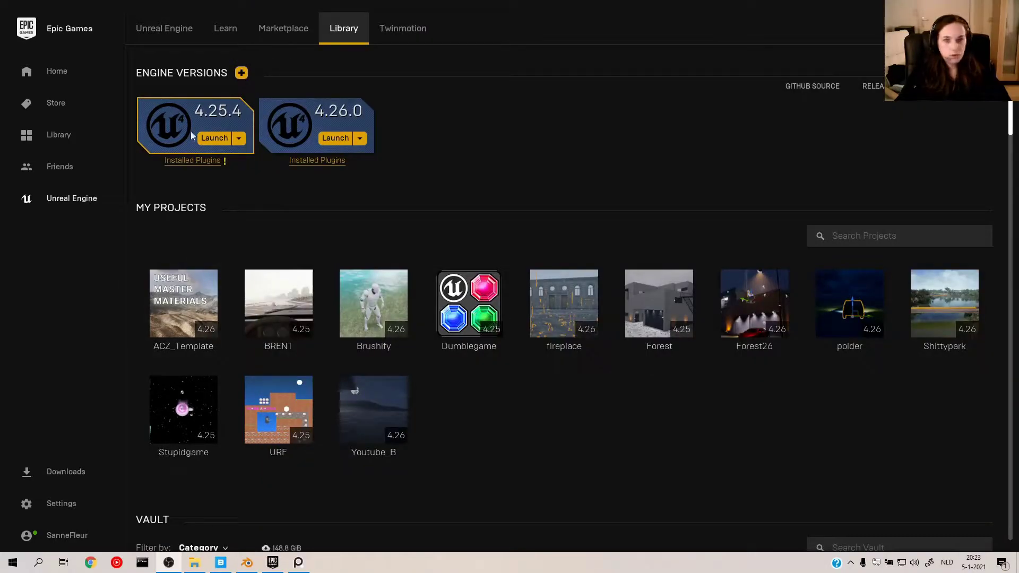
Launch Unreal Engine version 4.26.0.
click(480, 156)
click(335, 141)
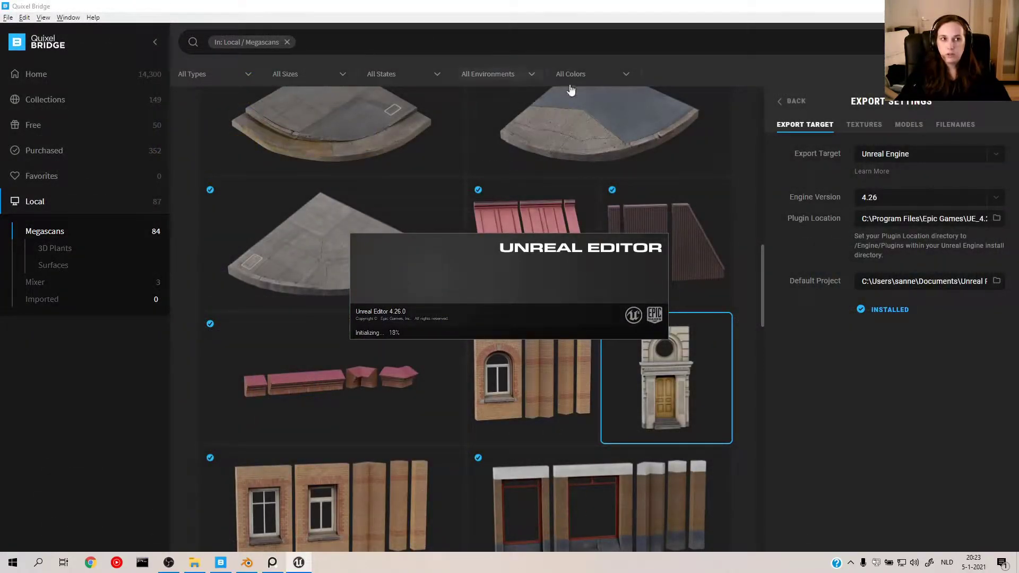
click(753, 115)
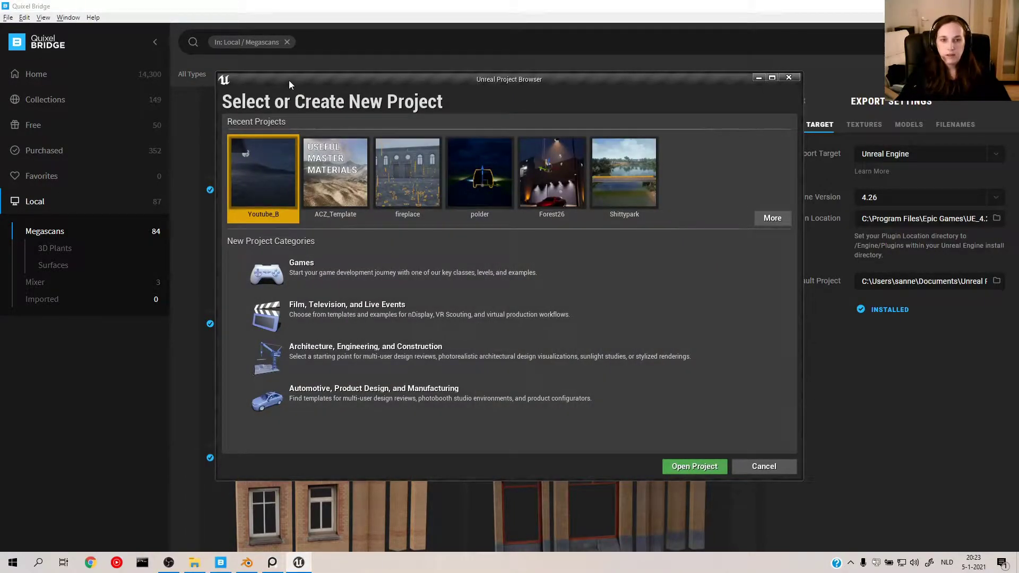
Start a new Games project based on the First Person template.
click(273, 275)
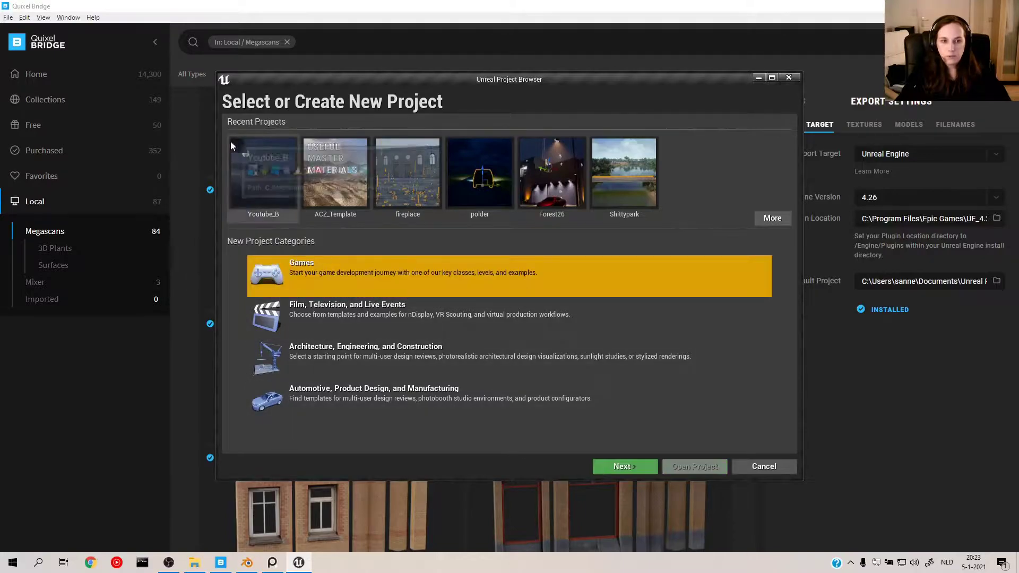
click(634, 469)
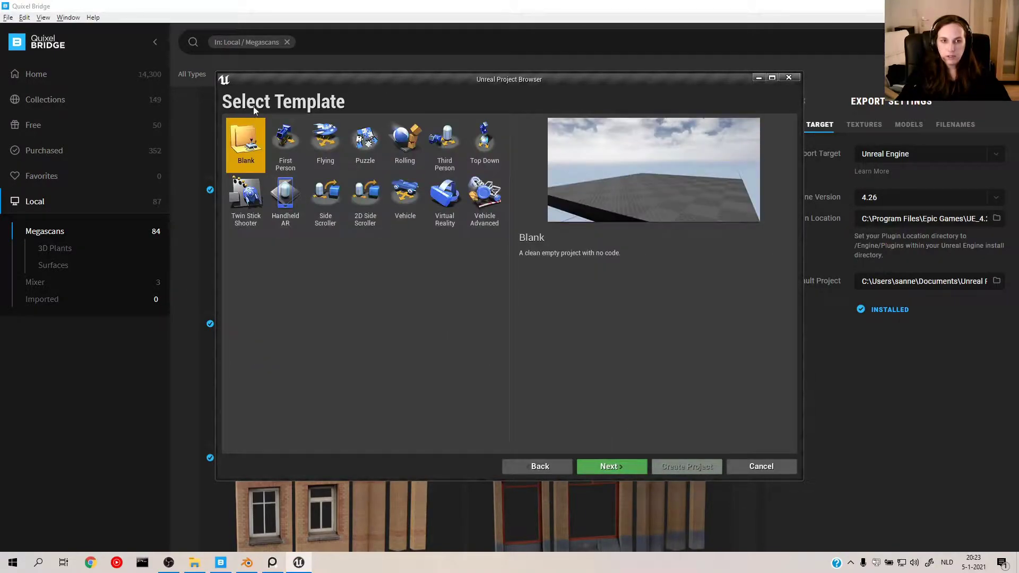
click(285, 142)
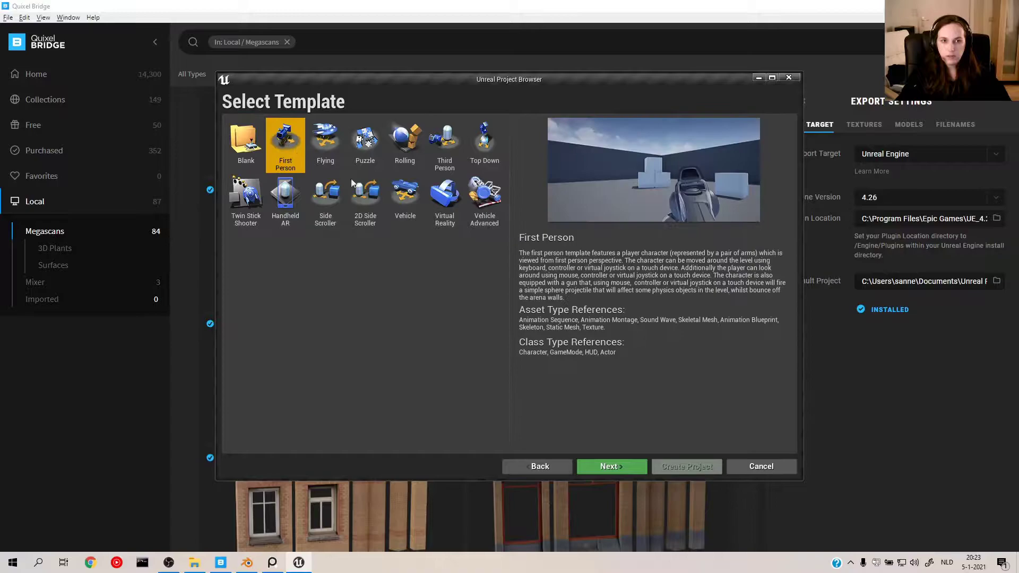
click(602, 469)
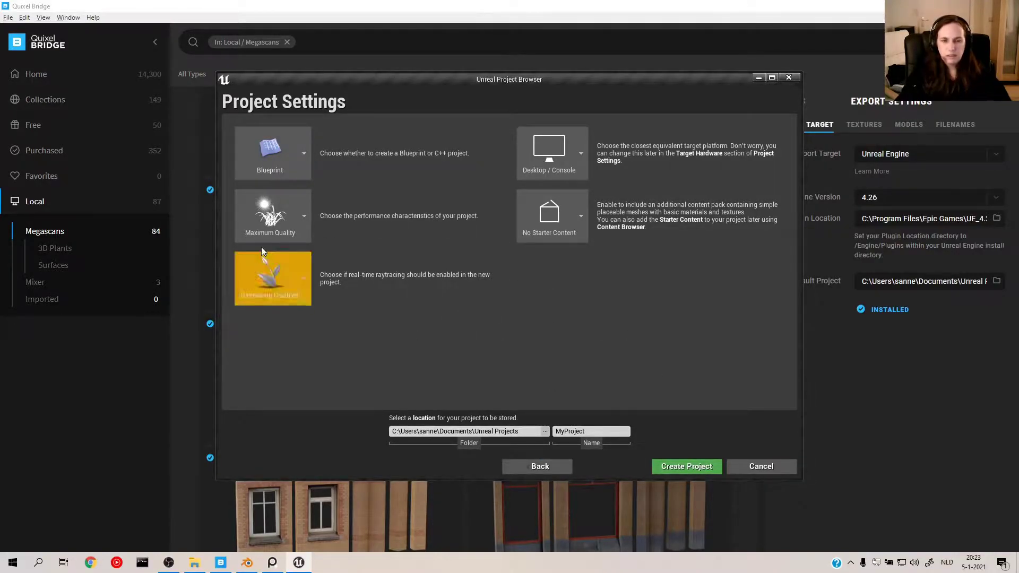
Leave raytracing disabled, name the project Likeandsubscr and create it.
click(272, 278)
click(306, 388)
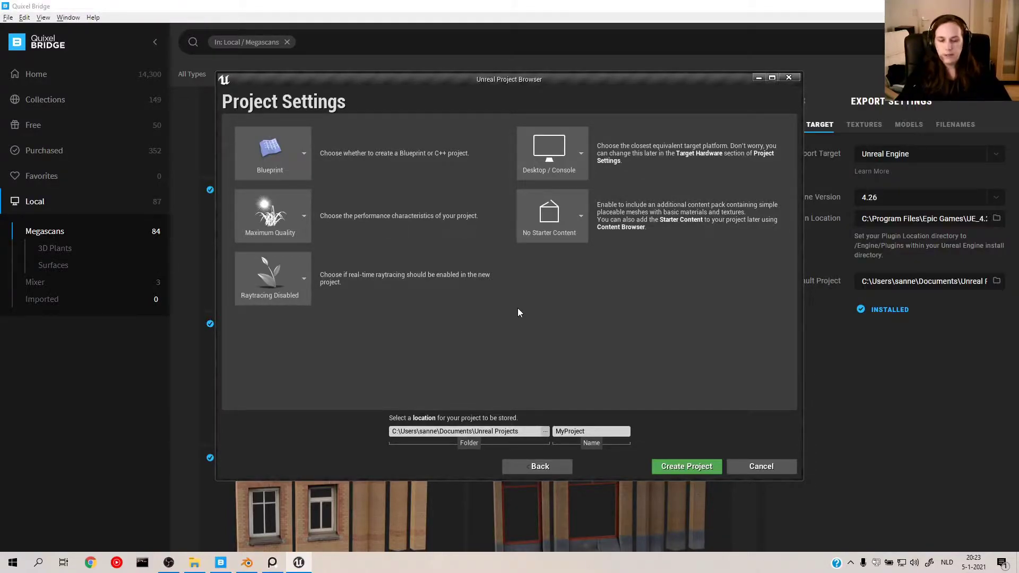
double_click(611, 431)
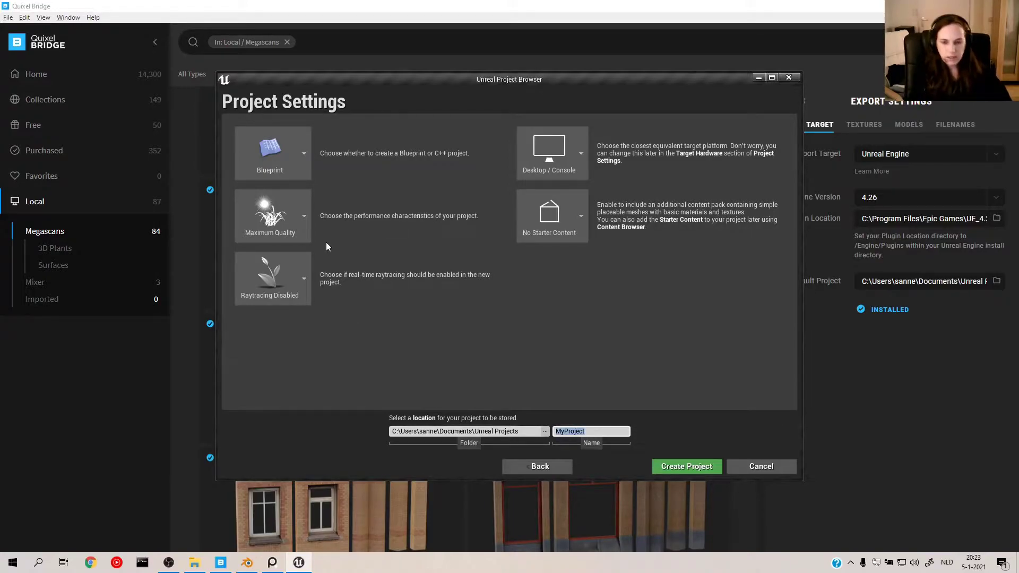
text(Li)
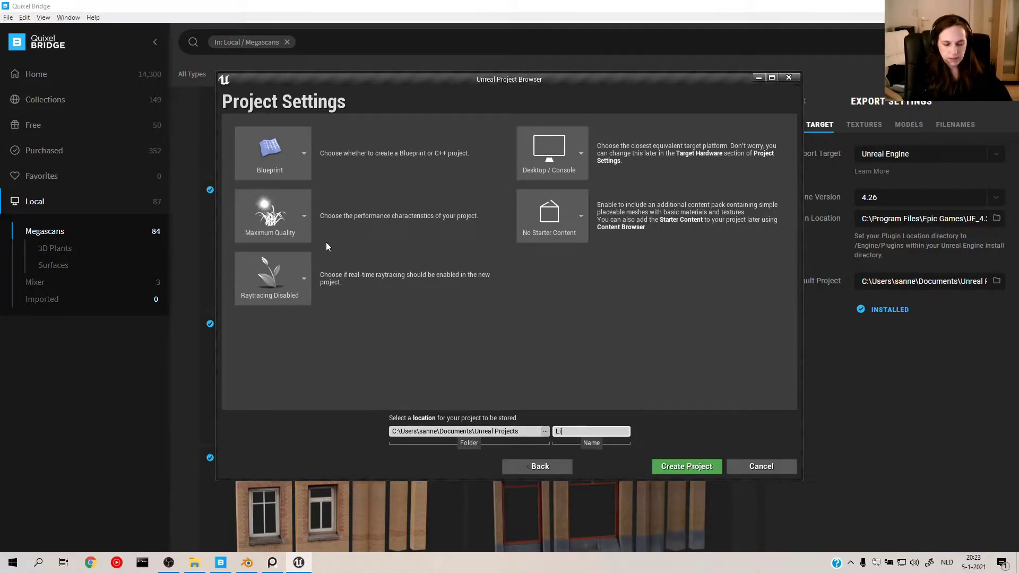
text(keand s)
key(BackSpace)
key(BackSpace)
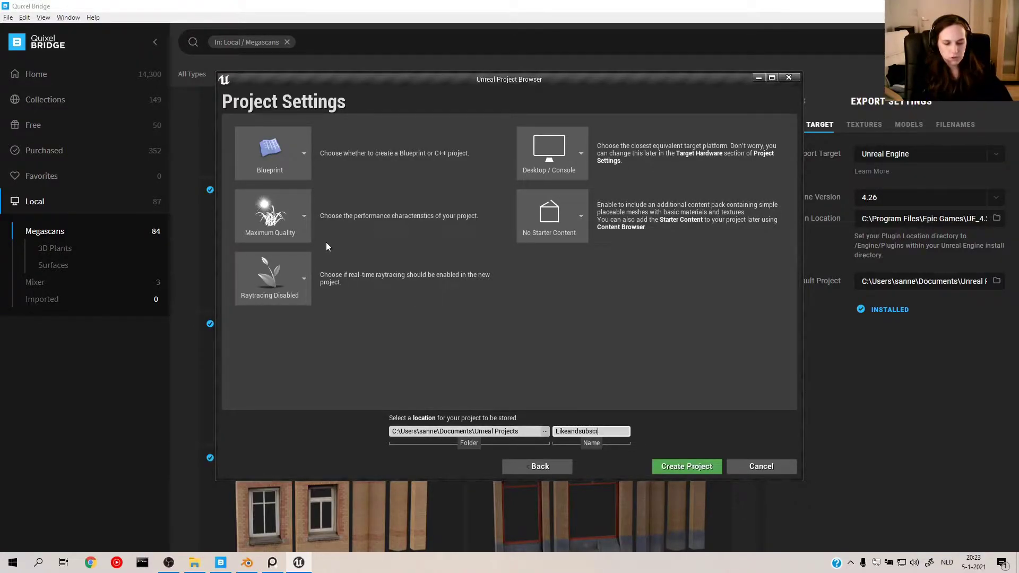
click(698, 467)
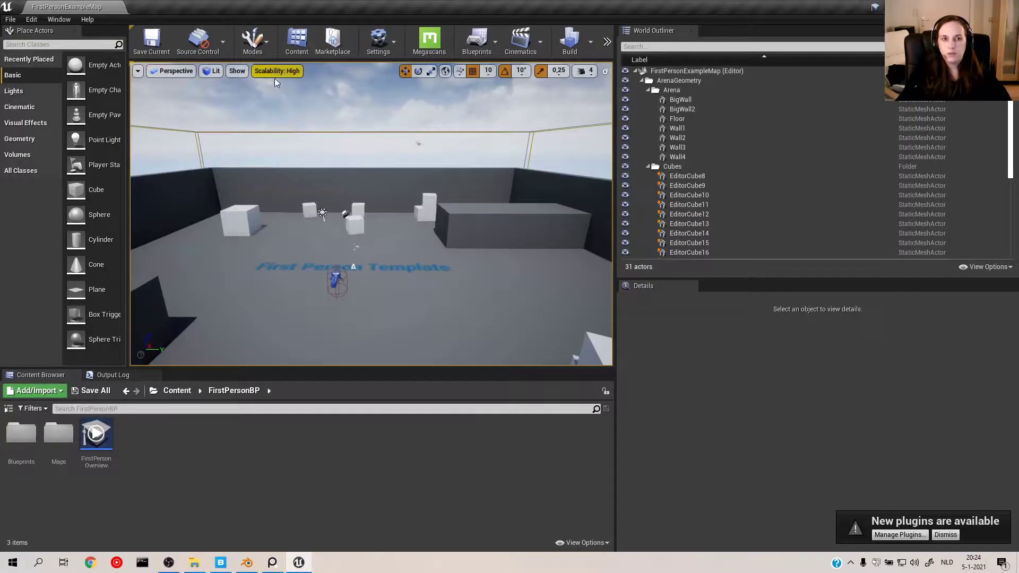
Set all engine scalability quality settings to the Cinematic preset.
click(277, 73)
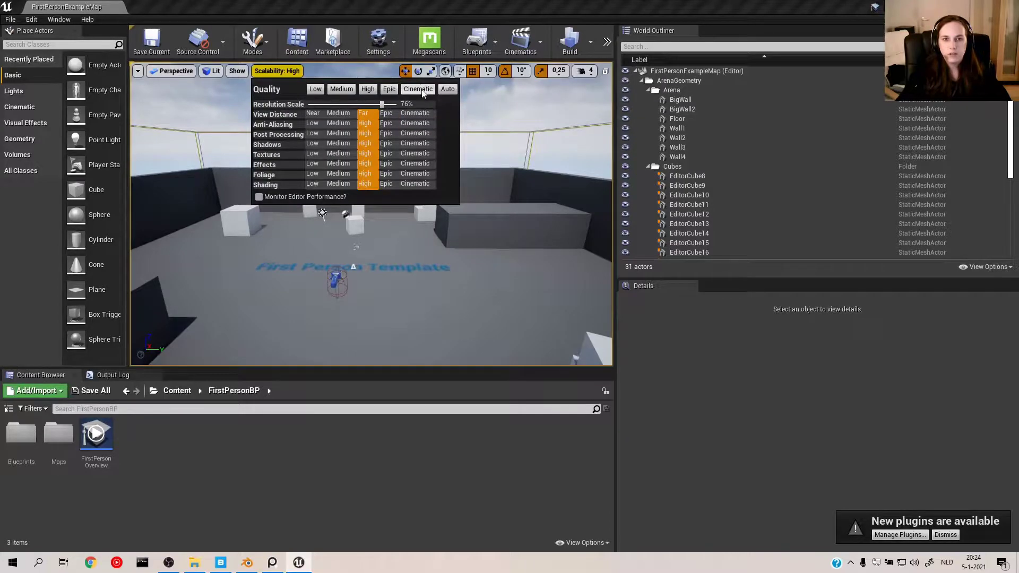
click(418, 89)
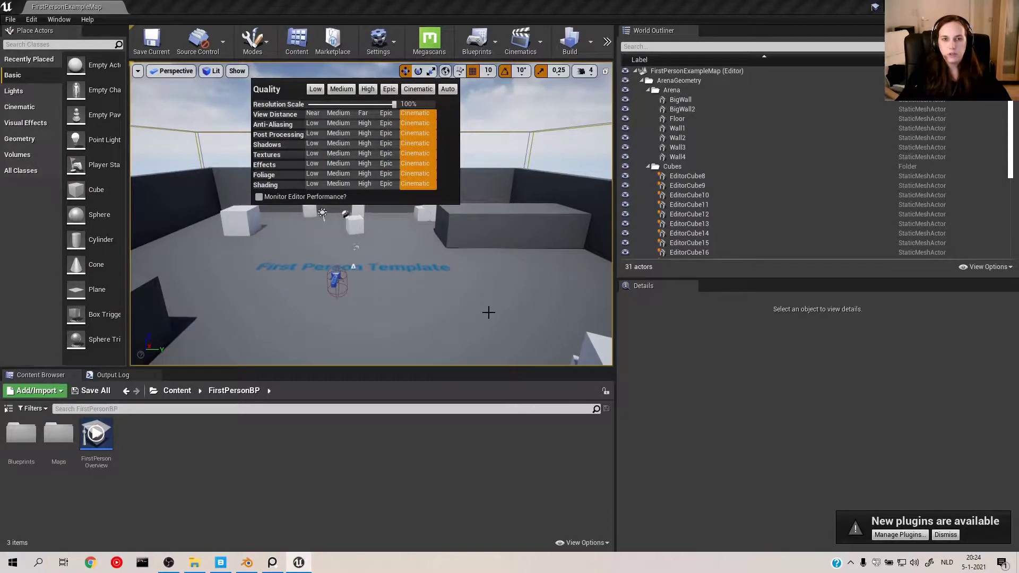
click(499, 300)
Create a new level from the Empty Level template.
mouse_move(501, 294)
right_down()
mouse_move(504, 340)
mouse_move(552, 372)
mouse_move(498, 268)
mouse_move(505, 290)
right_up()
mouse_move(423, 303)
right_down()
mouse_move(411, 317)
mouse_move(415, 289)
mouse_move(424, 298)
right_up()
right_drag(385, 271, 386, 256)
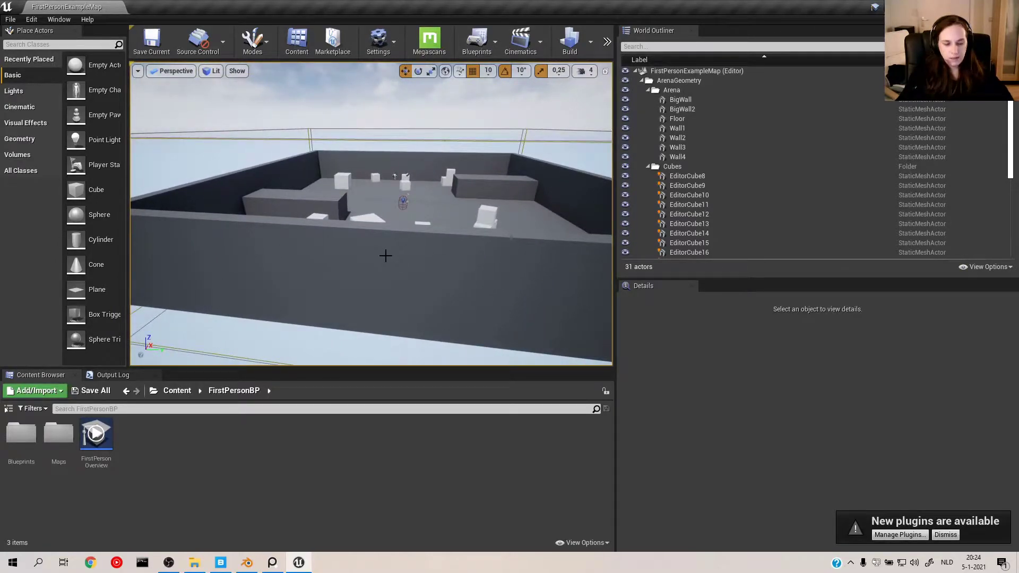
key(ctrl+n)
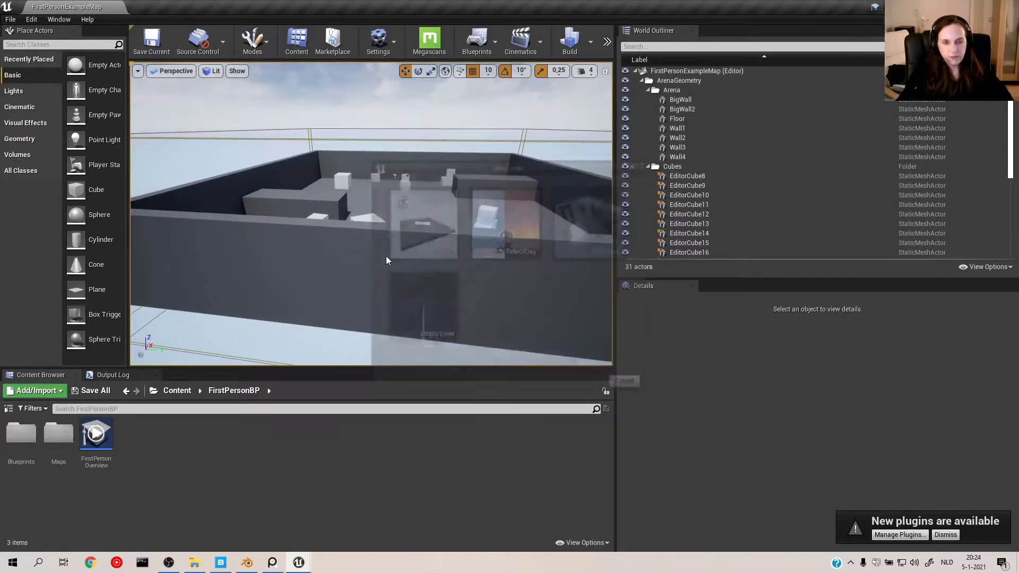
click(421, 311)
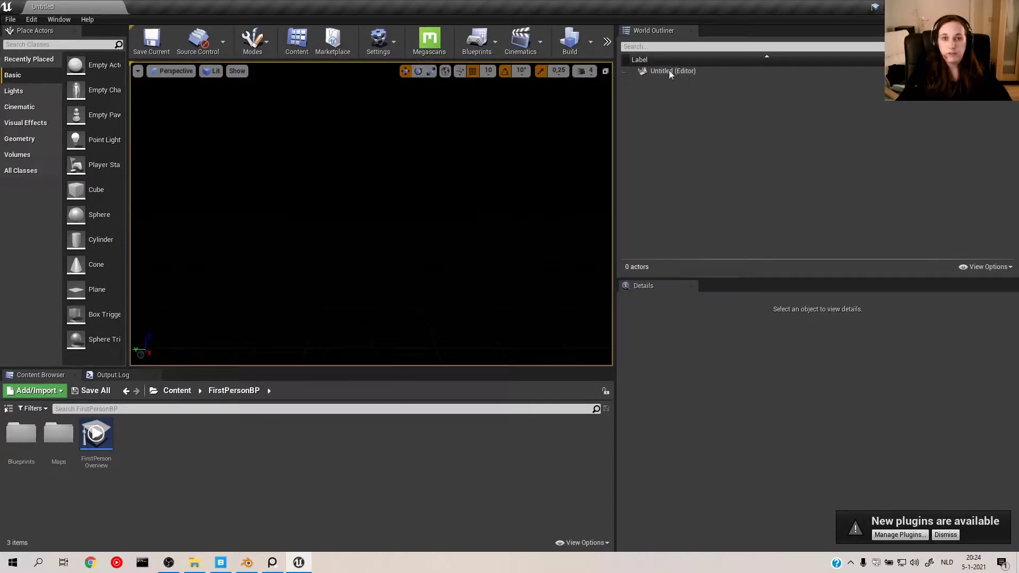
Find the Python plugin options in the project settings and enable remote execution.
click(32, 19)
click(65, 20)
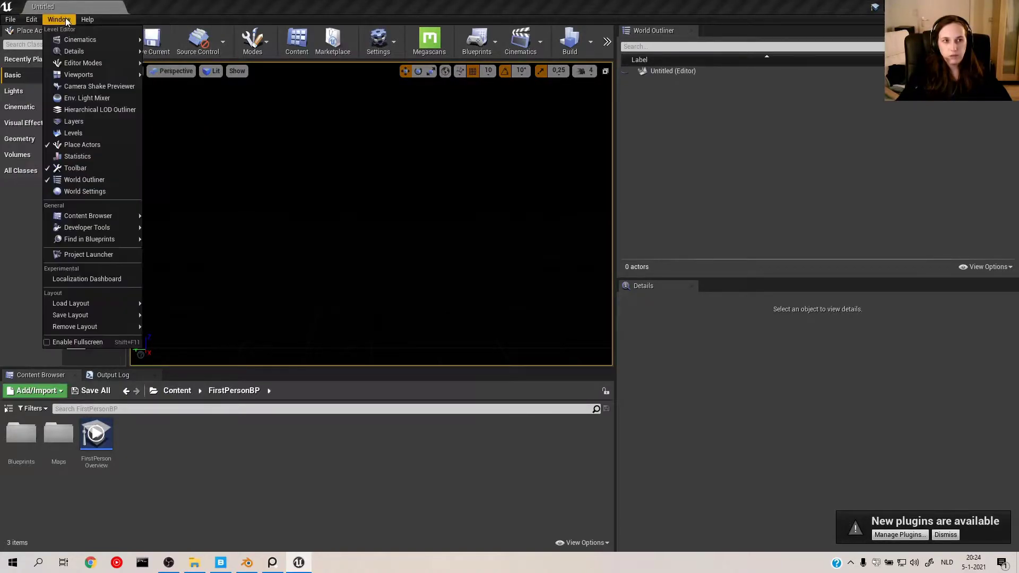
mouse_move(31, 19)
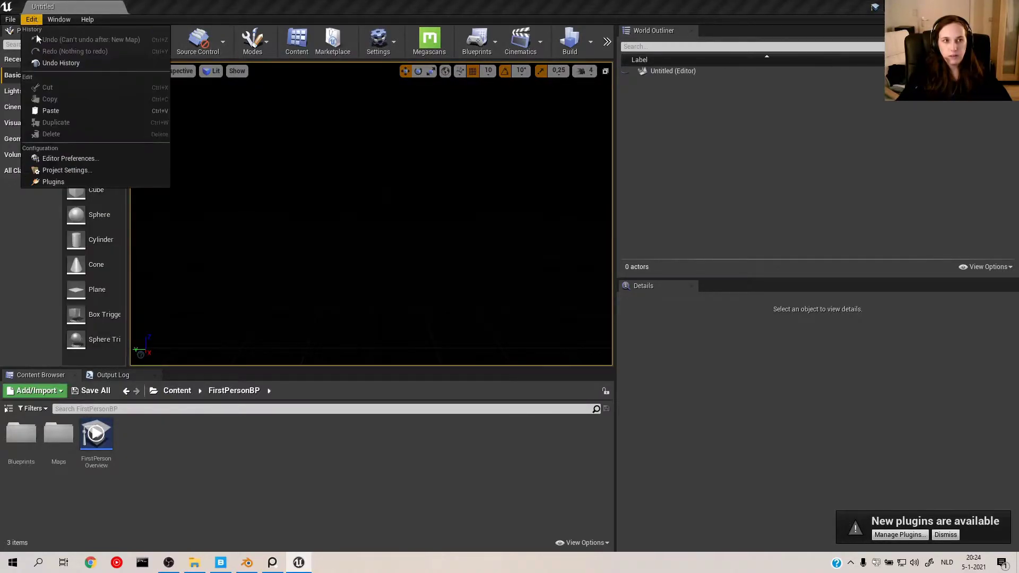
click(65, 173)
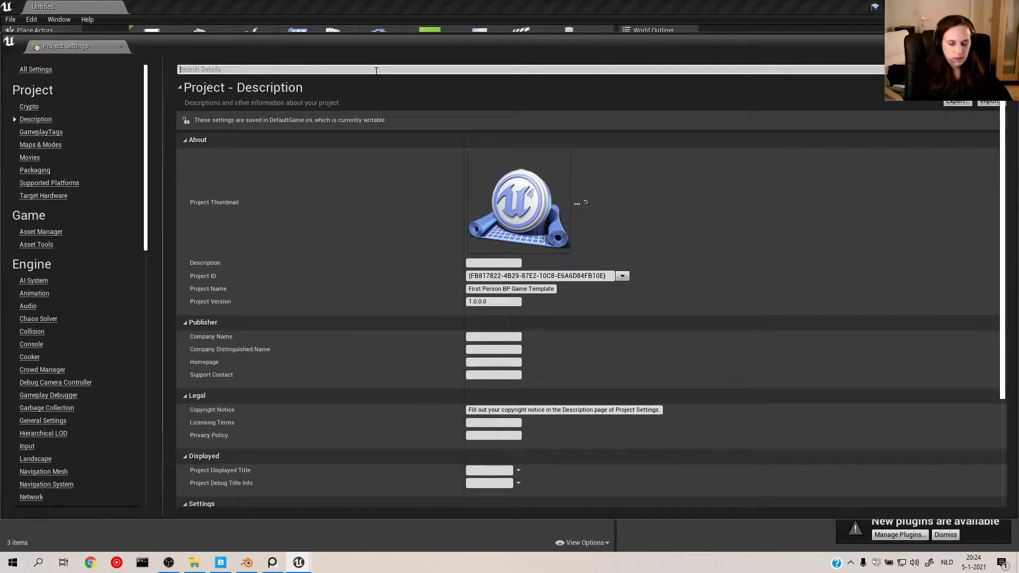
click(376, 71)
text(py)
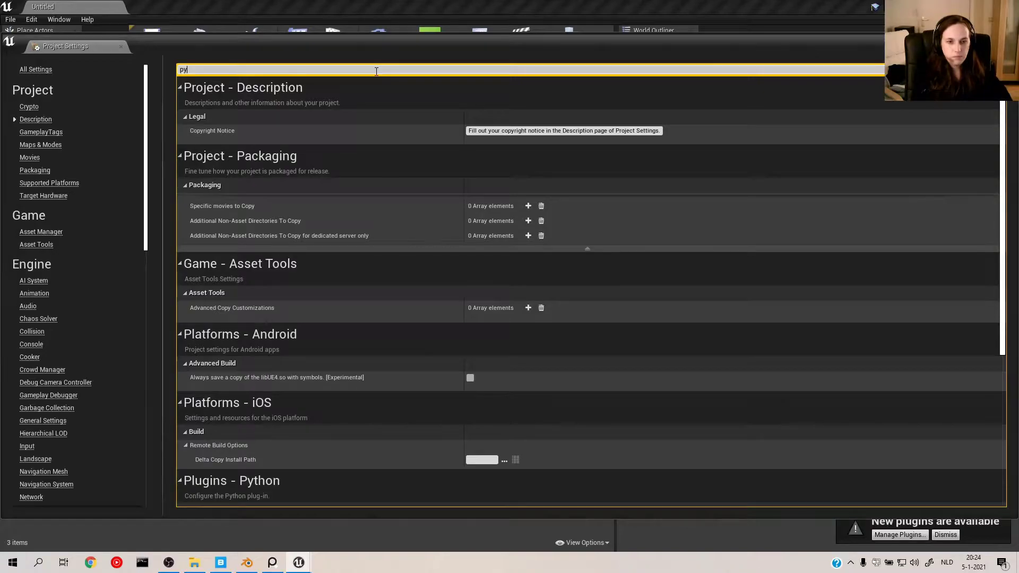
text(th)
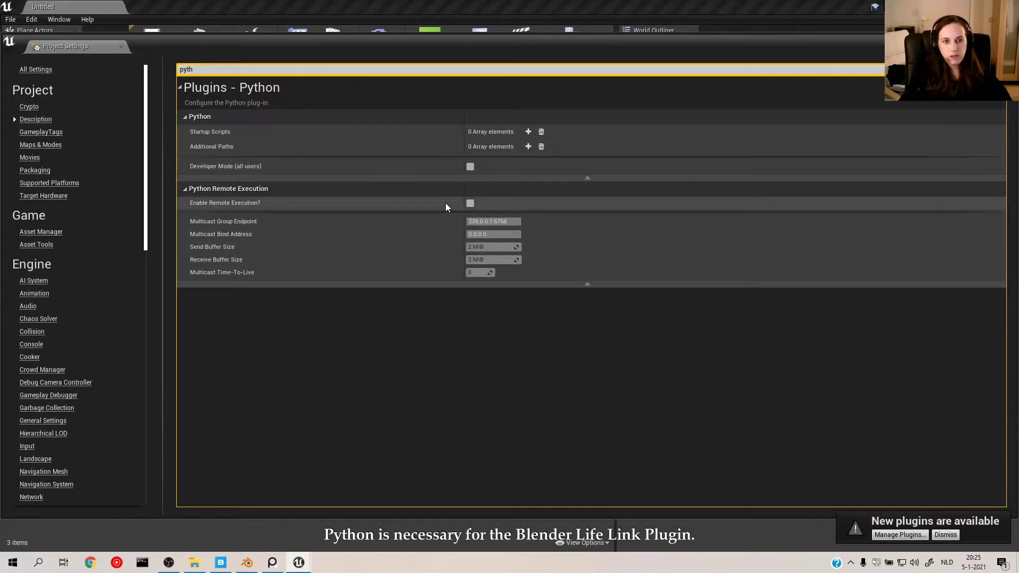
click(470, 204)
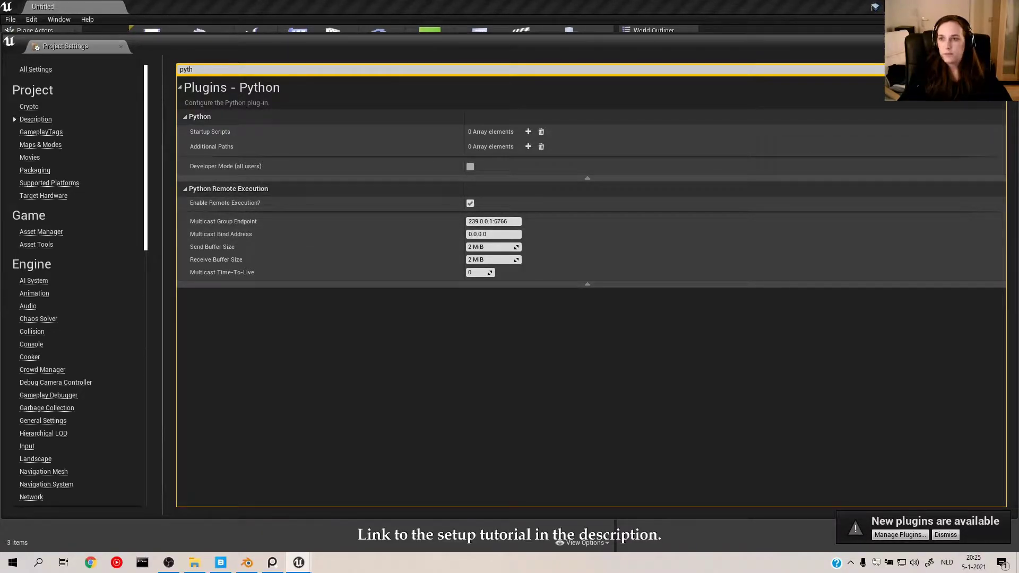
click(1008, 40)
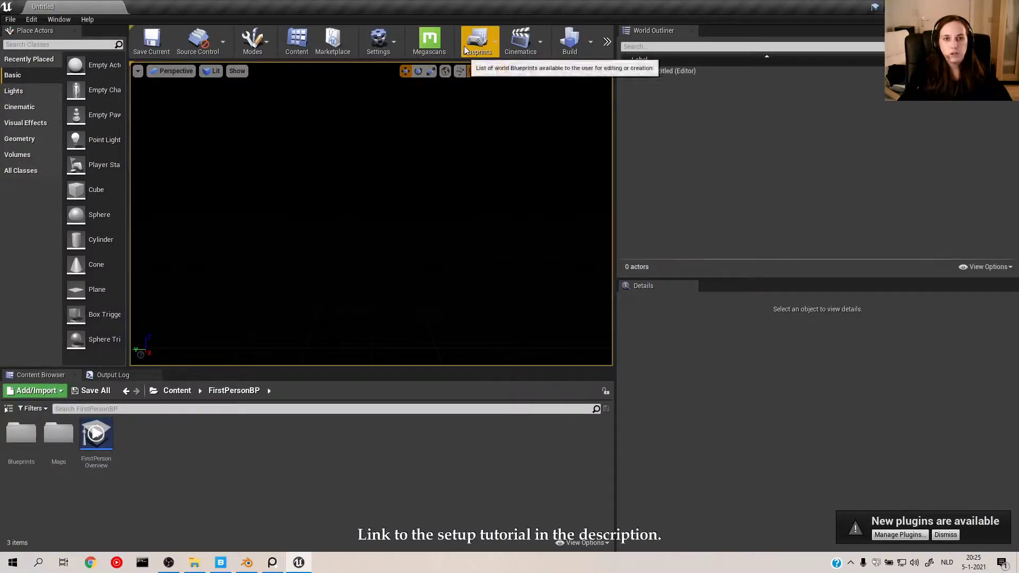
Enable displacement in the Megascans plugin settings, and switch to Quixel Bridge.
click(441, 46)
click(463, 185)
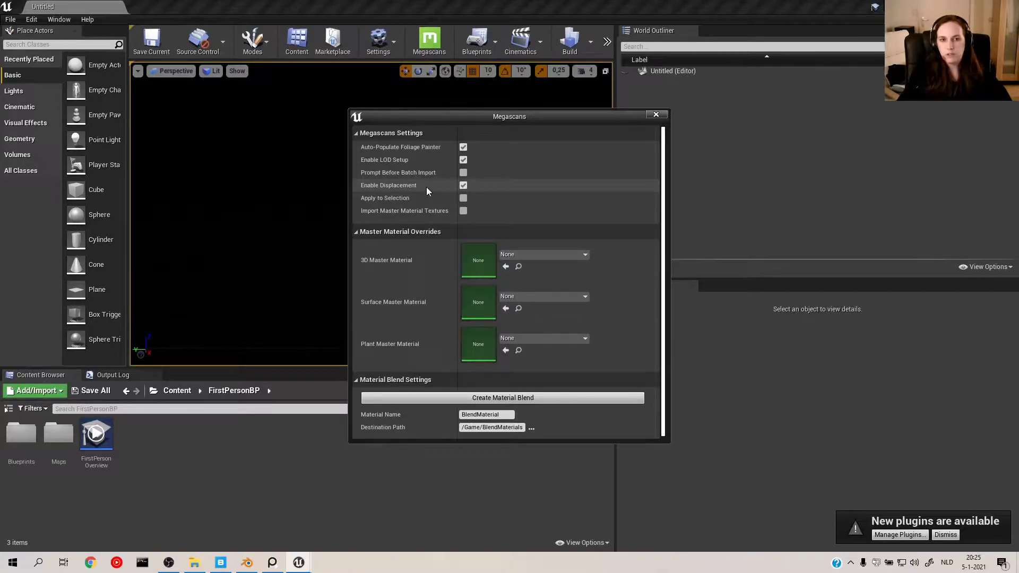
click(656, 115)
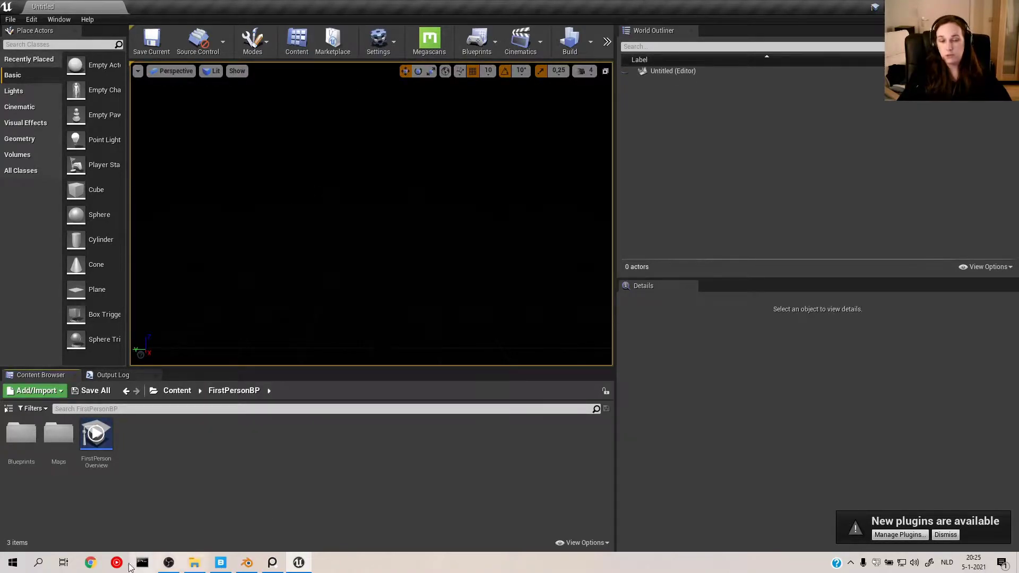
click(222, 566)
scroll(650, 401, down, 5)
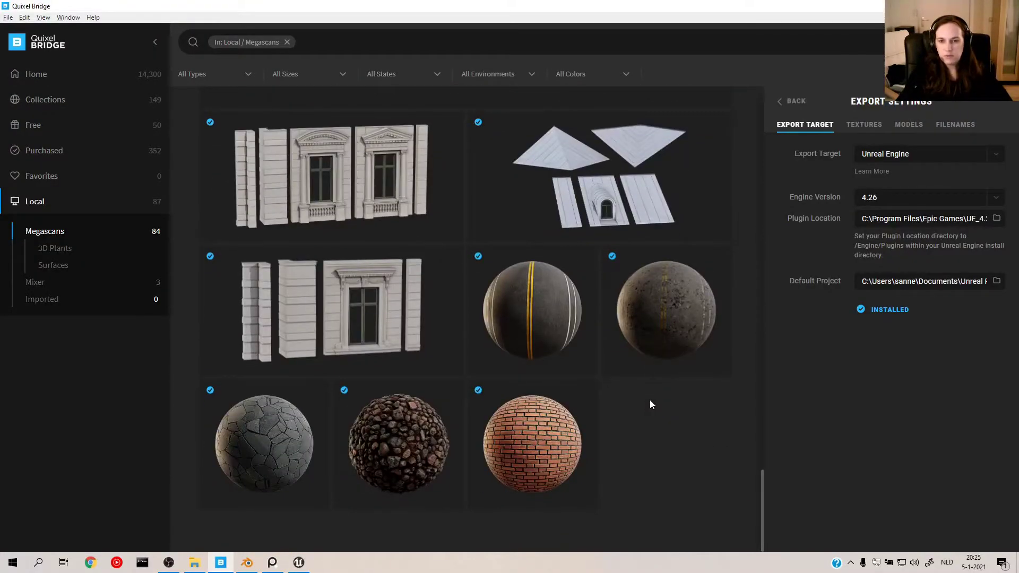
click(373, 308)
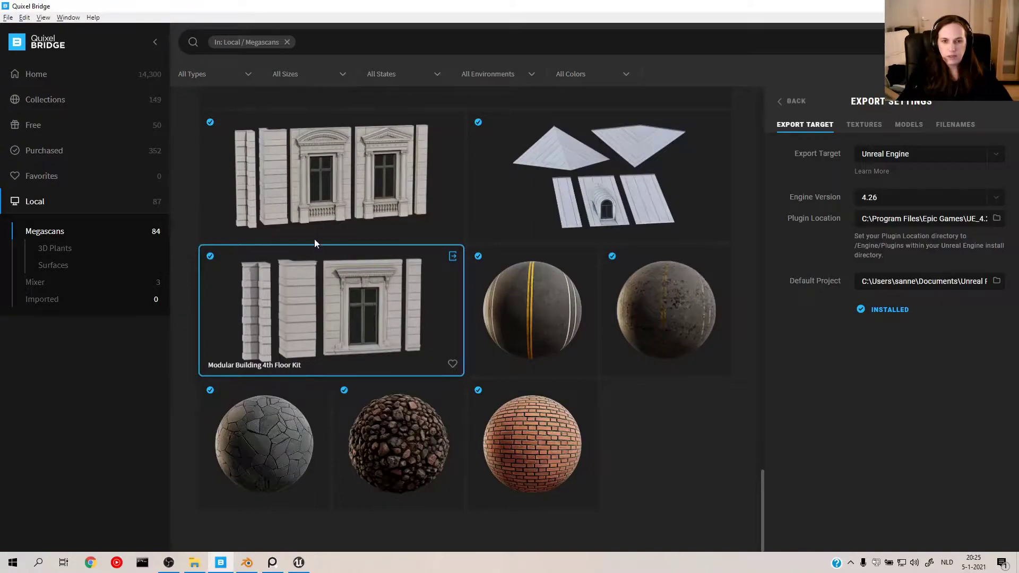
ctrl+click(424, 177)
ctrl+click(552, 196)
scroll(626, 269, up, 5)
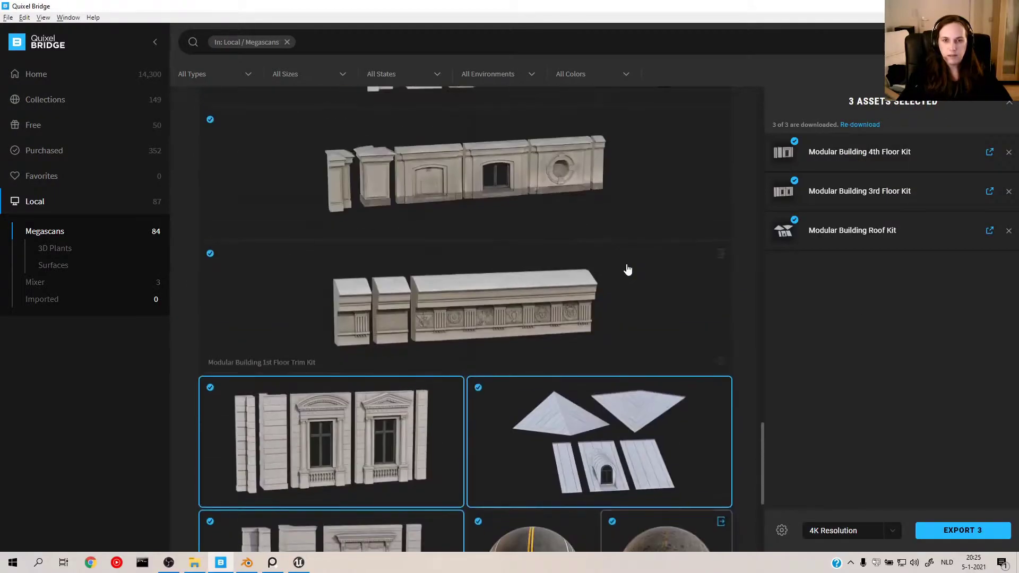
ctrl+click(547, 295)
ctrl+click(541, 207)
scroll(576, 353, up, 3)
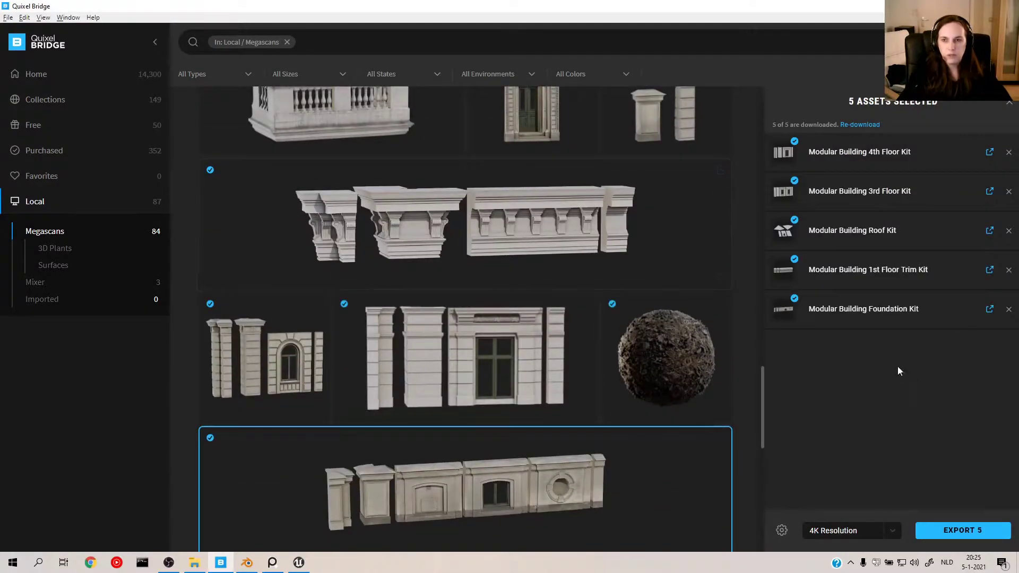
key(Escape)
Open the Neoclassical Modular Building collection from the home page and browse its assets.
click(63, 70)
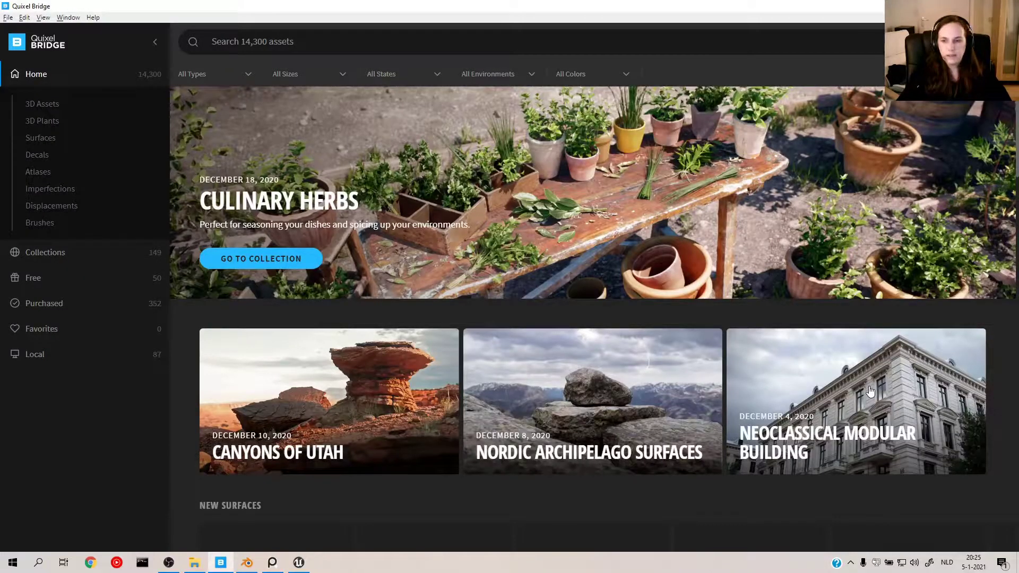
click(870, 392)
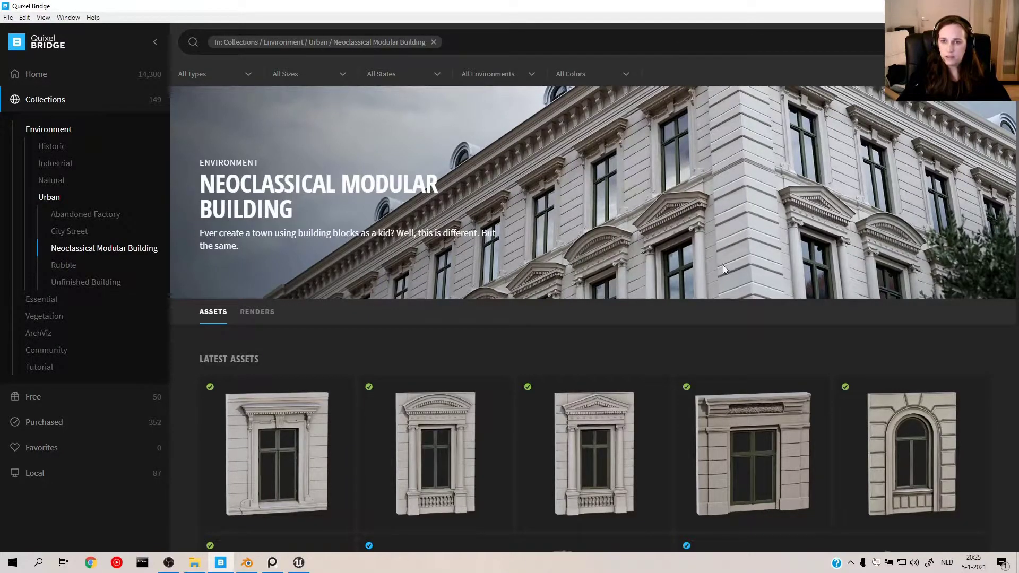
click(288, 468)
scroll(575, 365, down, 3)
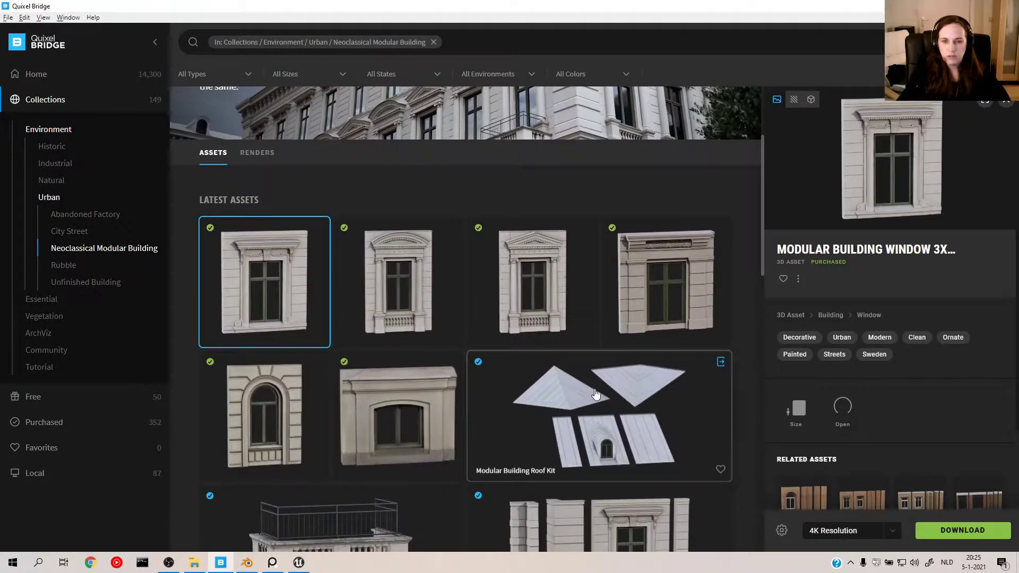
scroll(595, 397, down, 4)
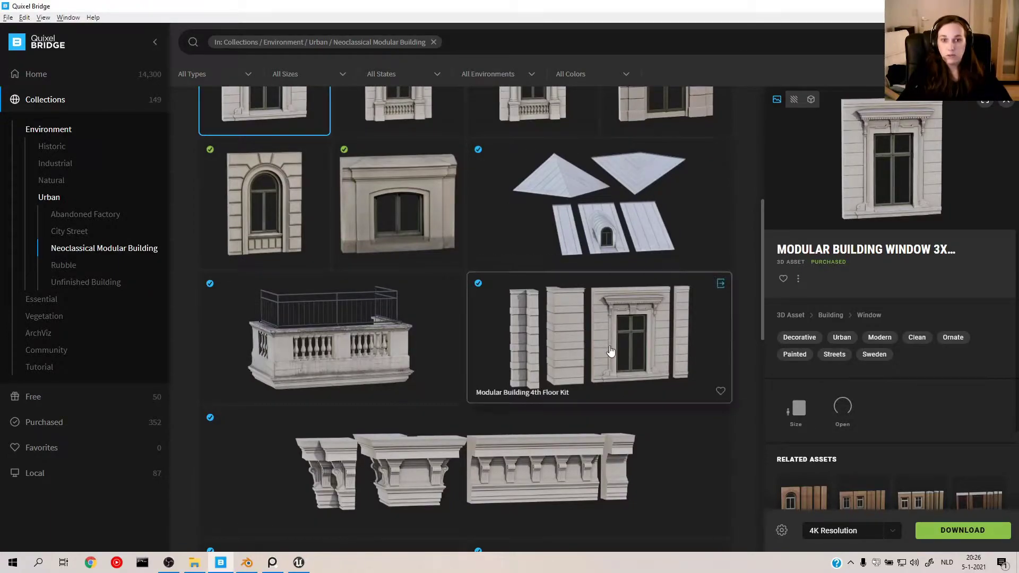
scroll(611, 351, up, 3)
Select the Modular Building Roof Kit, Balcony, 4th Floor Kit and 4th Floor Trim Kit together.
click(516, 410)
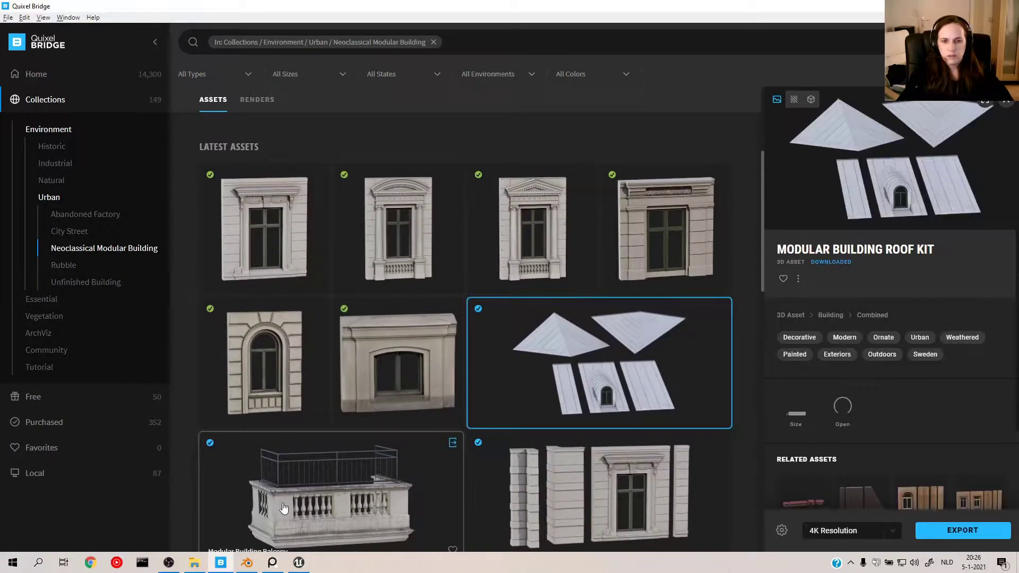
ctrl+click(283, 509)
ctrl+click(582, 510)
scroll(568, 467, down, 6)
ctrl+click(332, 340)
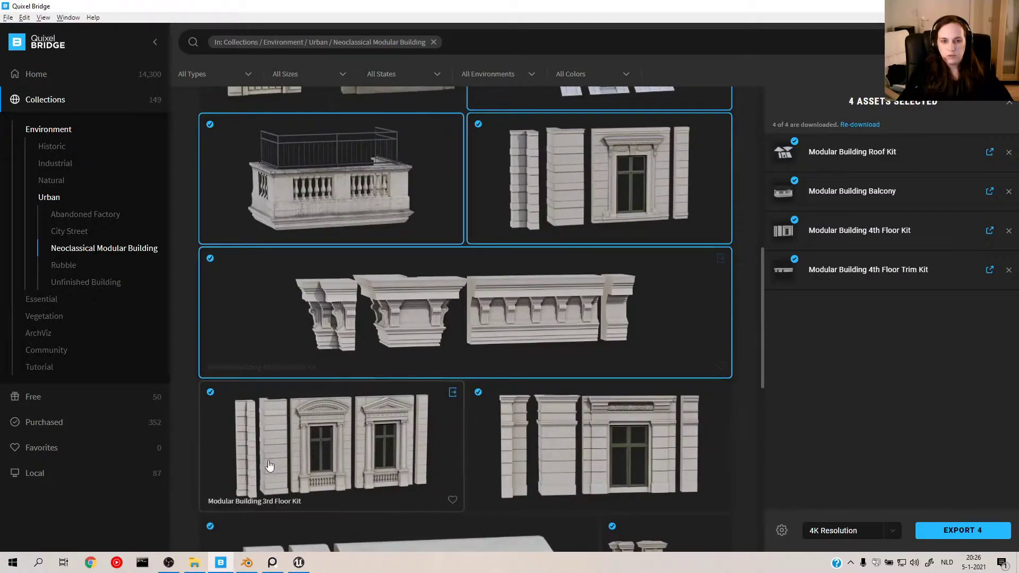
Add the 3rd Floor, 2nd Floor, 1st Floor Trim, 1st Floor and Foundation kits to the asset selection.
ctrl+click(269, 467)
ctrl+click(603, 472)
scroll(606, 462, down, 4)
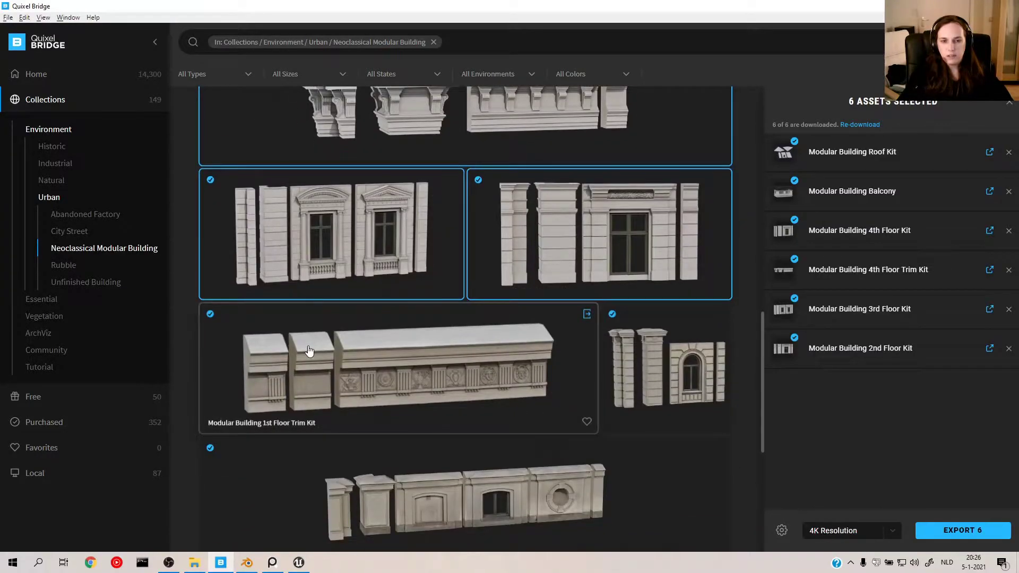
ctrl+click(586, 390)
ctrl+click(702, 383)
ctrl+click(518, 457)
scroll(552, 421, down, 5)
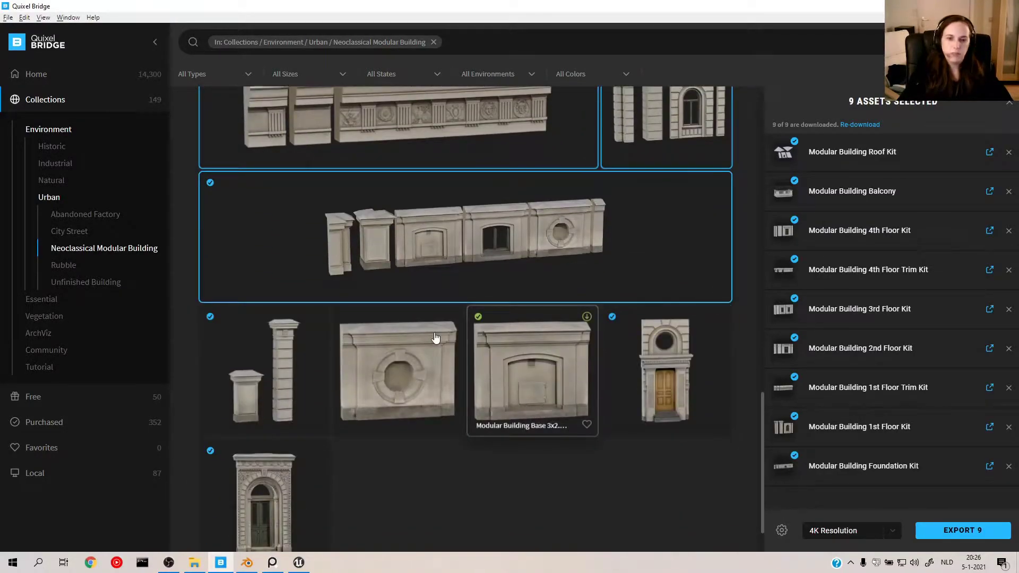
Review the texture and model download settings, and add the Modular Building Door to the selected assets.
click(781, 530)
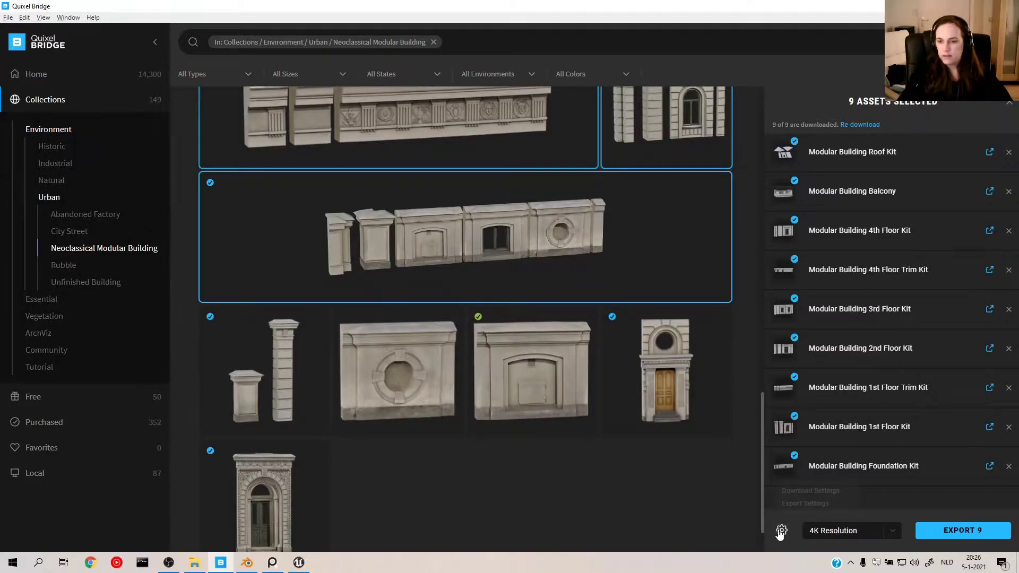
click(795, 494)
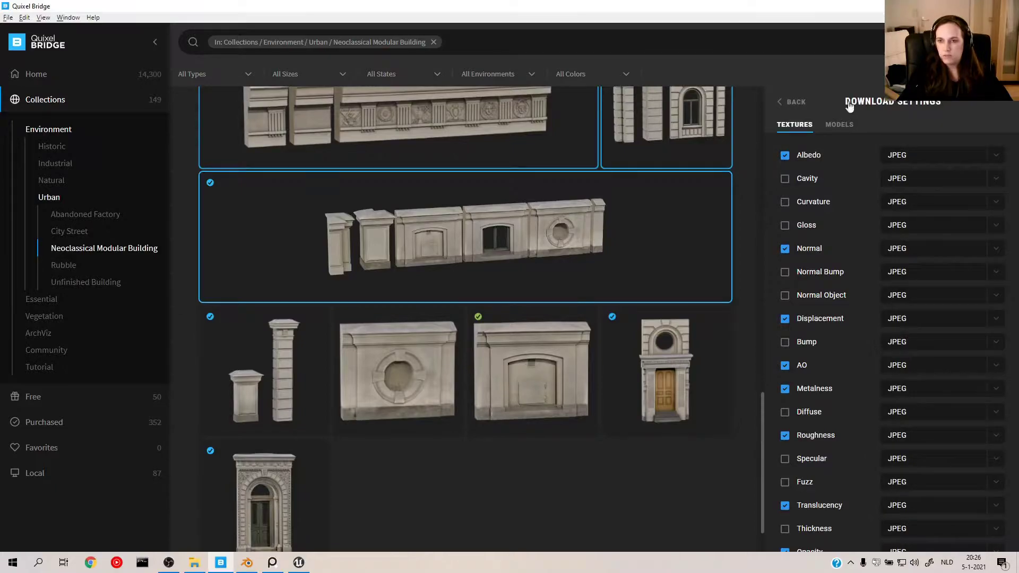
click(851, 127)
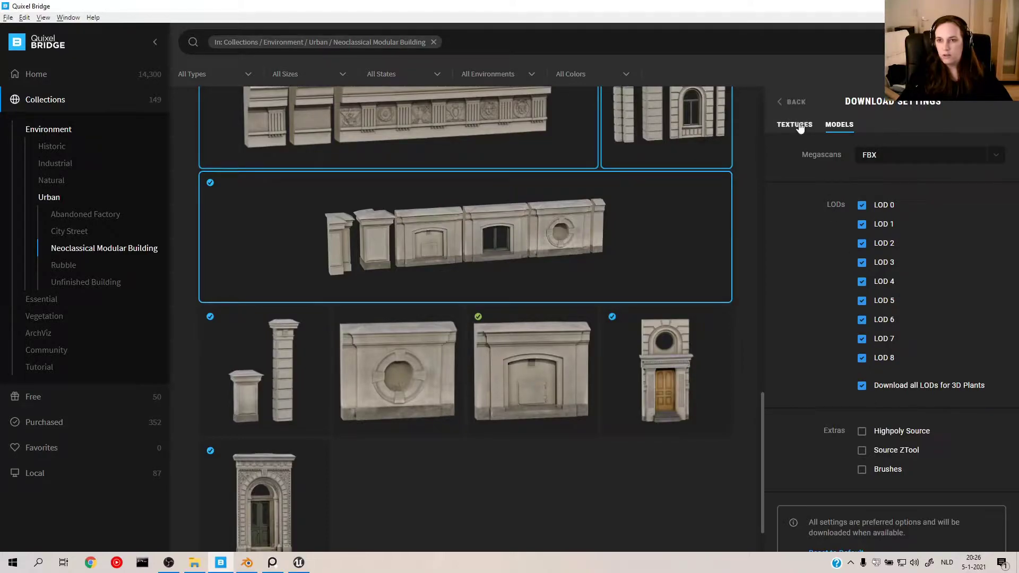
click(778, 103)
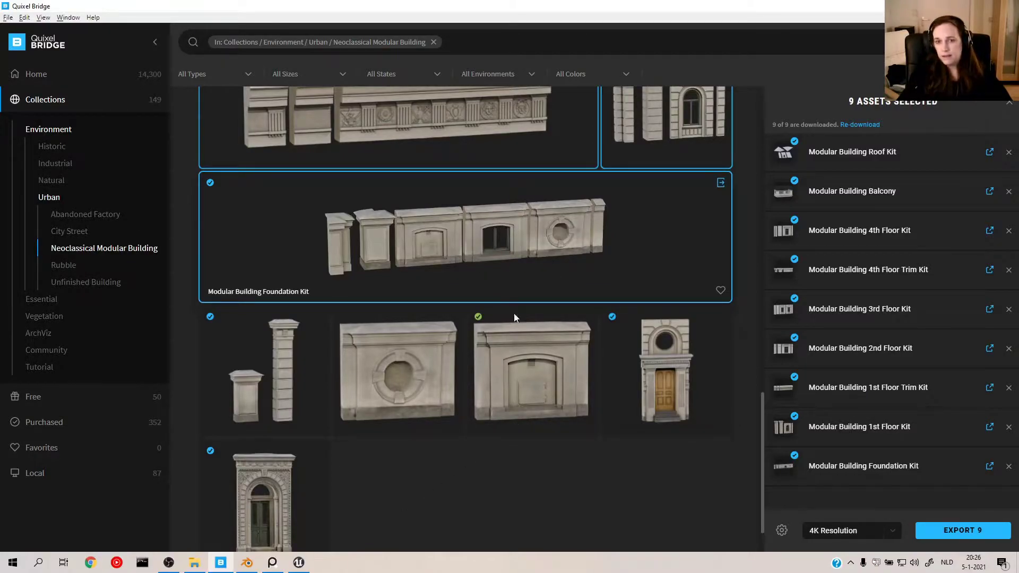
scroll(523, 305, up, 1)
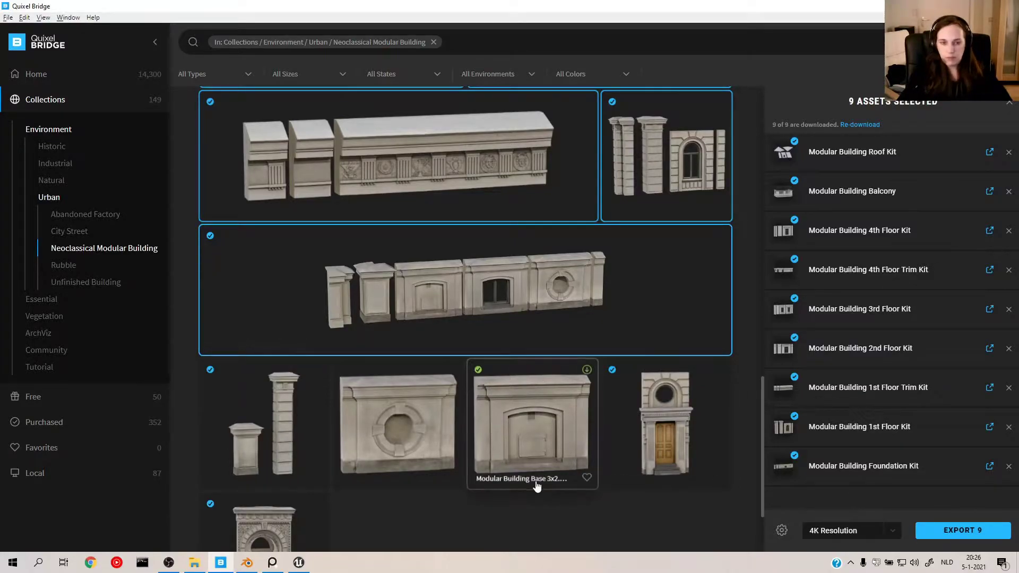
scroll(396, 471, down, 2)
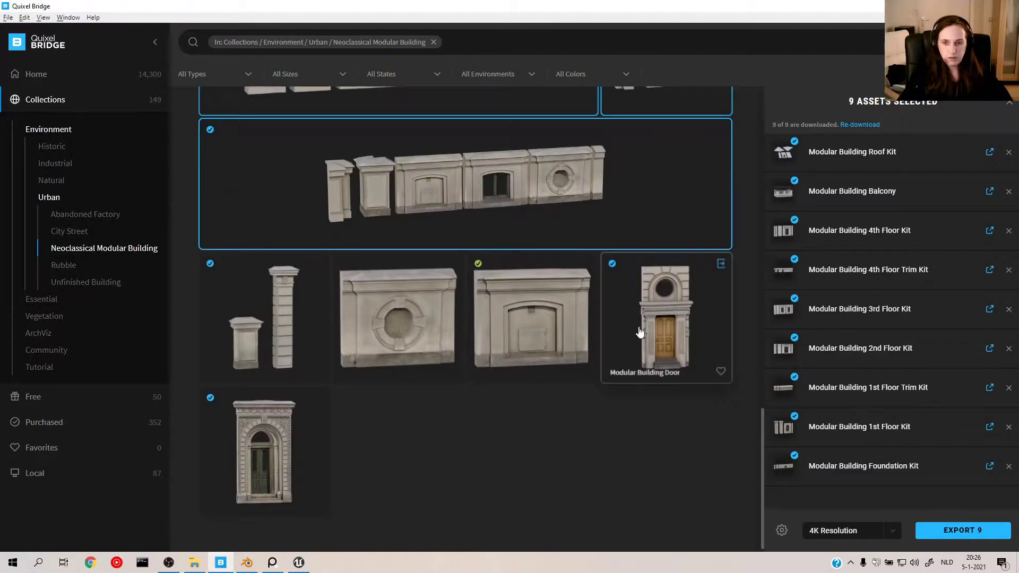
ctrl+click(668, 345)
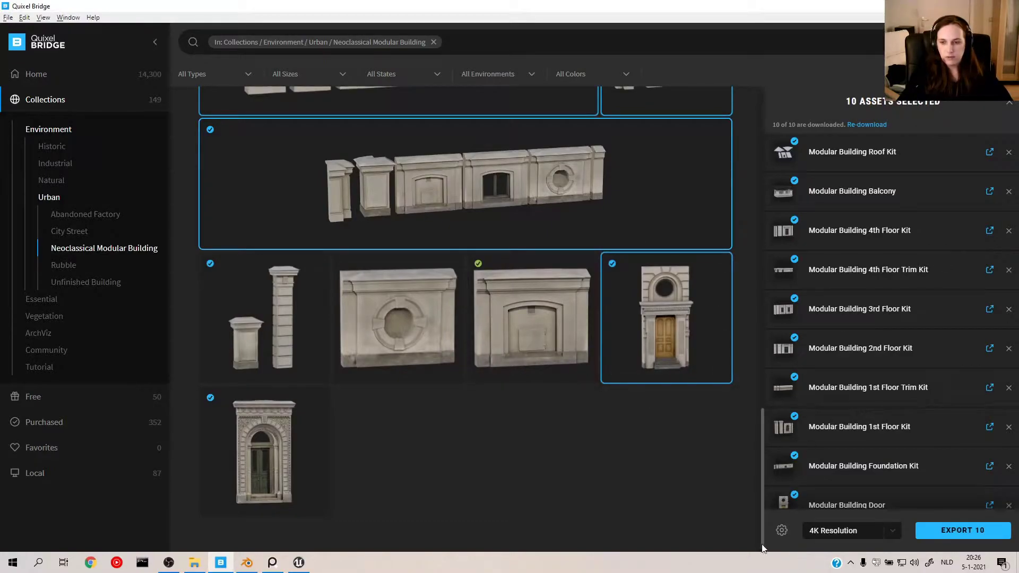
Review the export target and model LOD settings, export the ten selected assets, and switch to Unreal Engine.
click(780, 531)
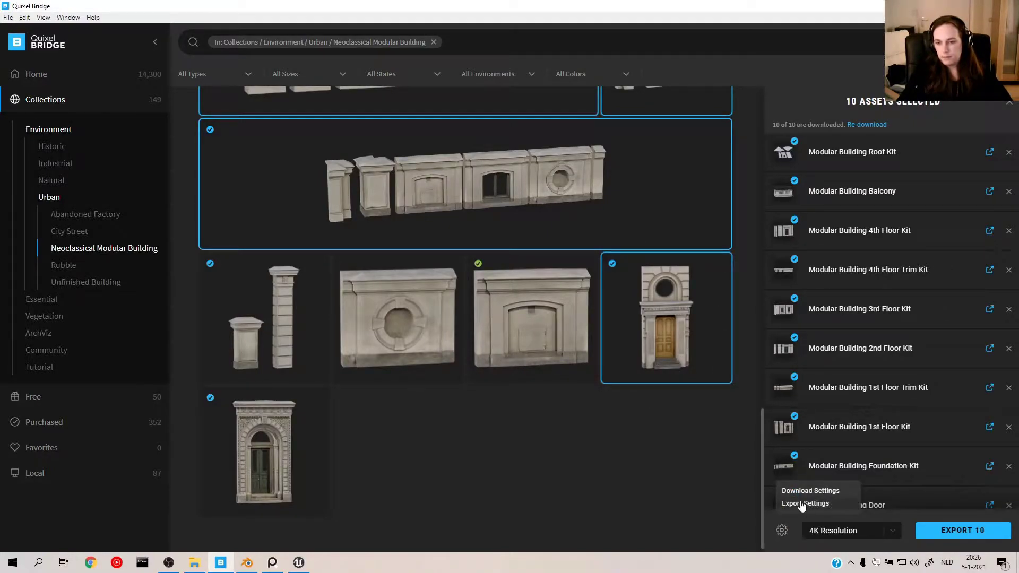
click(802, 504)
click(956, 125)
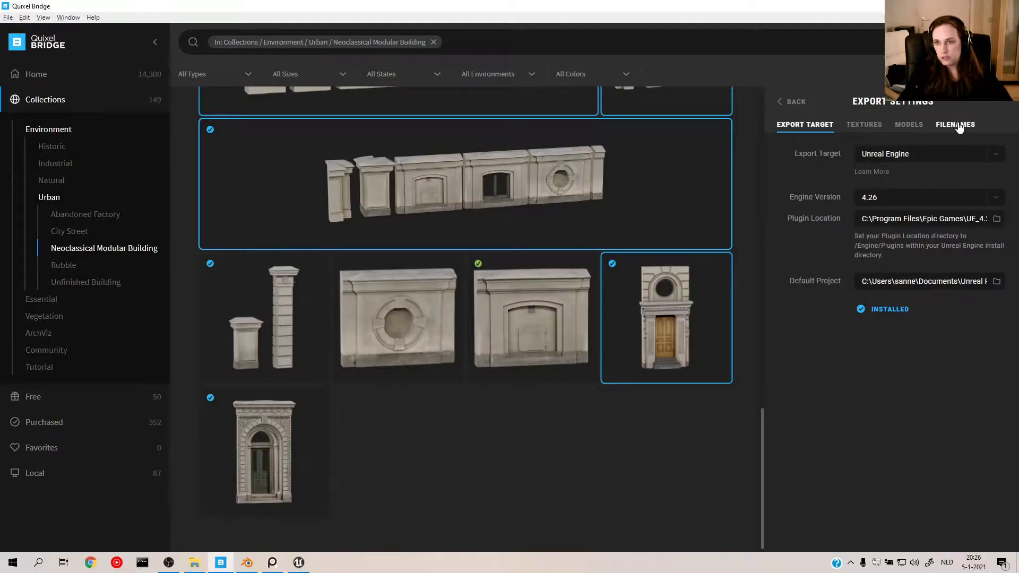
click(909, 126)
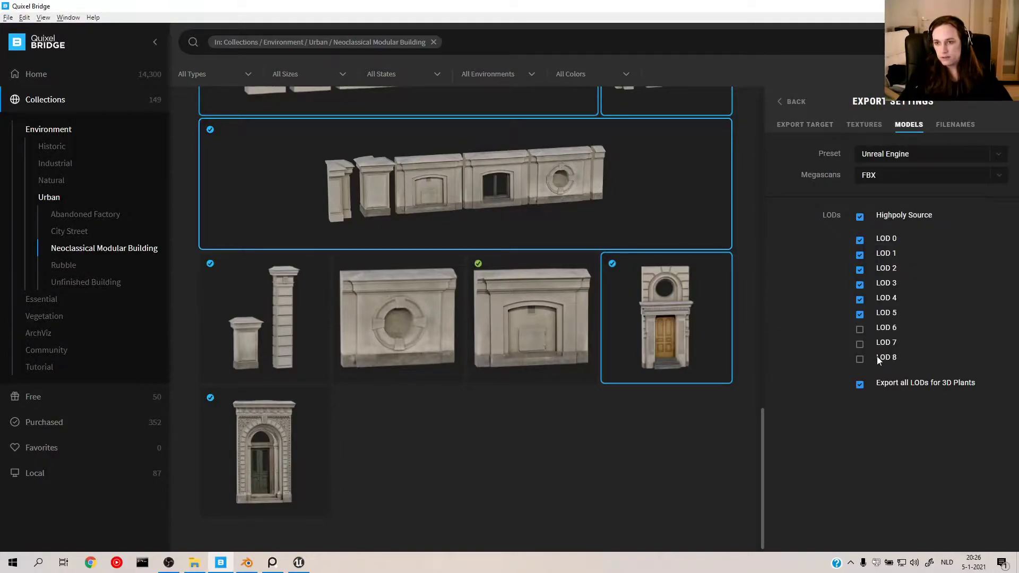
click(791, 102)
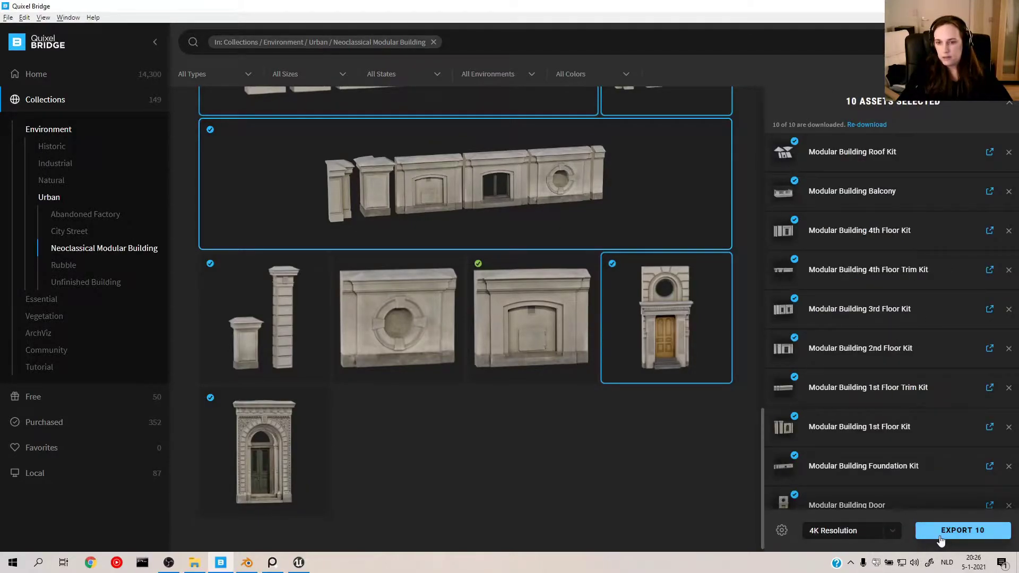
click(939, 538)
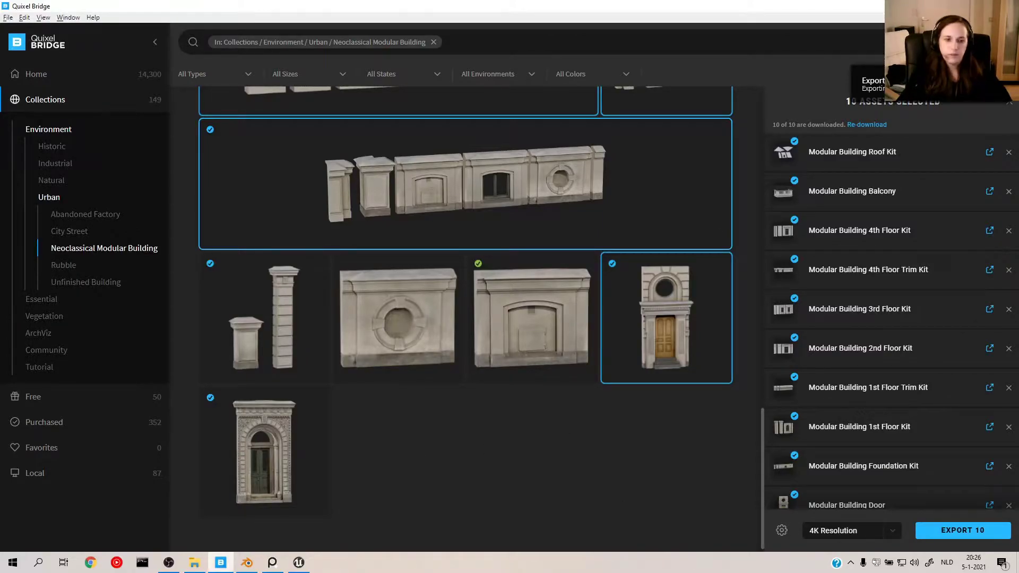
click(291, 568)
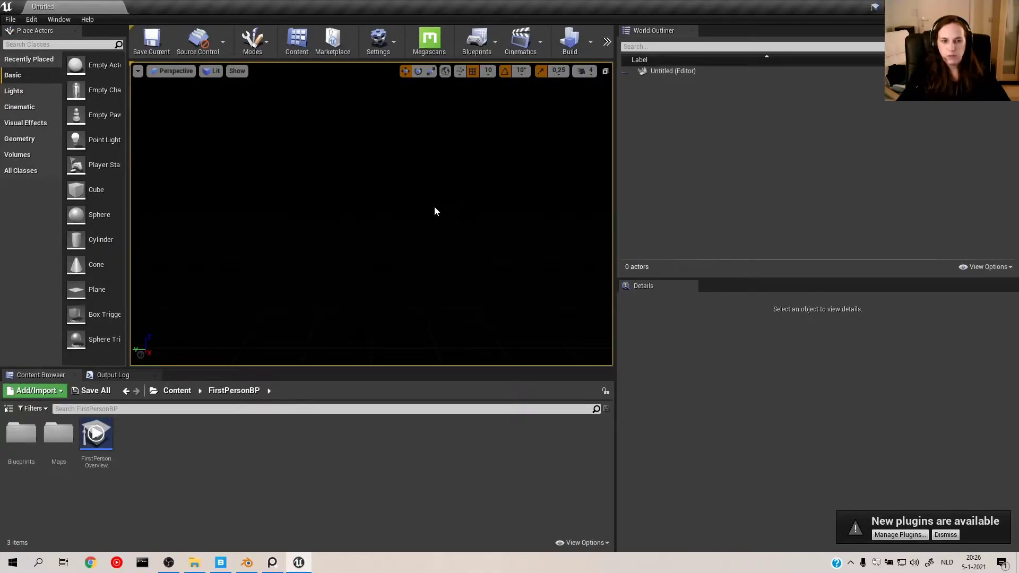
Open the Epic Games Launcher and search the Unreal Engine library's vault for "ultra".
key(super)
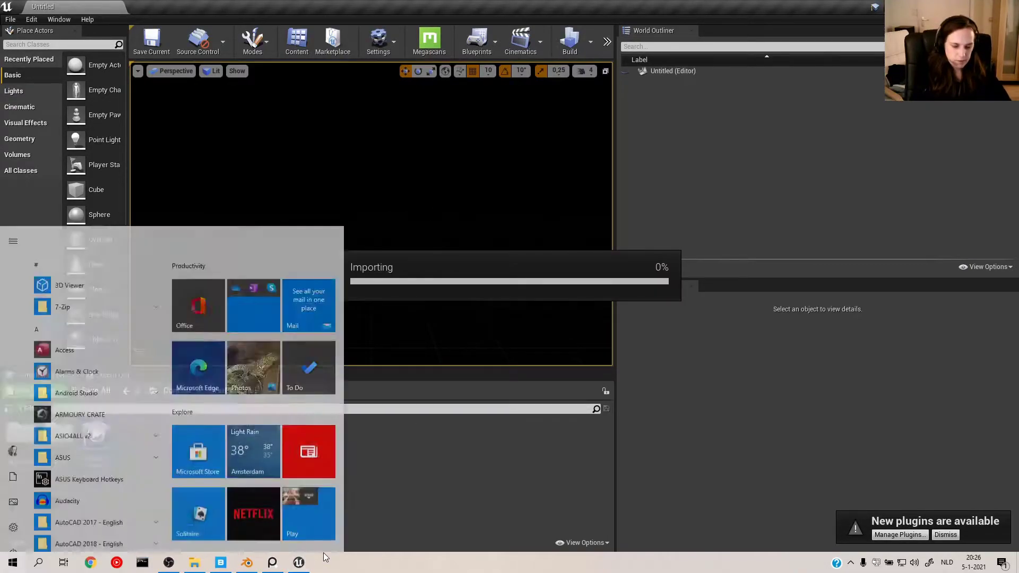
text(epic)
key(Return)
mouse_move(323, 552)
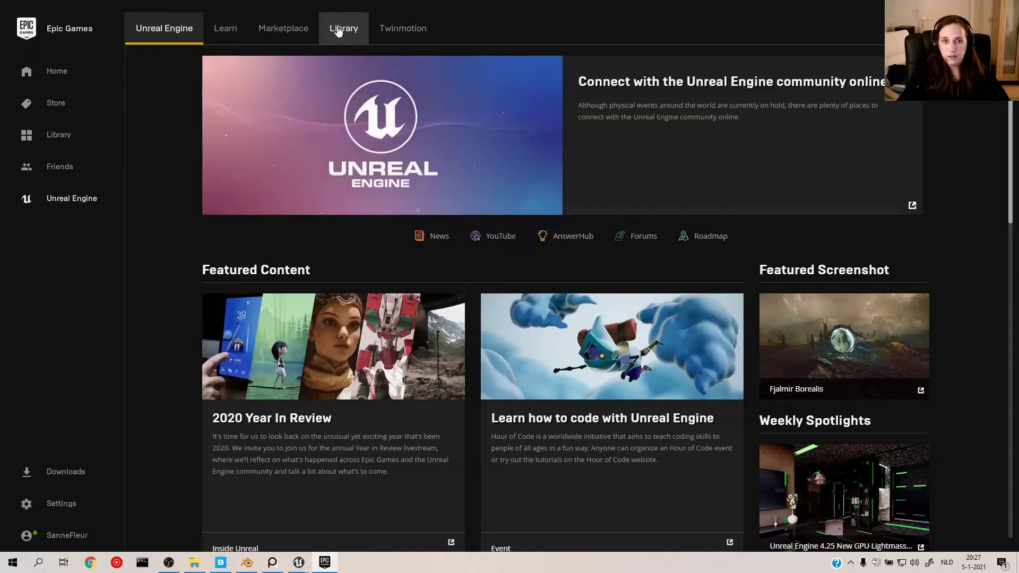
click(337, 28)
scroll(764, 447, down, 1)
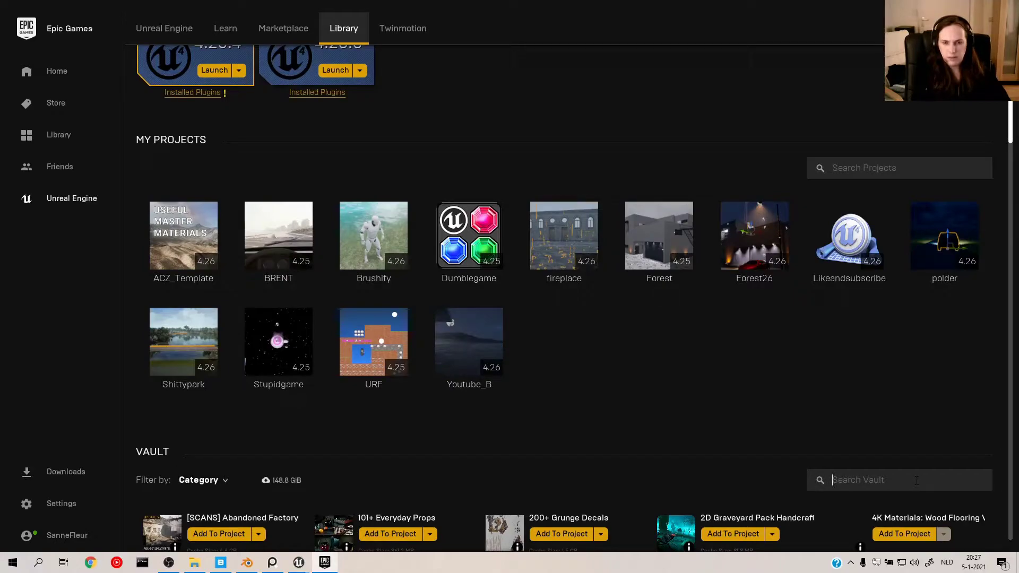
scroll(701, 312, down, 1)
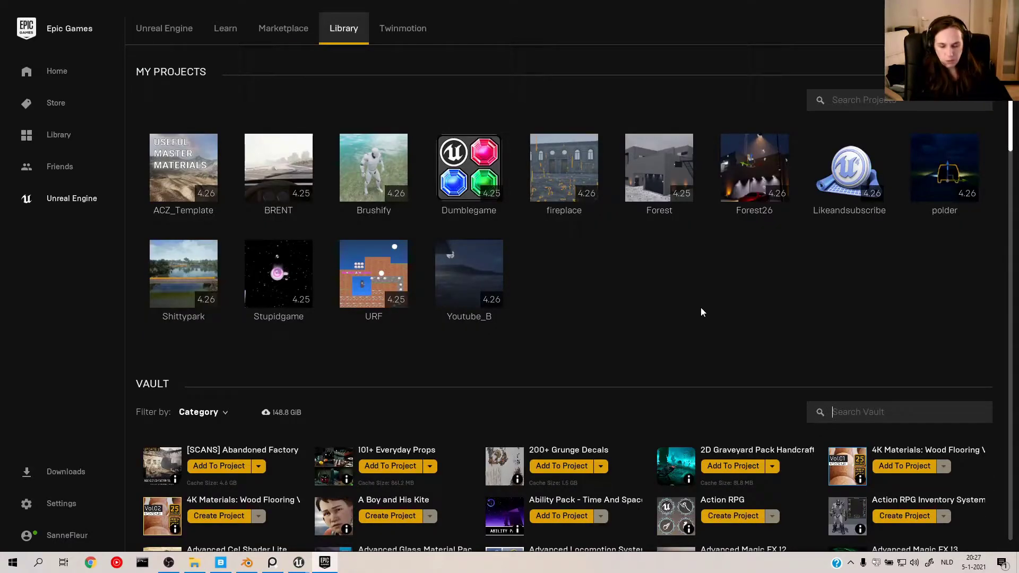
text(ultra)
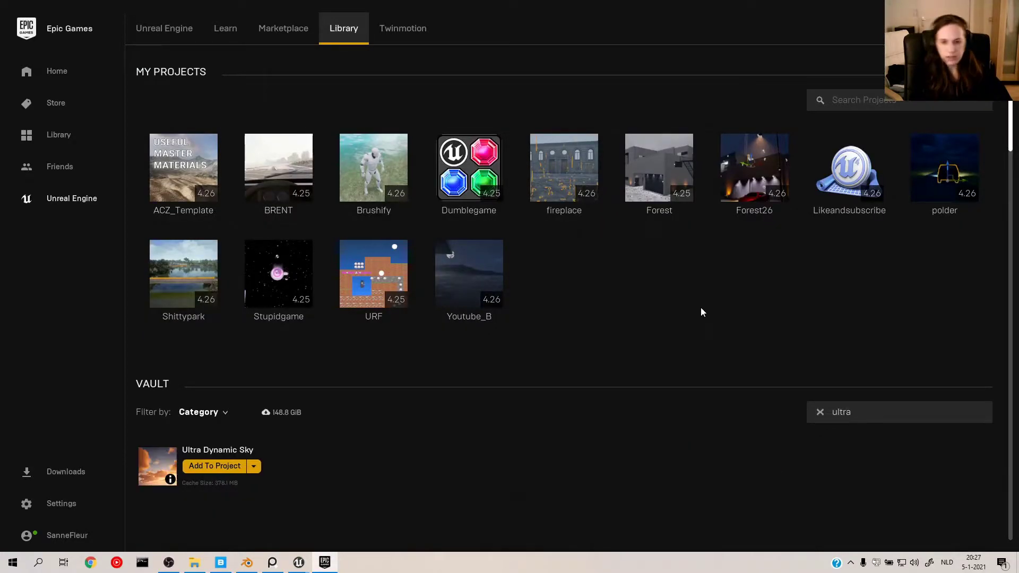
Add Ultra Dynamic Sky from the vault to the Likeandsubscribe project.
click(218, 467)
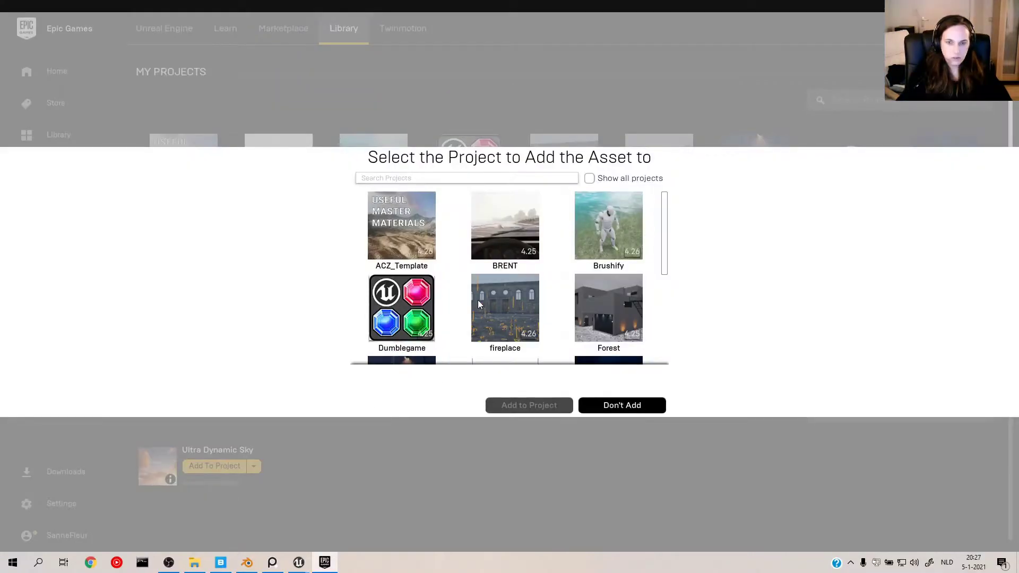
scroll(597, 319, down, 4)
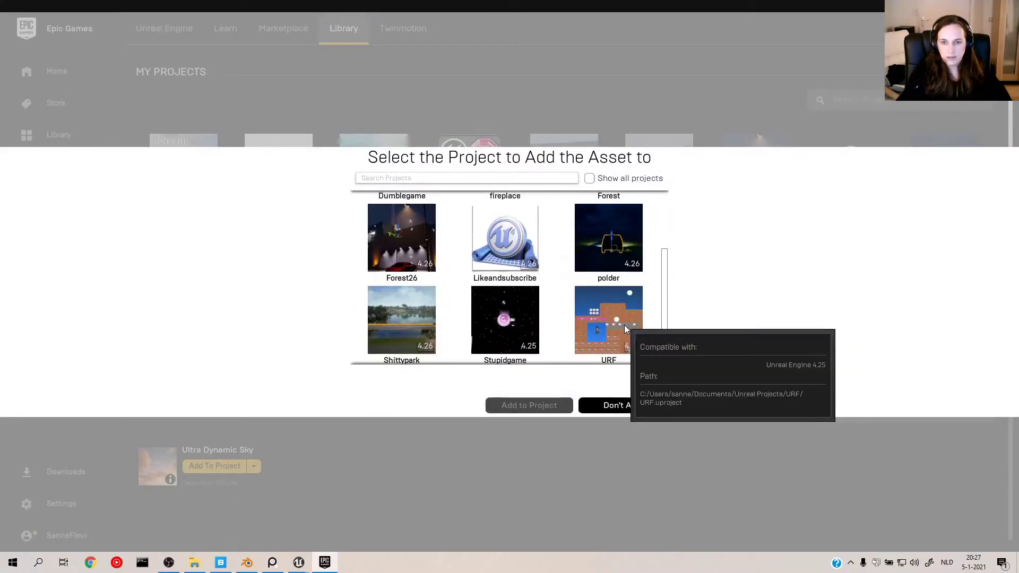
scroll(591, 321, up, 1)
click(505, 238)
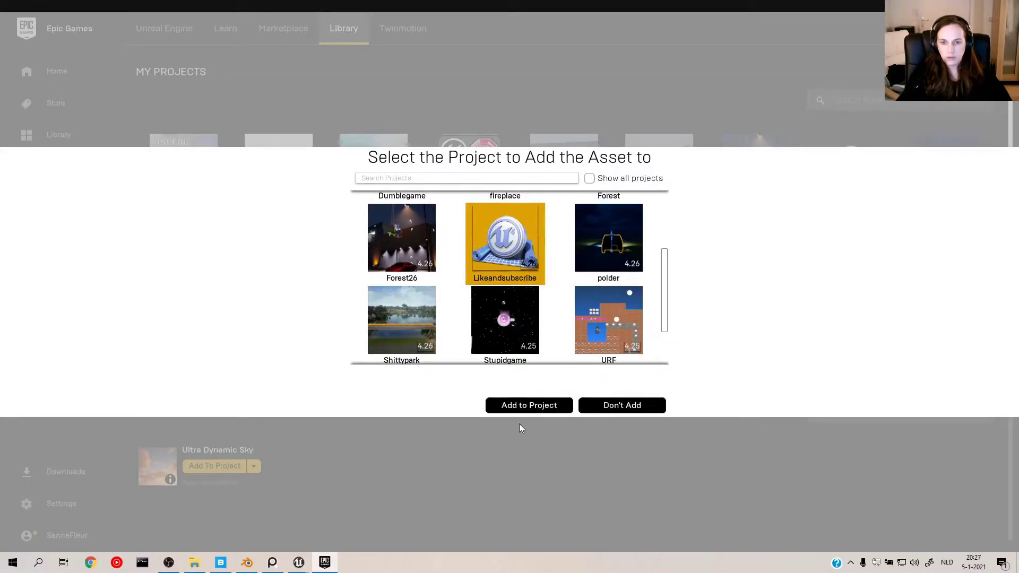
click(520, 405)
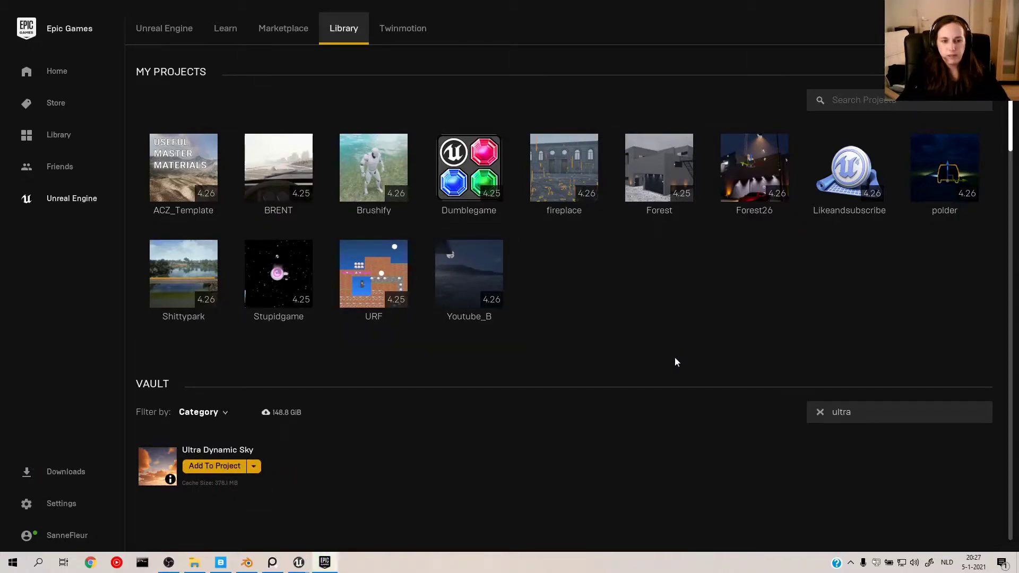
Switch to Blender, leave Edit Mode and delete the Floor object from the scene.
mouse_move(329, 566)
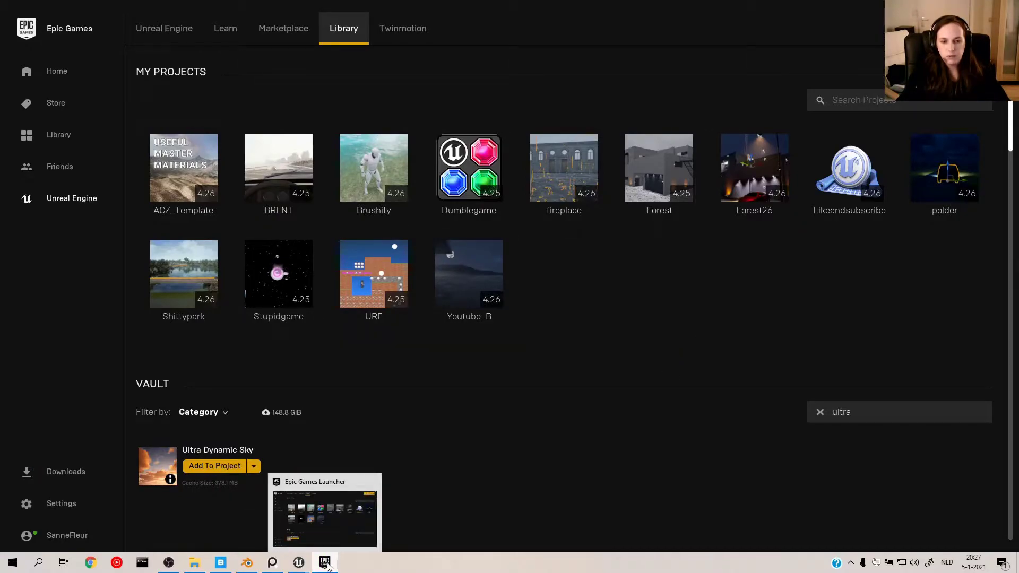
click(247, 562)
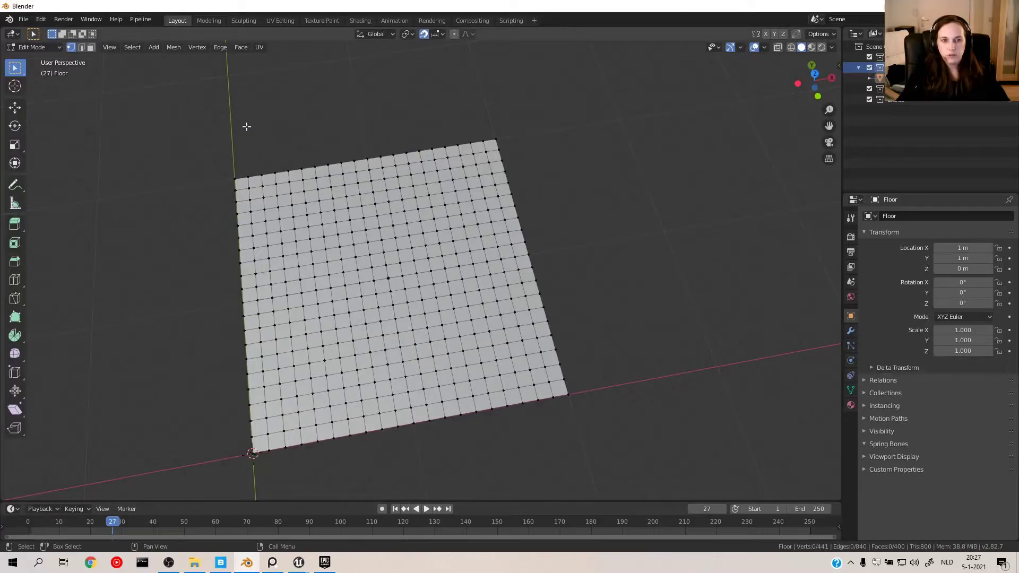
middle_drag(543, 467, 614, 363)
key(a)
key(Tab)
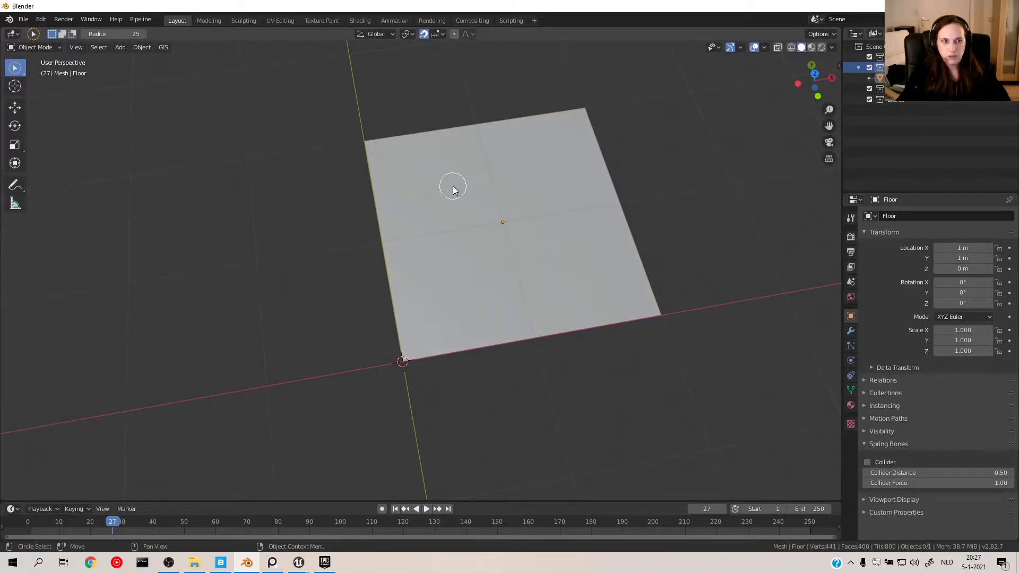
key(a)
key(Delete)
scroll(494, 273, down, 3)
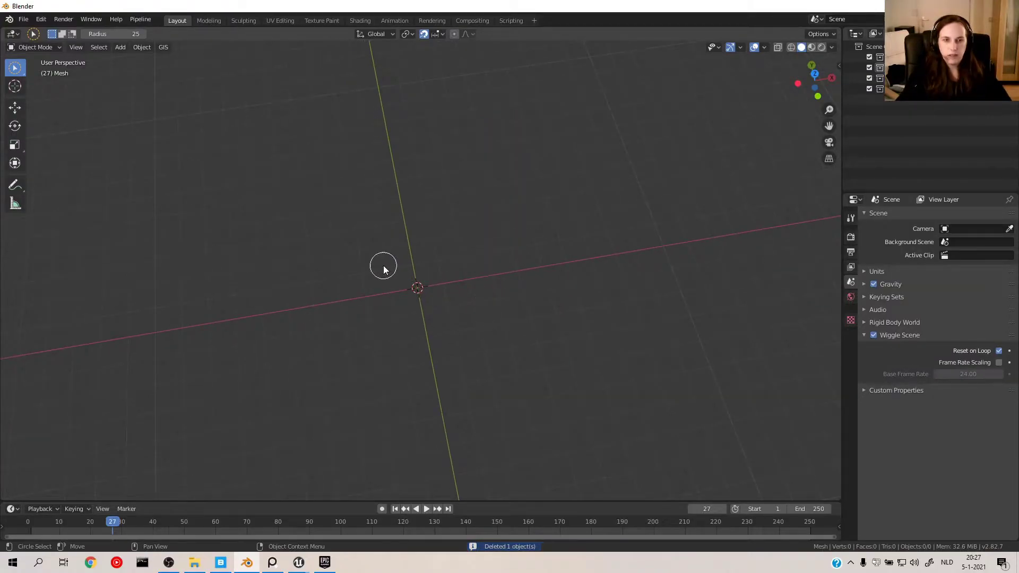
Add a 2 m mesh plane at the world origin.
middle_drag(607, 317, 558, 332)
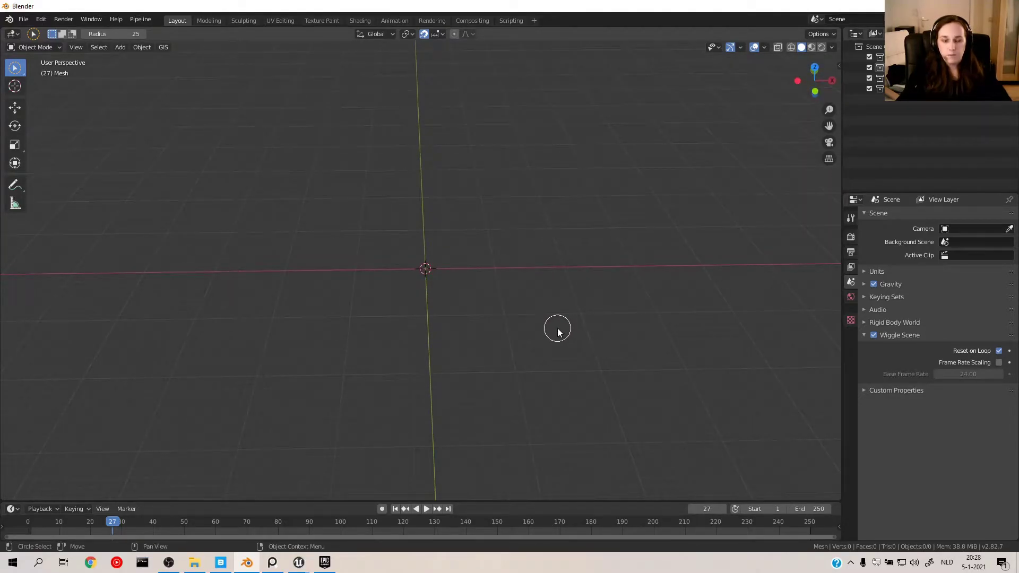
key(shift+a)
mouse_move(445, 340)
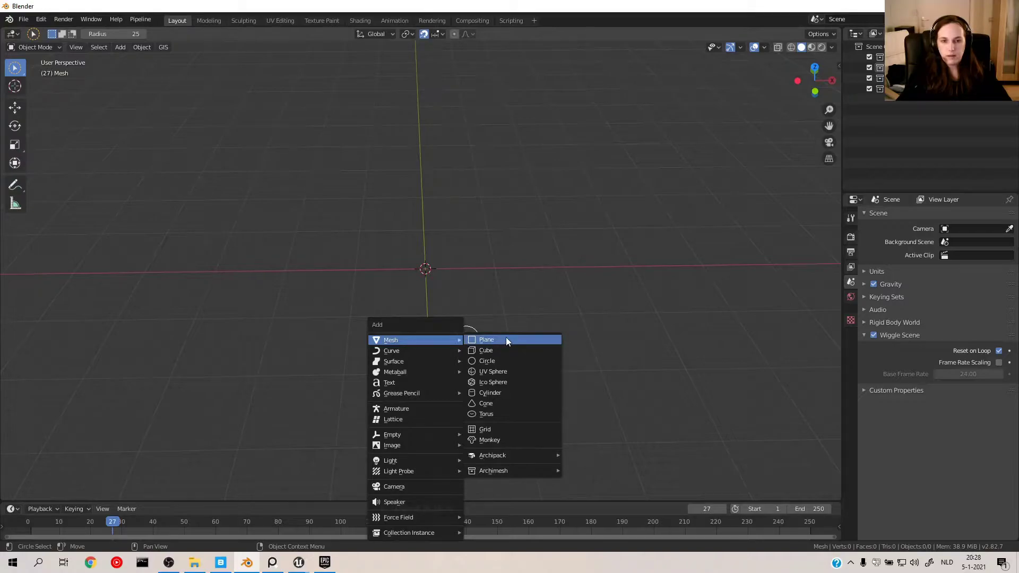
key(shift+a)
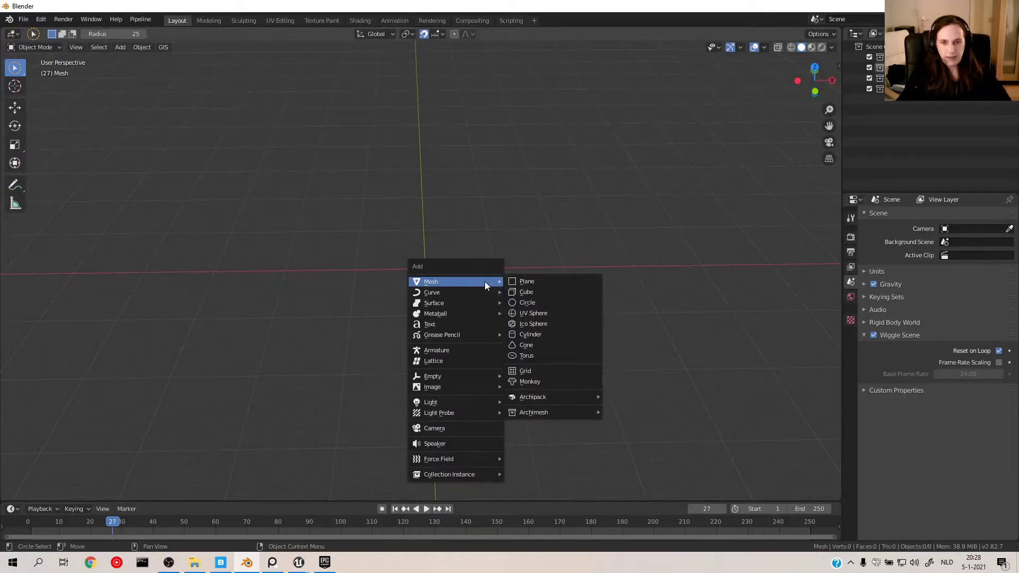
click(568, 282)
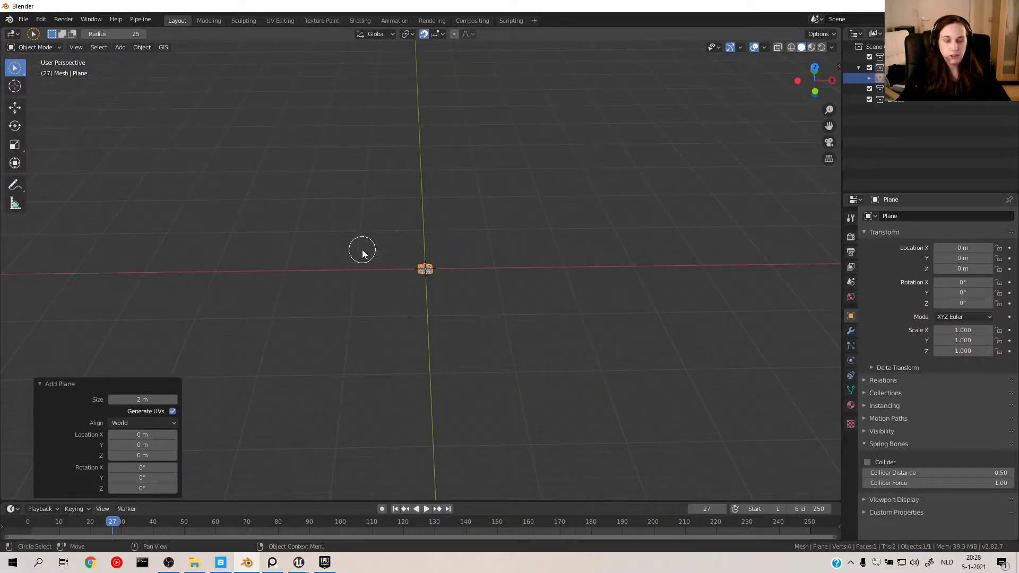
scroll(463, 228, up, 8)
scroll(488, 225, up, 2)
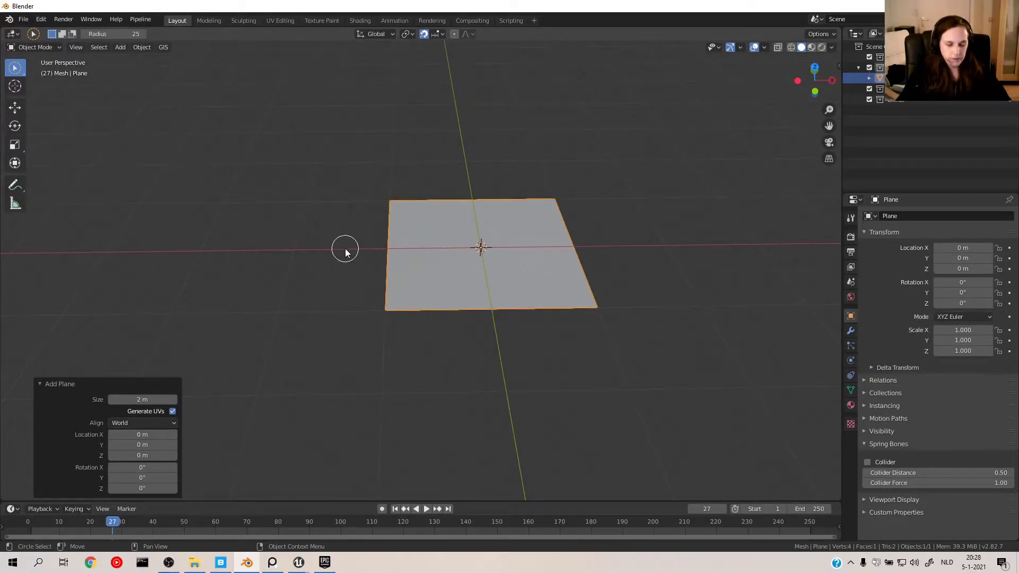
Move the plane 1 m along Y and 1 m along X so its corner sits on the world origin.
key(g)
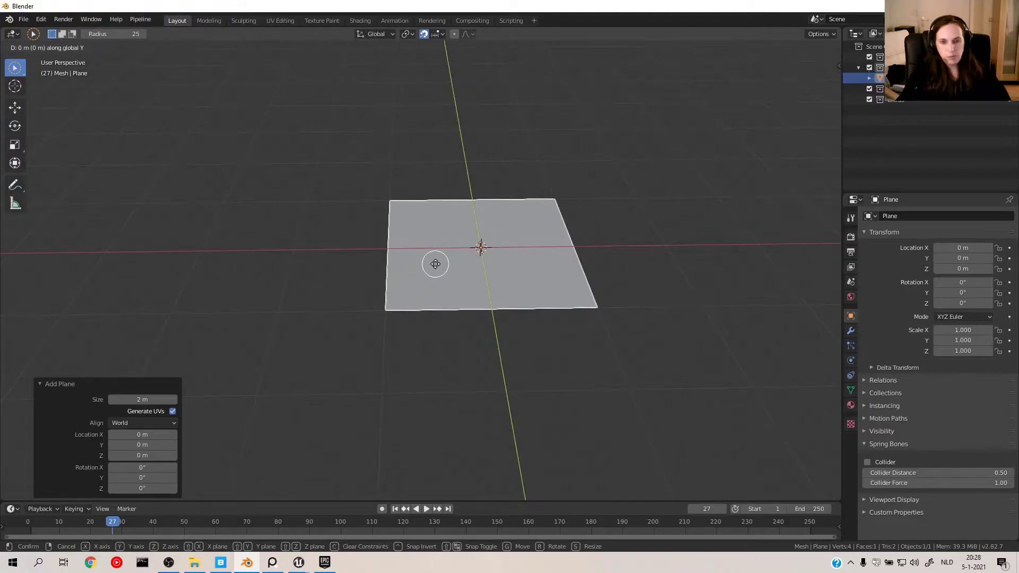
click(429, 208)
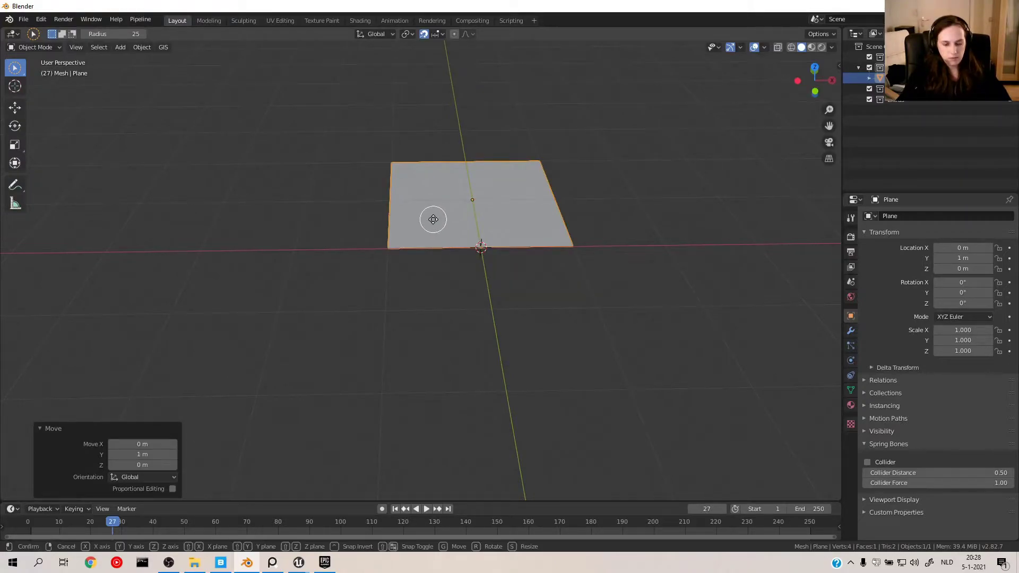
key(g)
key(x)
click(518, 223)
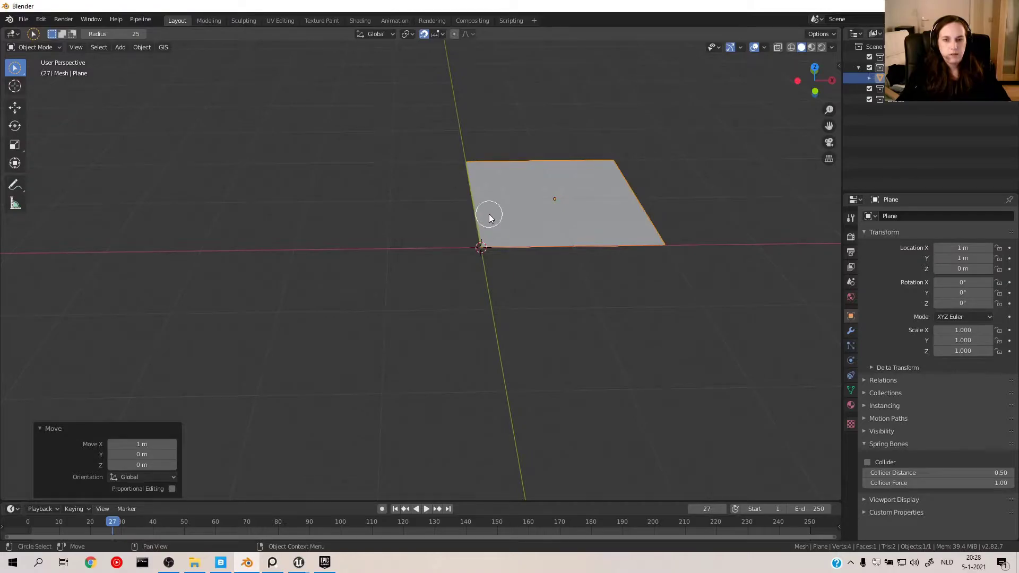
scroll(339, 363, down, 2)
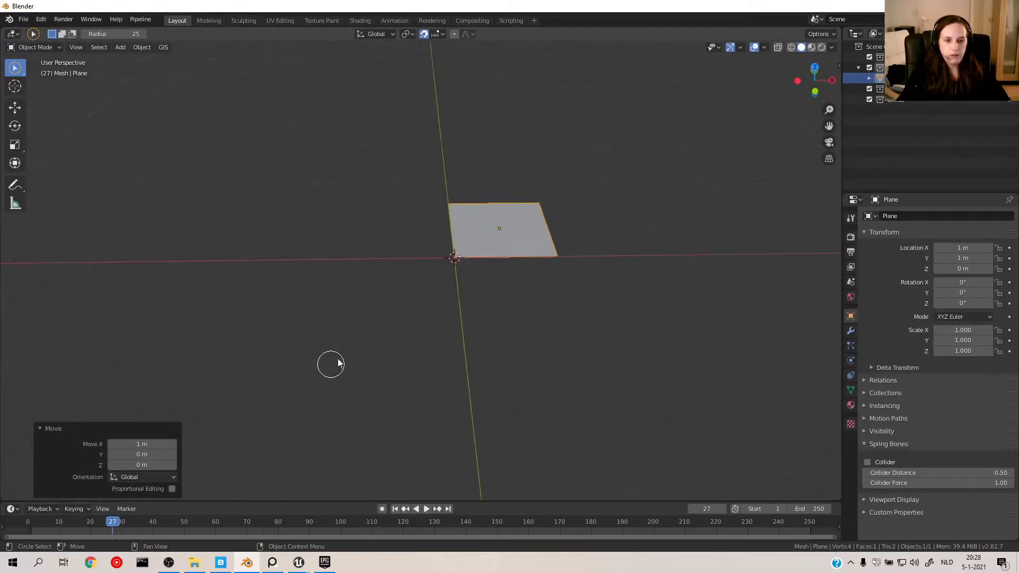
right_click(594, 291)
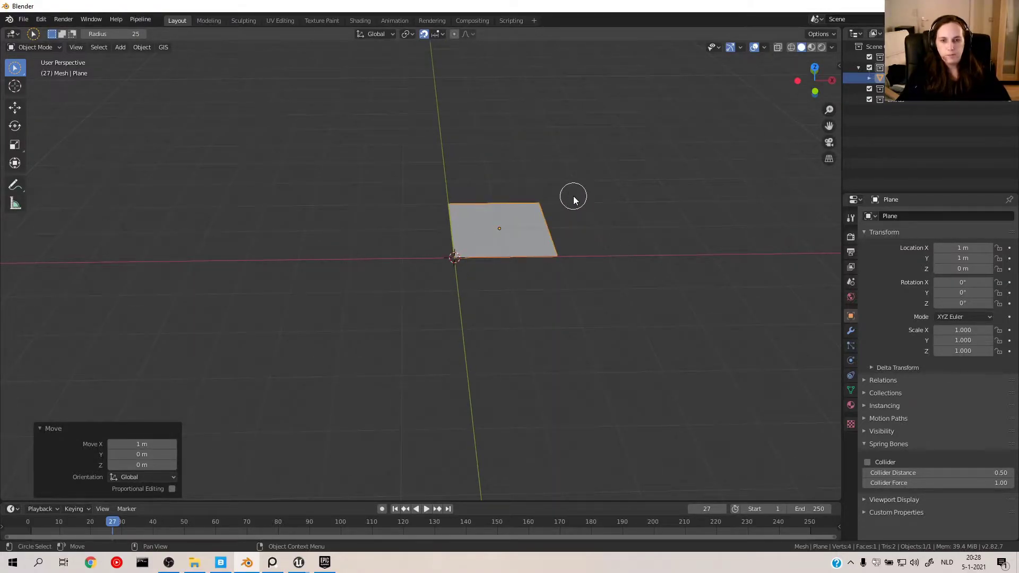
Enter Edit Mode, subdivide the plane with 19 cuts and deselect the mesh.
key(Tab)
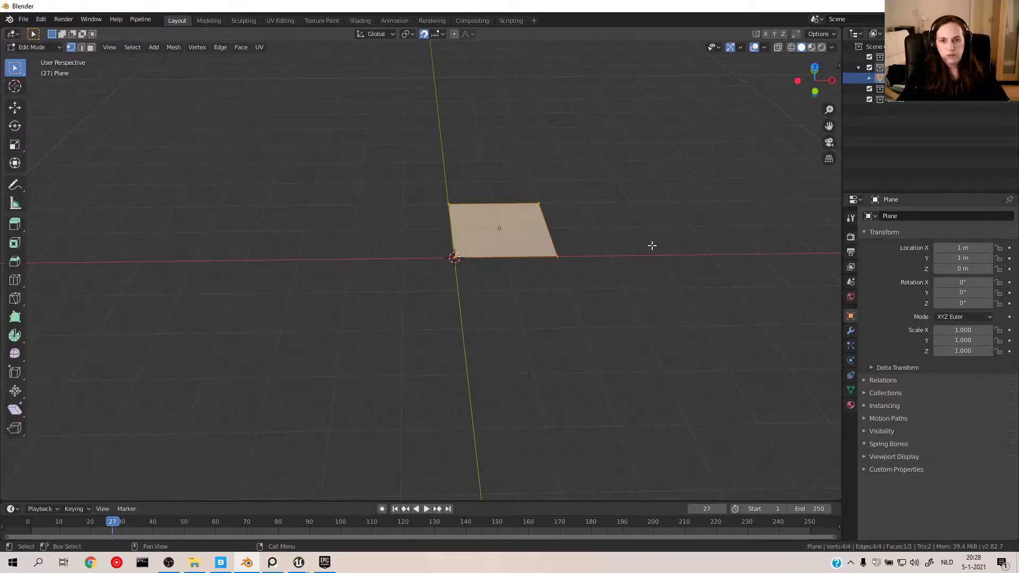
scroll(606, 221, up, 1)
right_click(515, 216)
click(514, 217)
click(132, 418)
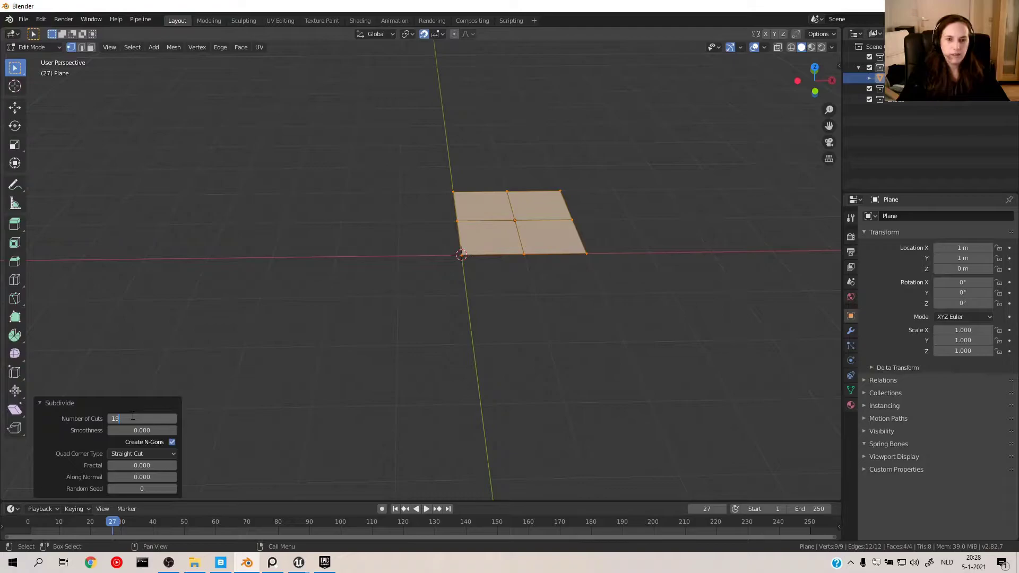
key(Return)
click(711, 317)
Examine the subdivided plane's vertex grid up close and from above, trying small vertex selections near the front edge.
scroll(691, 225, up, 2)
scroll(624, 259, up, 1)
shift+middle_drag(623, 260, 582, 259)
scroll(302, 423, up, 5)
scroll(314, 244, up, 2)
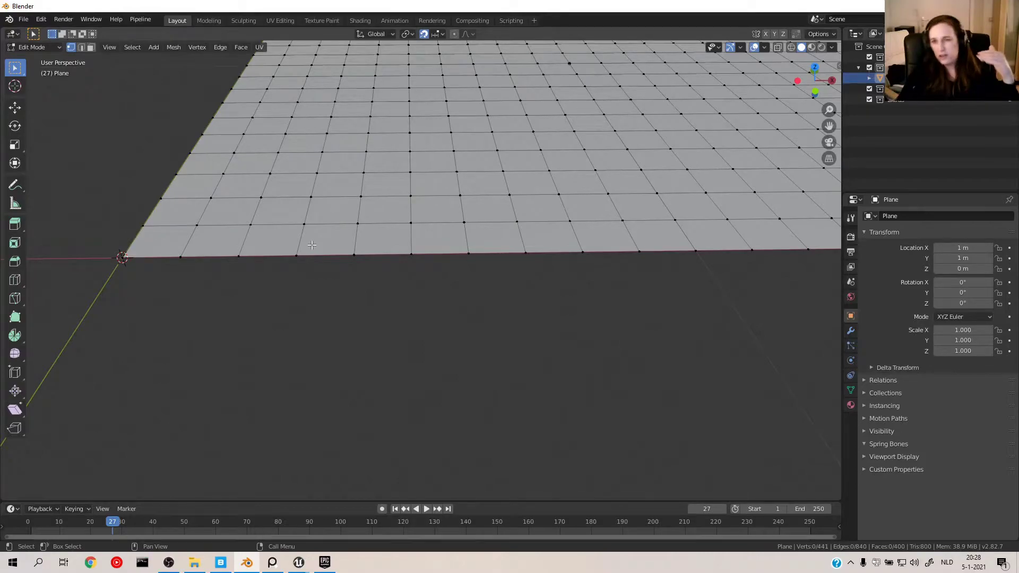
drag(289, 206, 319, 237)
drag(343, 200, 415, 251)
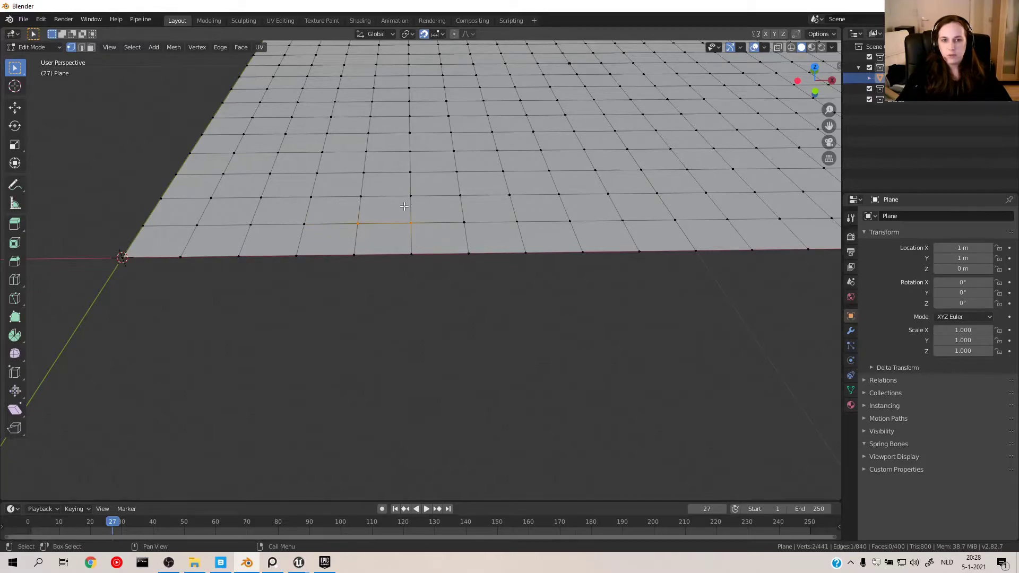
scroll(498, 297, down, 2)
click(496, 323)
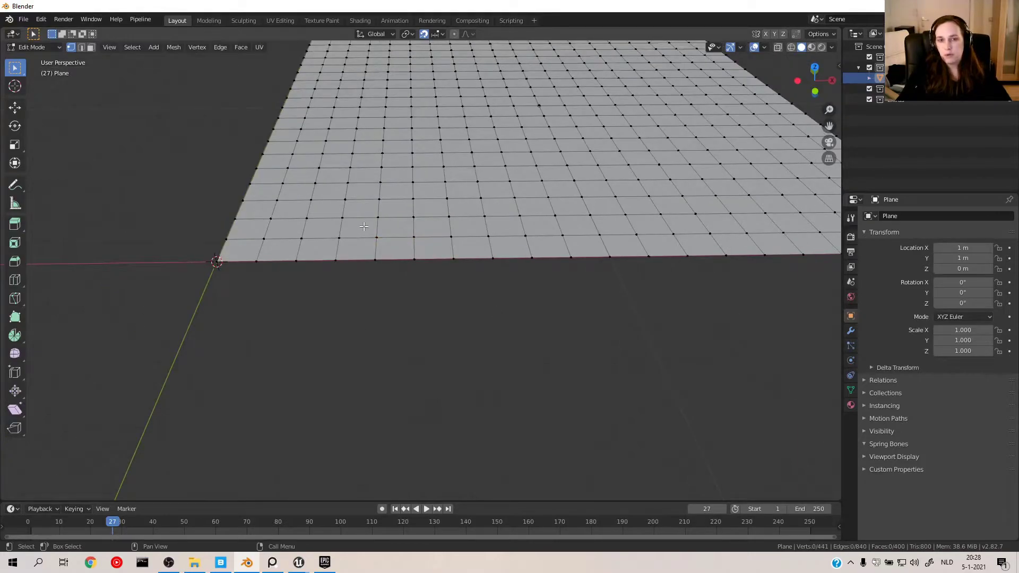
scroll(363, 227, down, 4)
scroll(509, 280, up, 1)
shift+middle_drag(513, 291, 372, 386)
scroll(435, 331, down, 2)
scroll(435, 332, up, 3)
scroll(435, 353, down, 3)
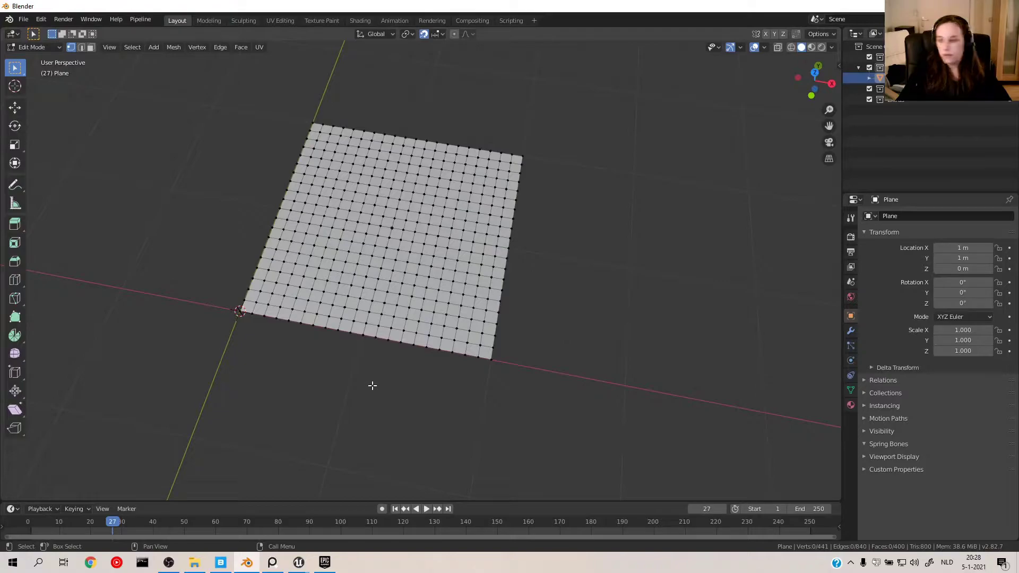
scroll(372, 384, down, 3)
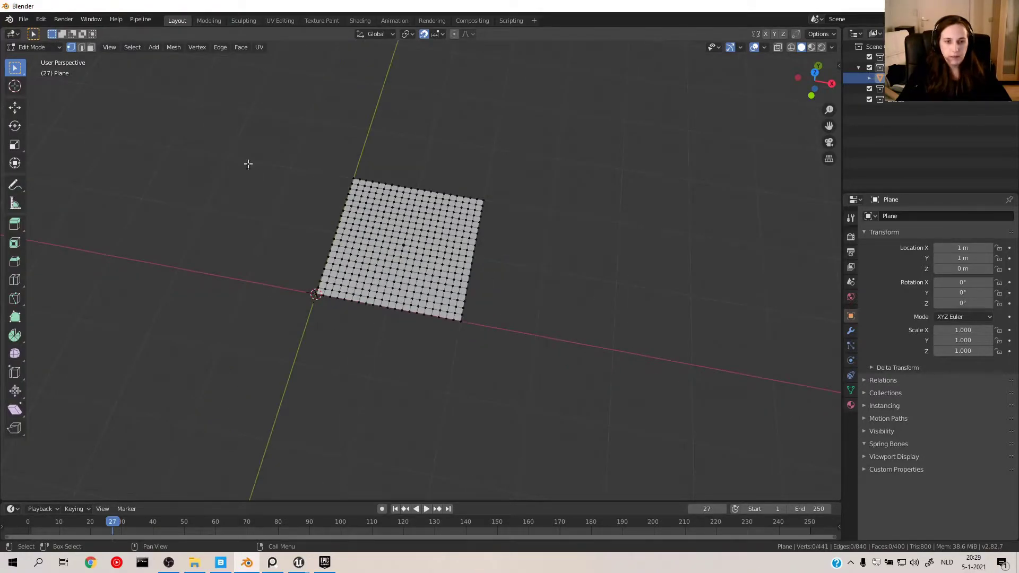
Select all the plane's vertices and inspect its full UV layout in the UV Editing workspace.
drag(150, 140, 621, 405)
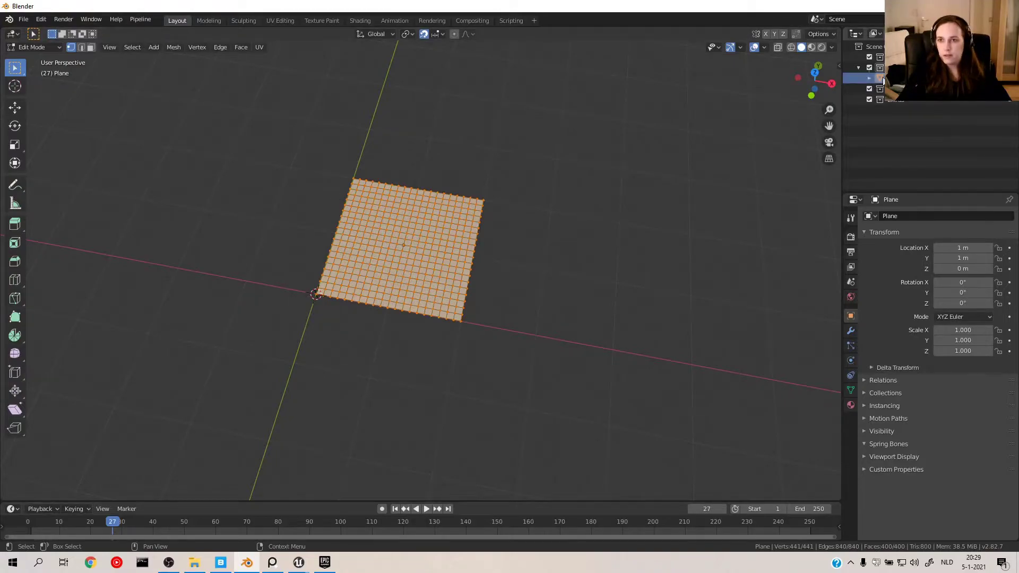
click(281, 20)
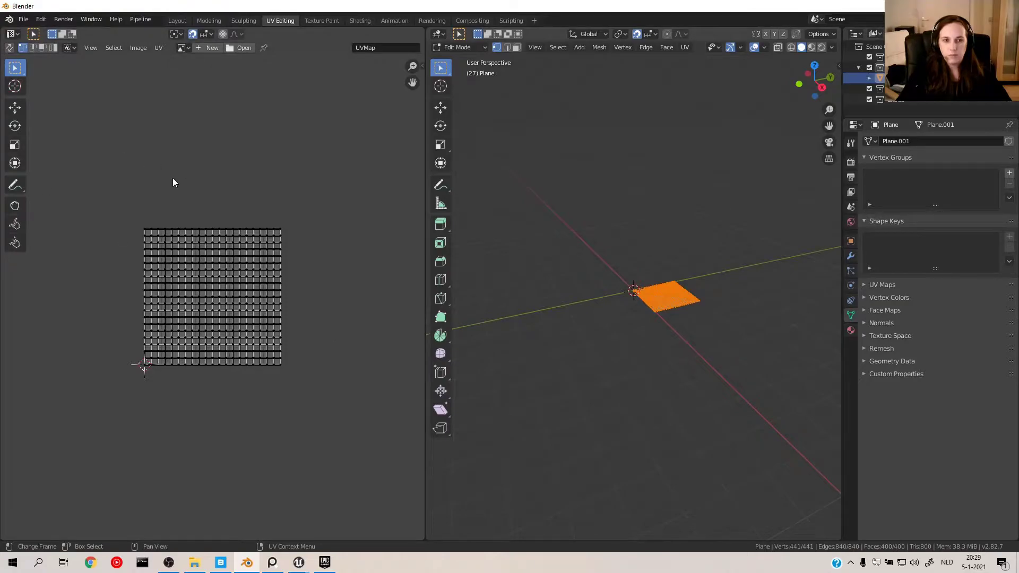
key(a)
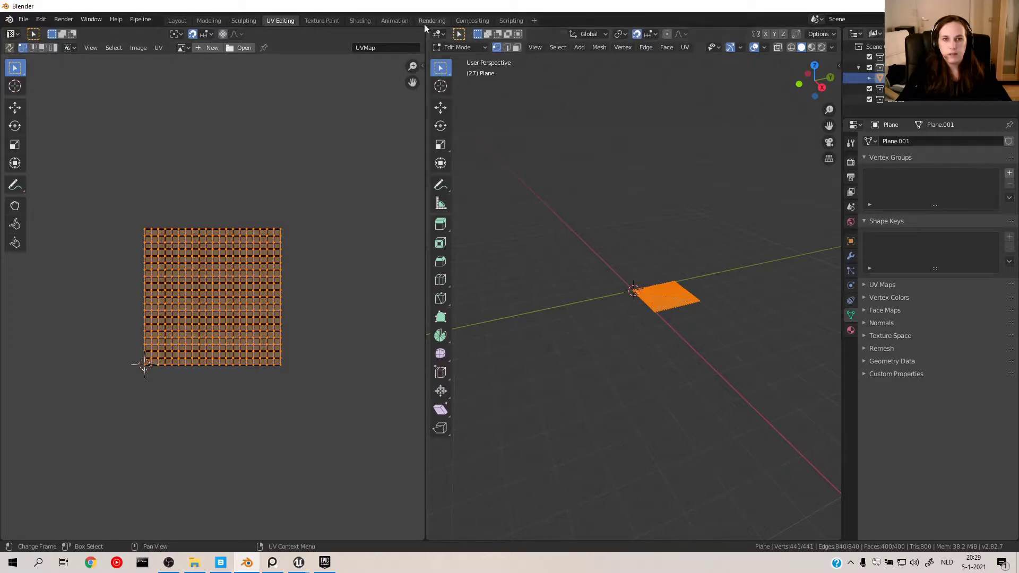
Return to the Layout workspace, send the plane to Unreal with the pipeline export and switch to the Unreal Editor.
click(178, 20)
click(142, 19)
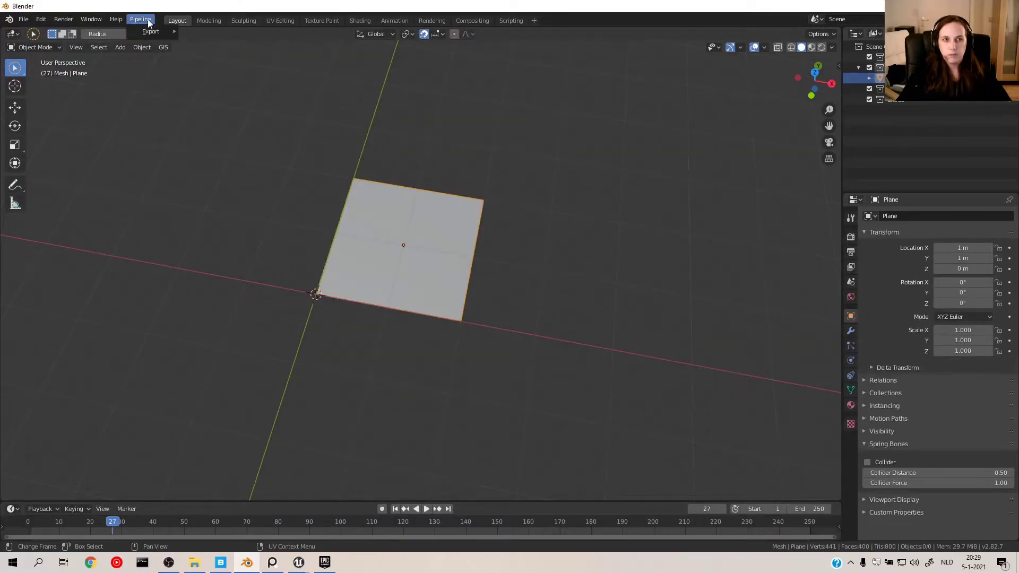
mouse_move(143, 34)
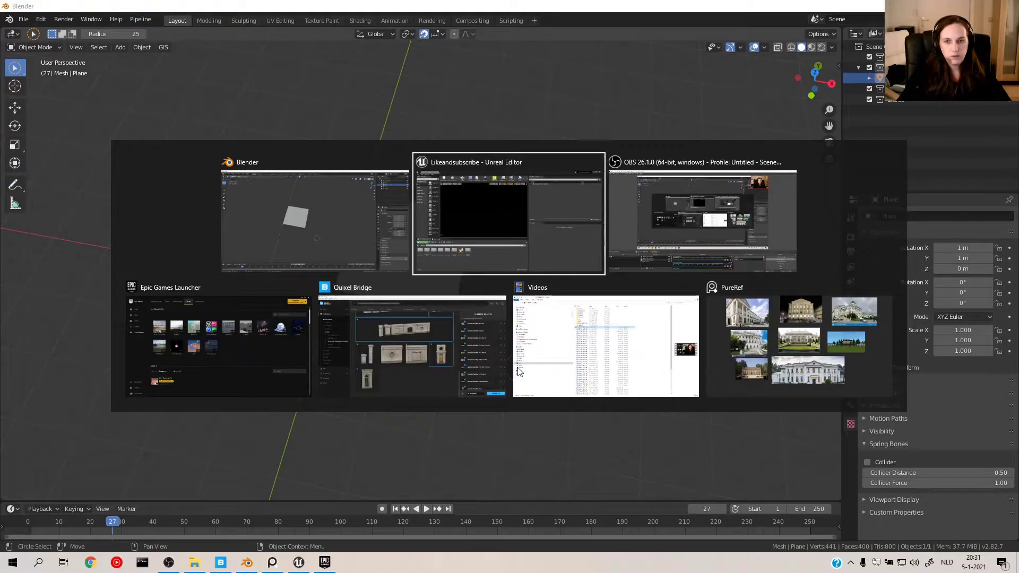
key(alt+Tab)
click(485, 202)
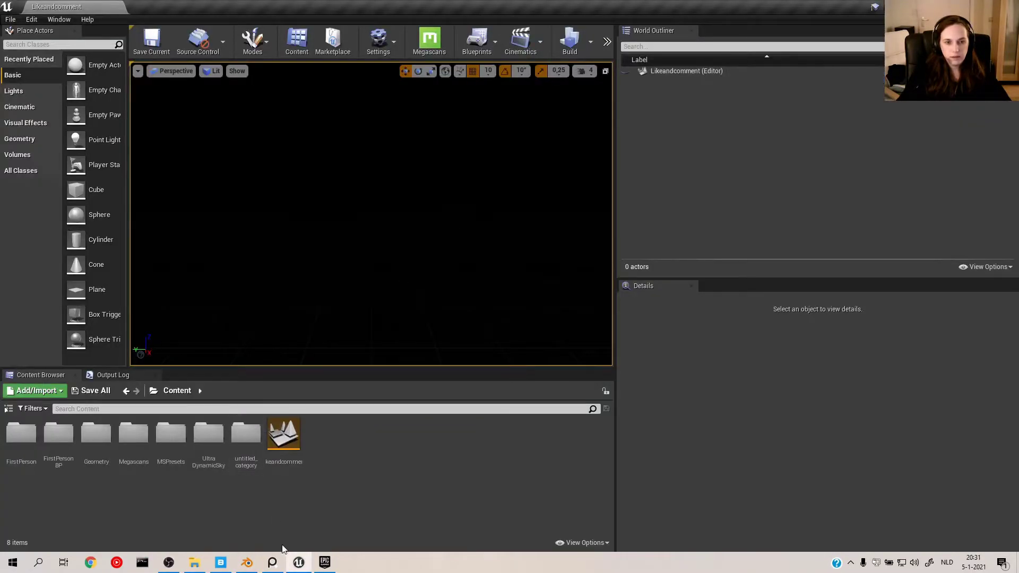
Place the Plane mesh from untitled_category/untitled_asset into the level.
double_click(244, 431)
double_click(21, 436)
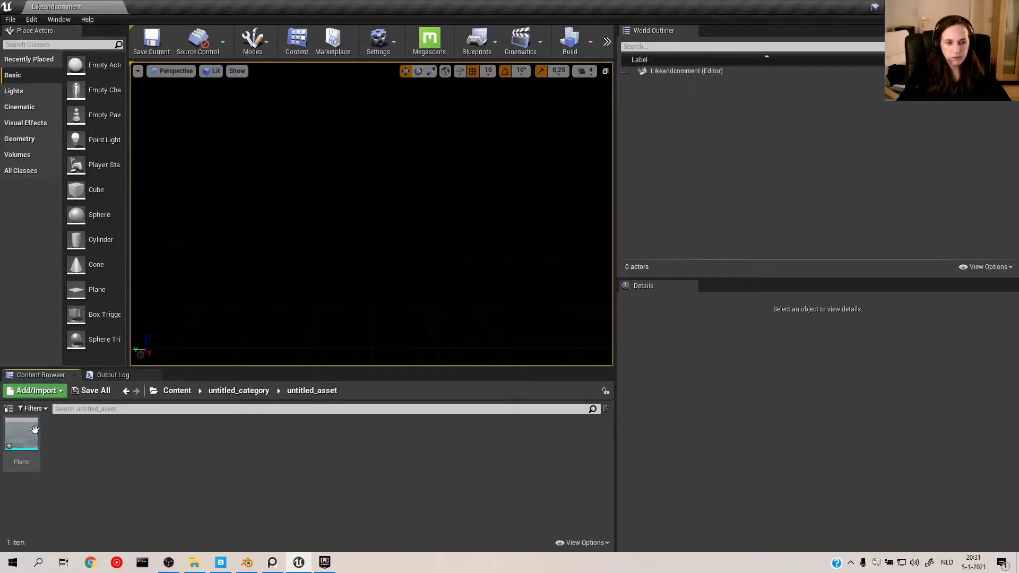
click(18, 455)
drag(17, 455, 325, 294)
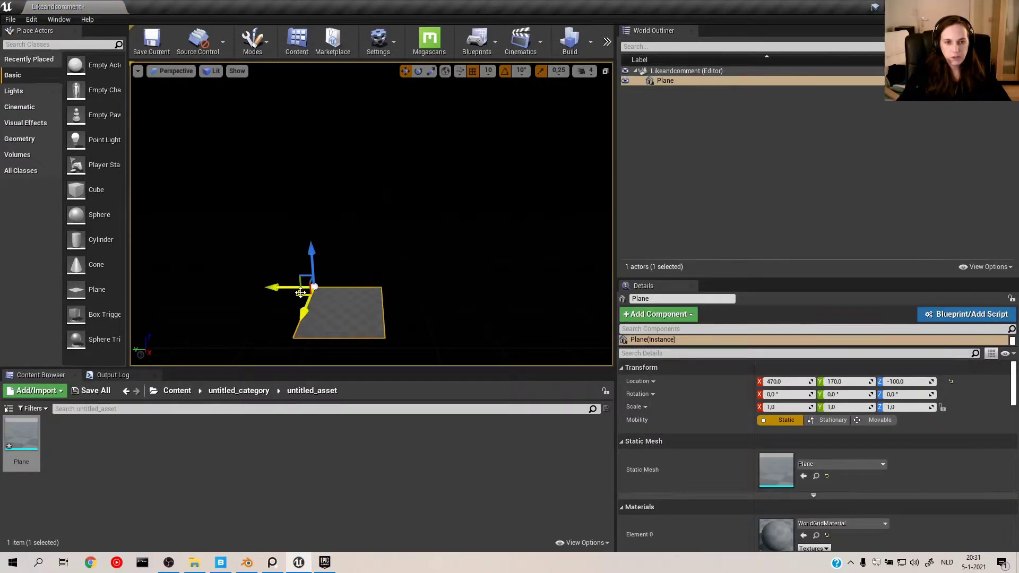
Set the placed plane's location to 0, 0, 0.
click(775, 381)
text(0)
key(Tab)
text(0)
key(Tab)
text(0)
key(Return)
Set the viewport's view mode to Brush Wireframe to show the plane's triangles.
right_drag(485, 245, 481, 270)
right_drag(402, 297, 456, 353)
key(w)
right_drag(475, 259, 484, 309)
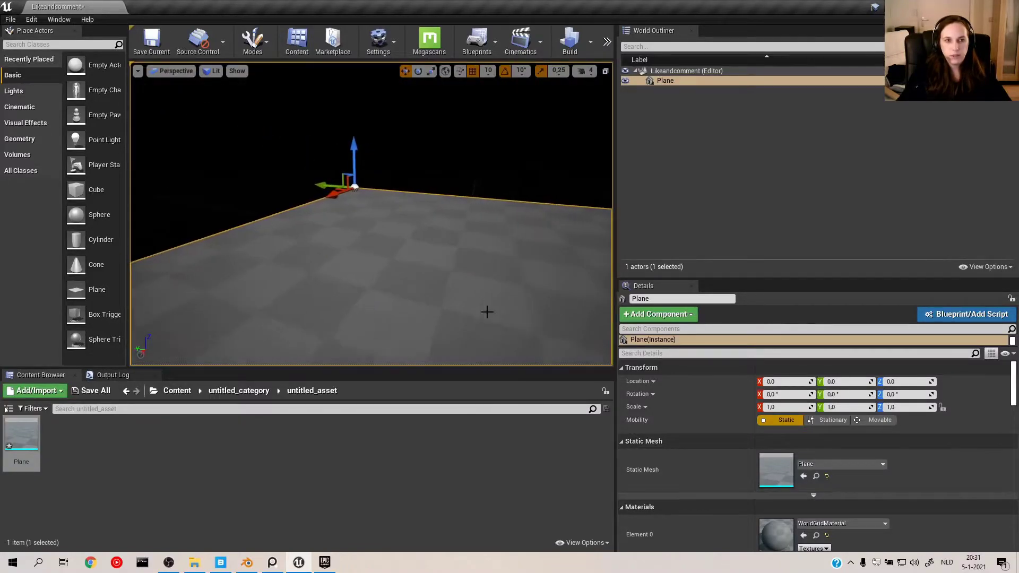
click(212, 71)
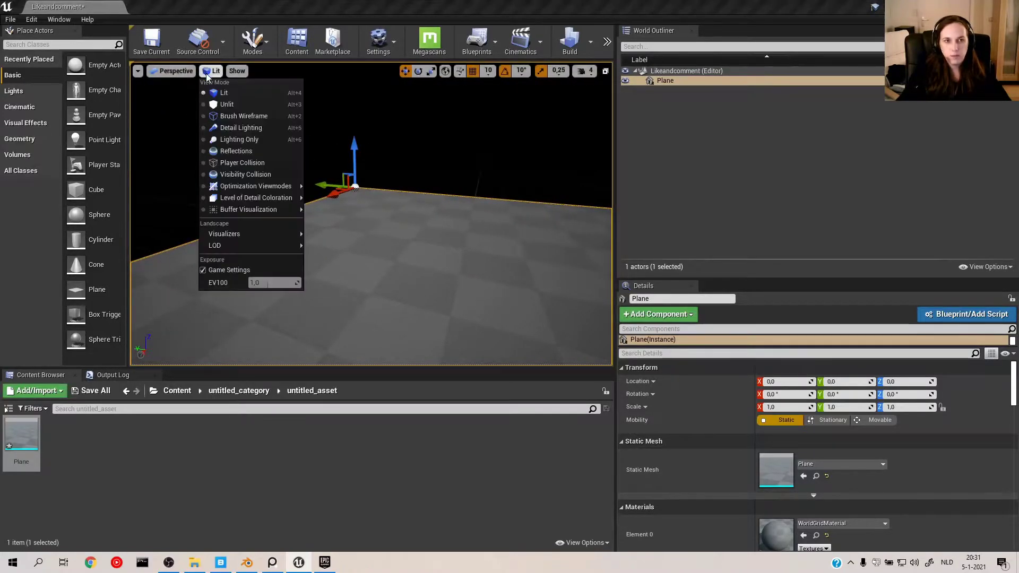
click(241, 115)
Duplicate the plane and offset the copy 200 units along Y so it adjoins the original.
key(s)
right_drag(372, 228, 338, 173)
key(w)
alt+drag(338, 164, 210, 163)
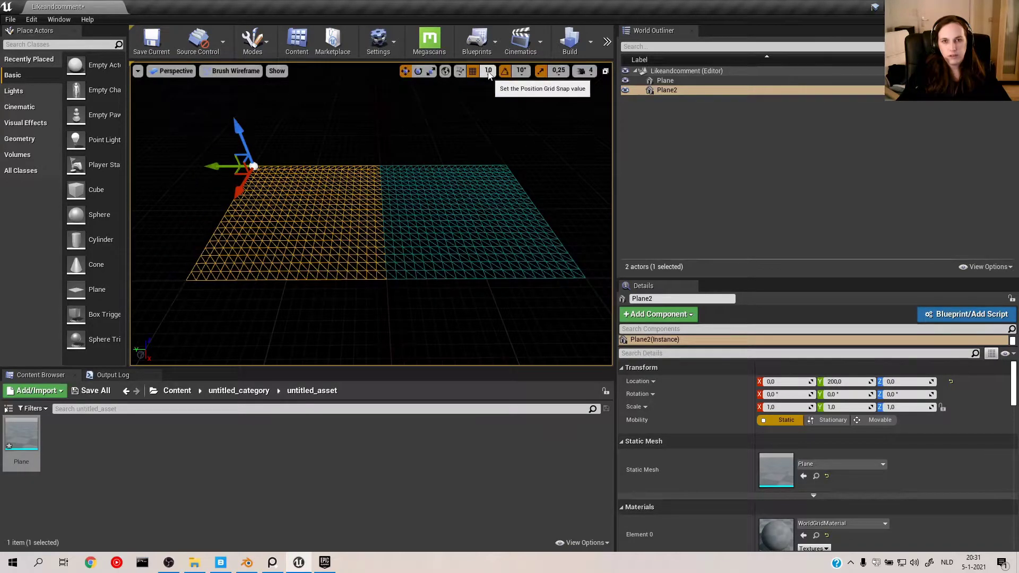
Set the position grid snap to 100 and duplicate the plane three more times edge to edge along Y, out to 800.
click(488, 71)
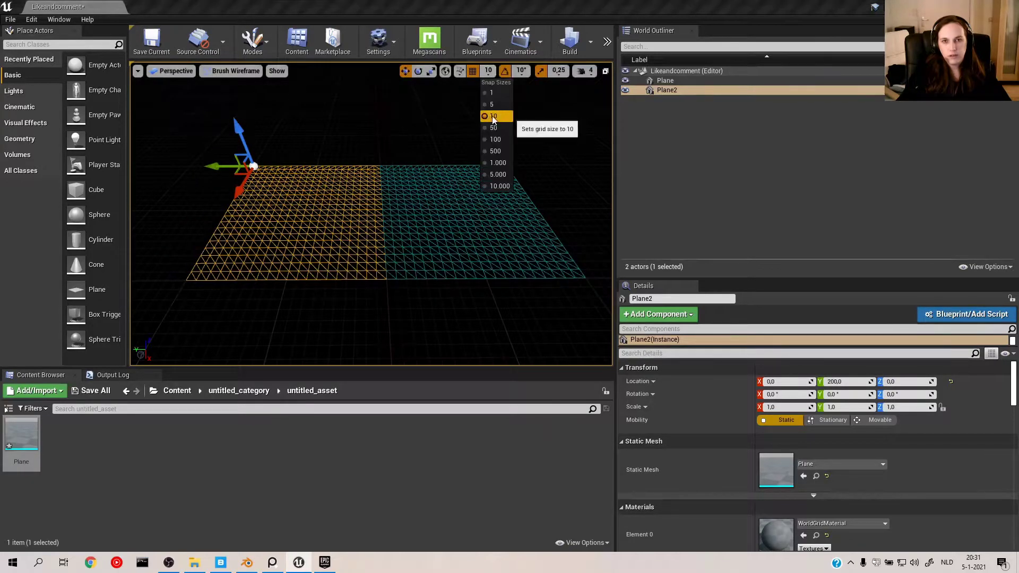
click(496, 147)
scroll(398, 250, down, 5)
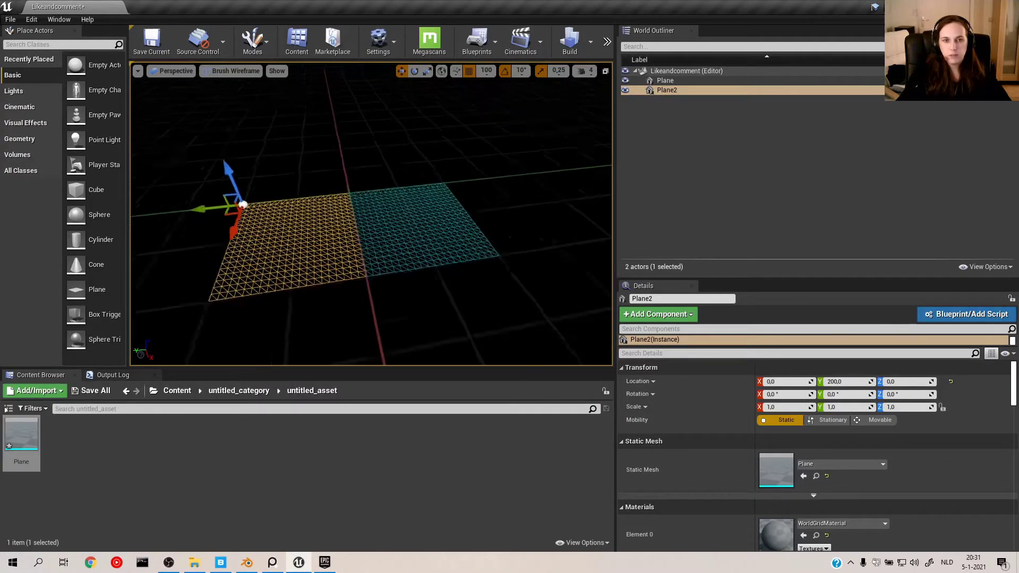
alt+drag(278, 212, 10, 222)
key(s)
mouse_move(366, 242)
right_down()
mouse_move(344, 242)
mouse_move(365, 241)
right_up()
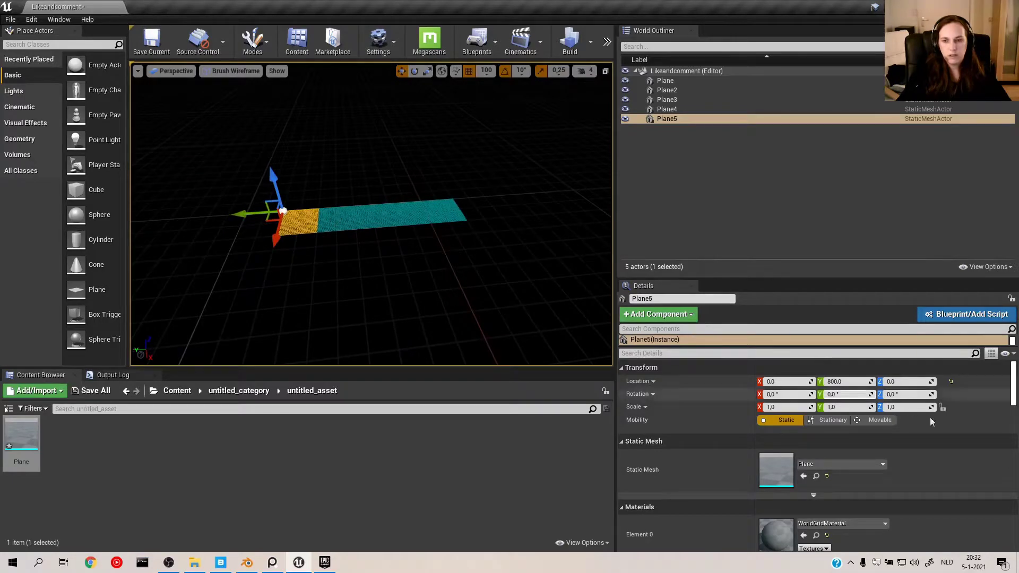
Select all five planes in the row together.
scroll(315, 251, up, 5)
ctrl+click(314, 252)
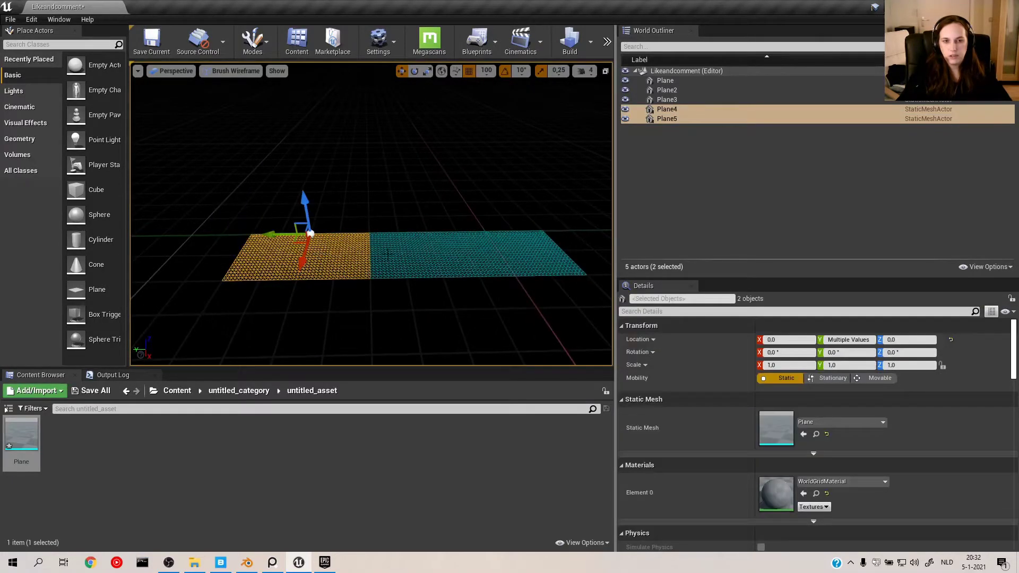
ctrl+click(397, 260)
ctrl+click(474, 261)
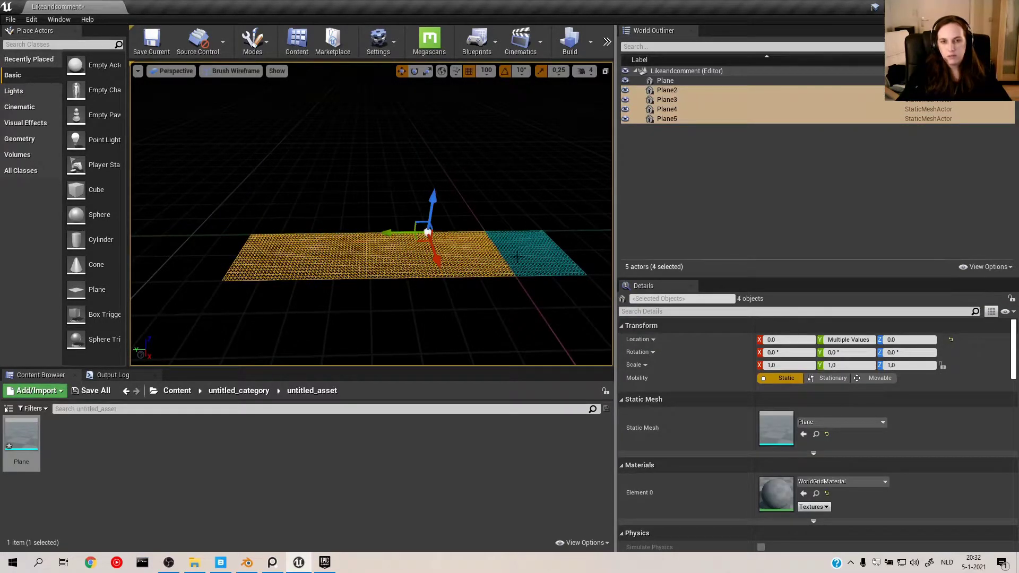
ctrl+click(527, 260)
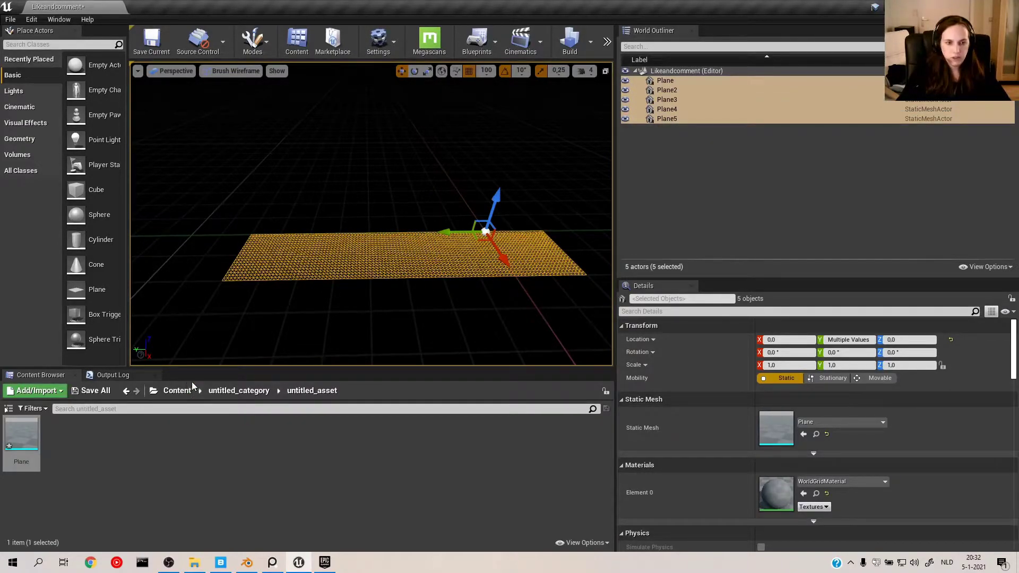
Switch the viewport back to the Lit view mode and turn on Game View.
click(231, 71)
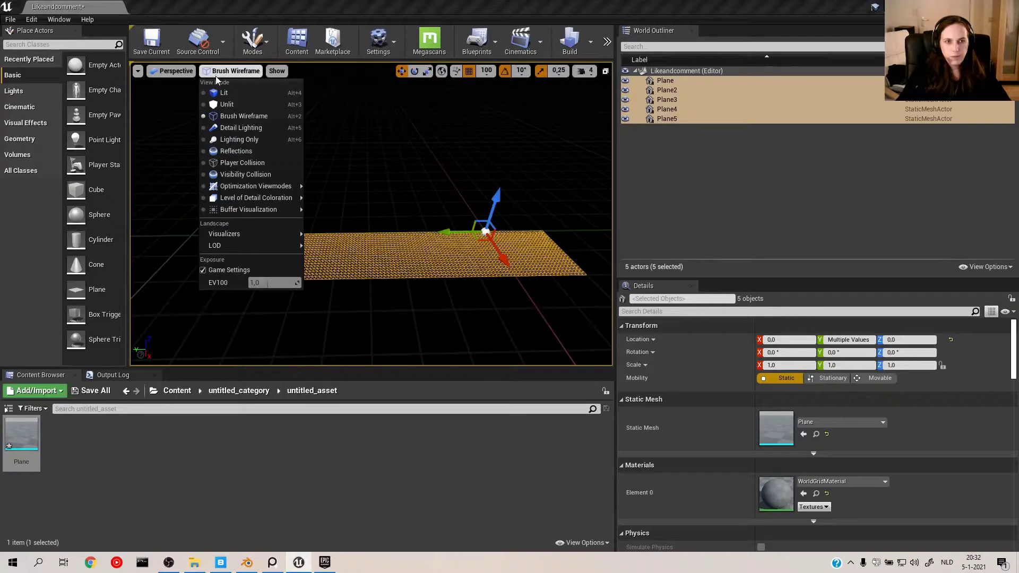
click(215, 92)
right_drag(371, 212, 324, 197)
key(w)
key(g)
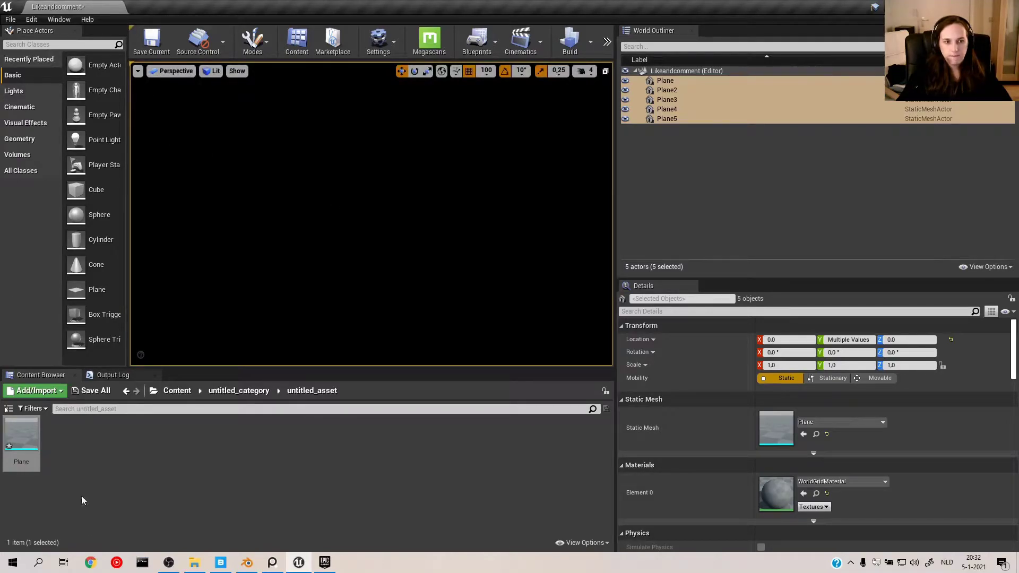
Place the Ultra_Dynamic_Sky and Ultra_Dynamic_Weather blueprints from UltraDynamicSky/Blueprints into the level.
click(176, 391)
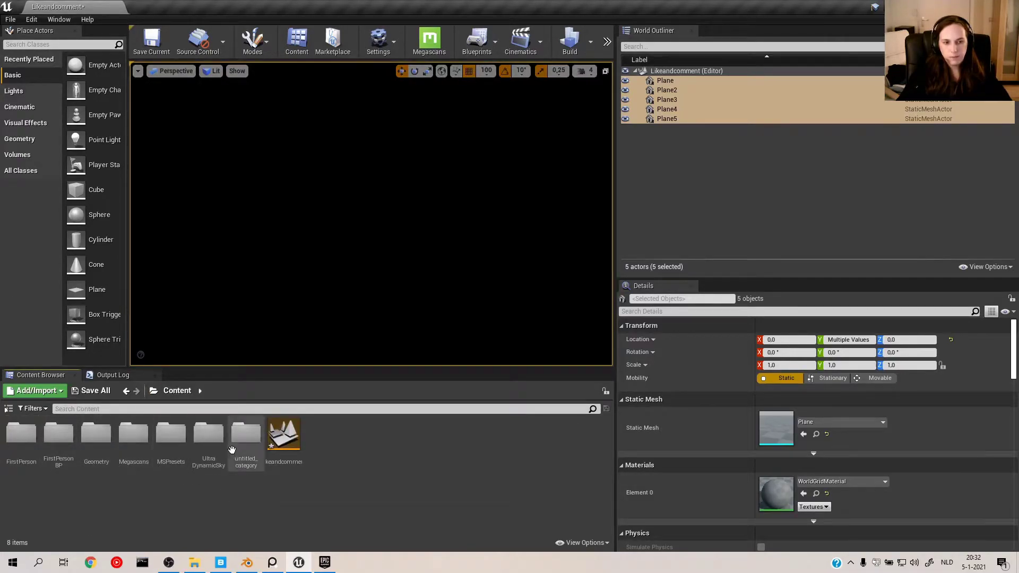
double_click(208, 438)
double_click(21, 435)
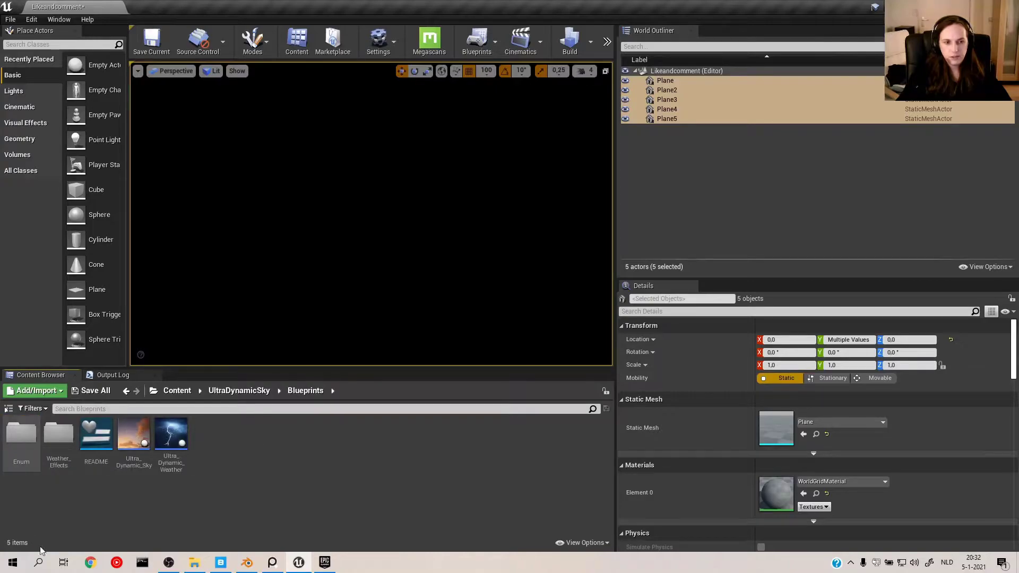
drag(121, 424, 319, 347)
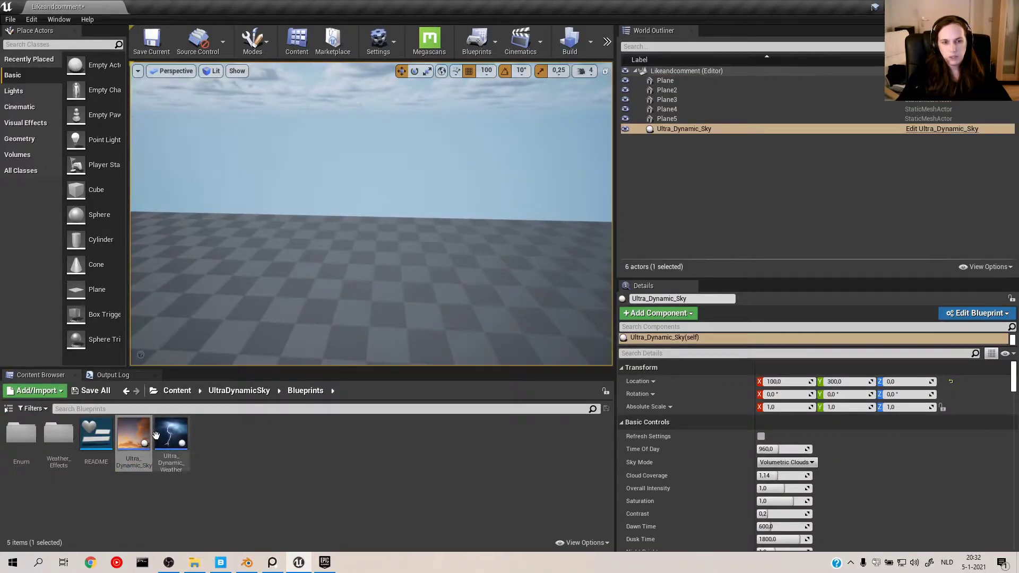
drag(156, 435, 374, 264)
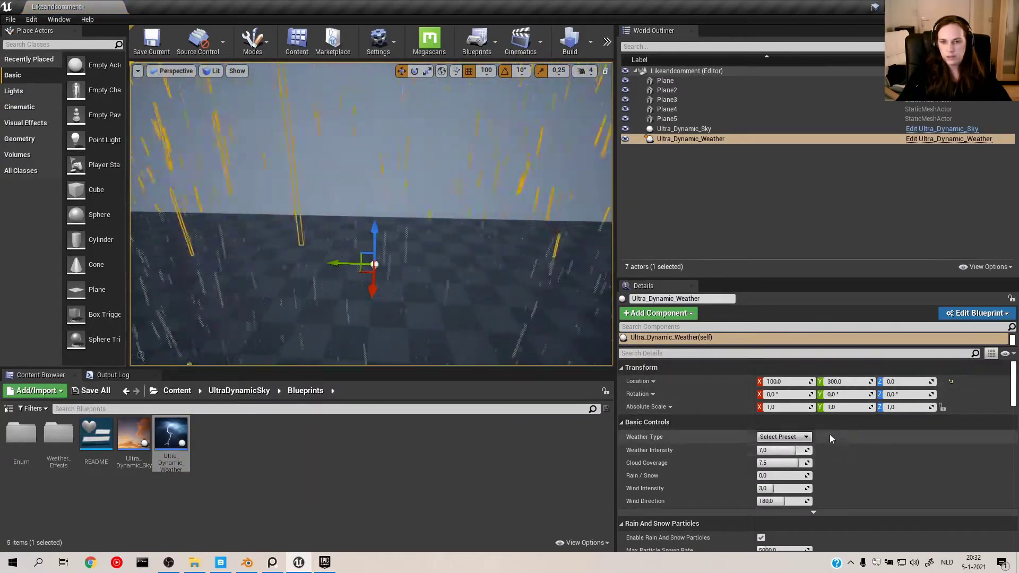
Set the Ultra_Dynamic_Weather weather type to Partly Cloudy and go back to the root Content folder.
click(797, 437)
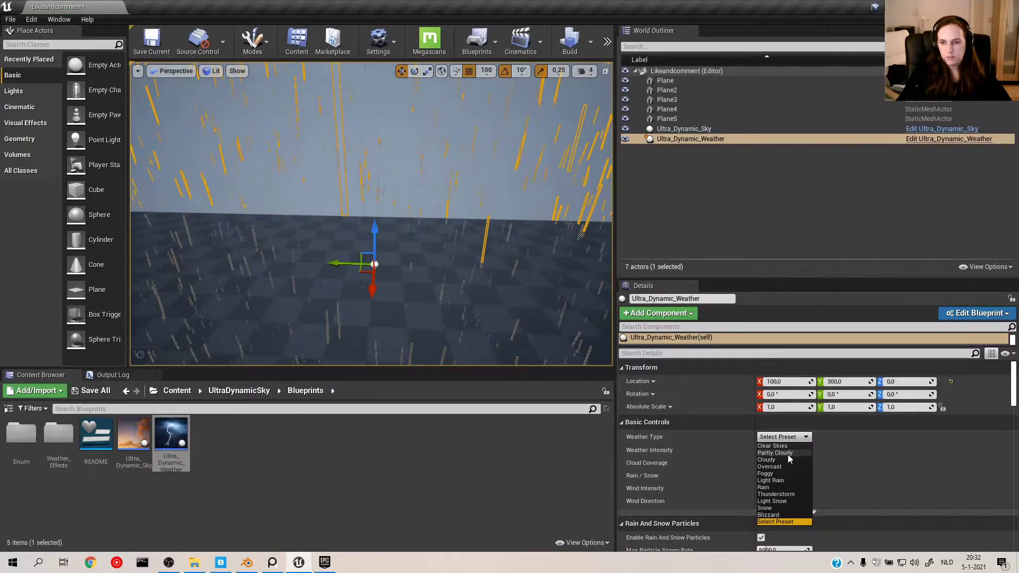
click(780, 452)
right_drag(439, 237, 523, 295)
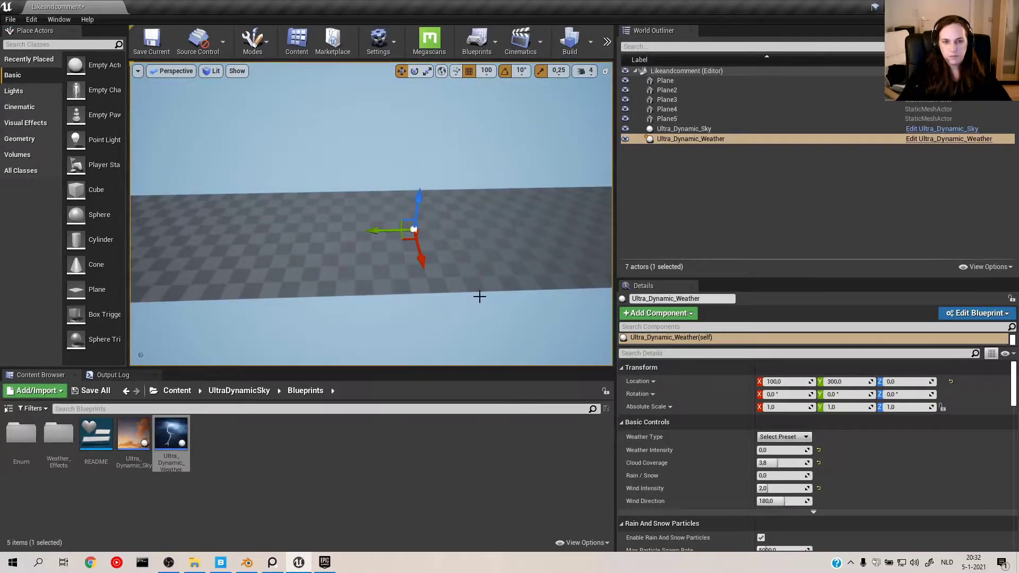
scroll(479, 296, down, 3)
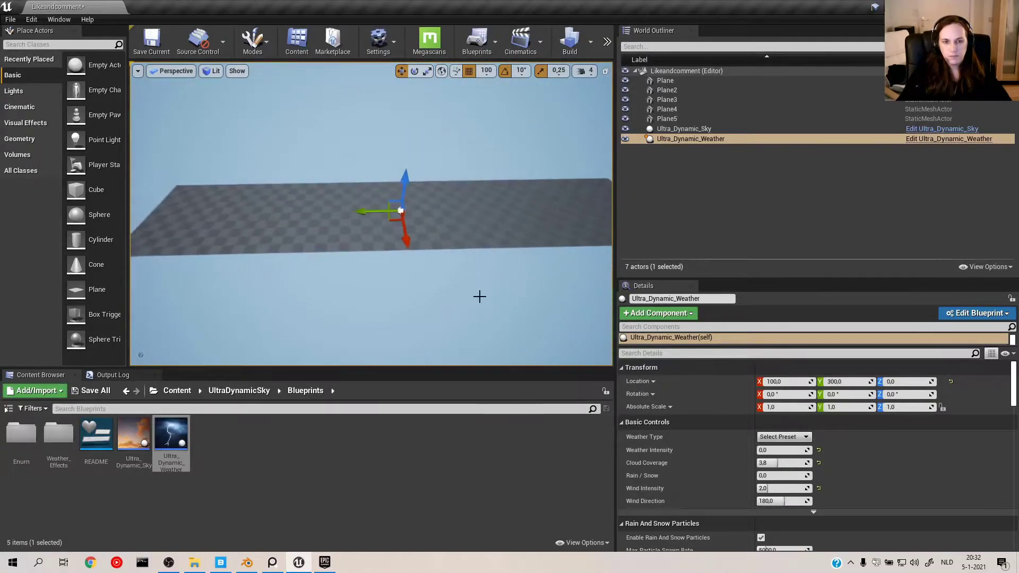
click(177, 391)
Move all five plane actors into a new outliner folder named Floor, and select only the first plane.
click(312, 207)
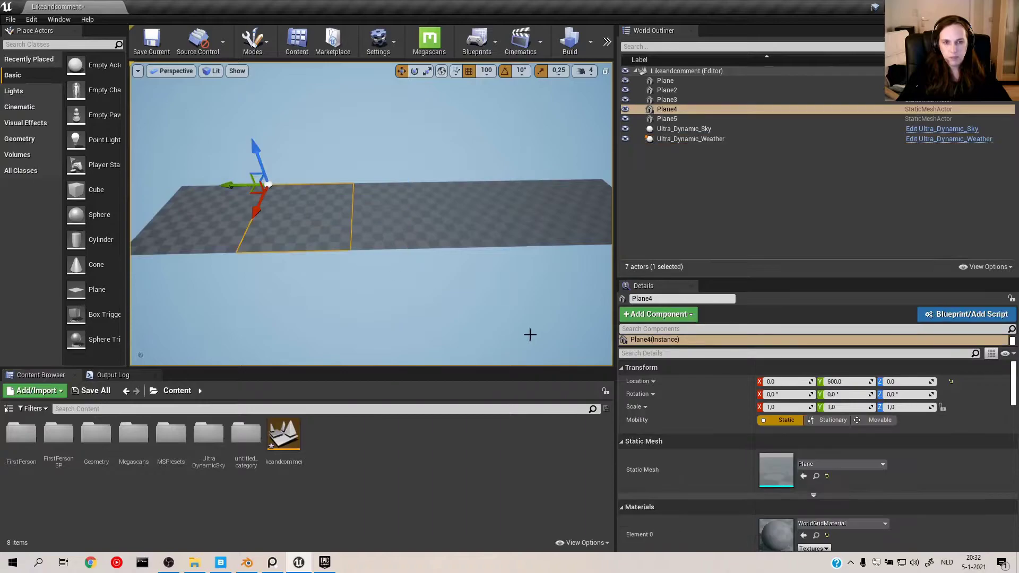
click(677, 119)
shift+click(667, 80)
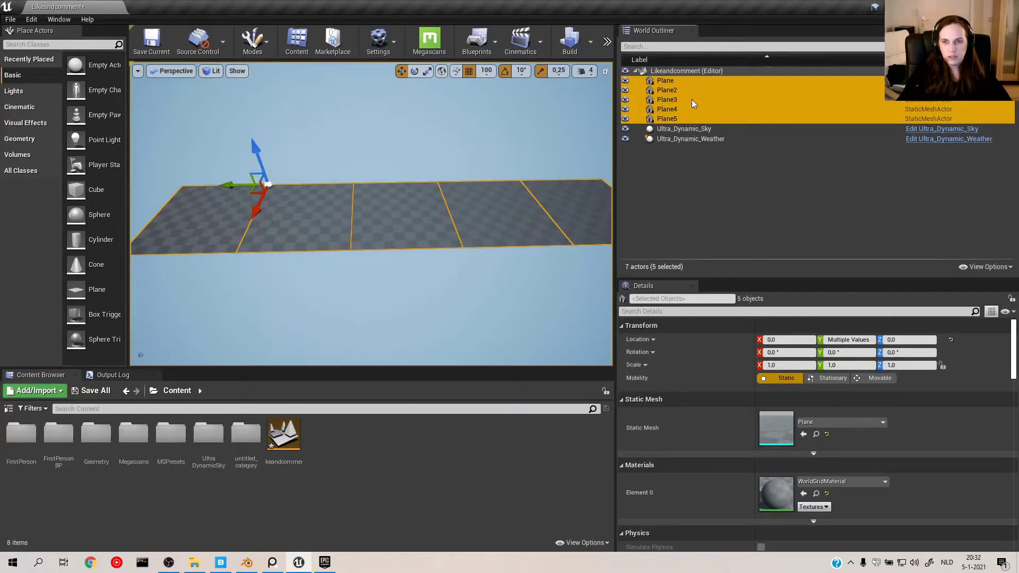
right_click(692, 100)
mouse_move(728, 419)
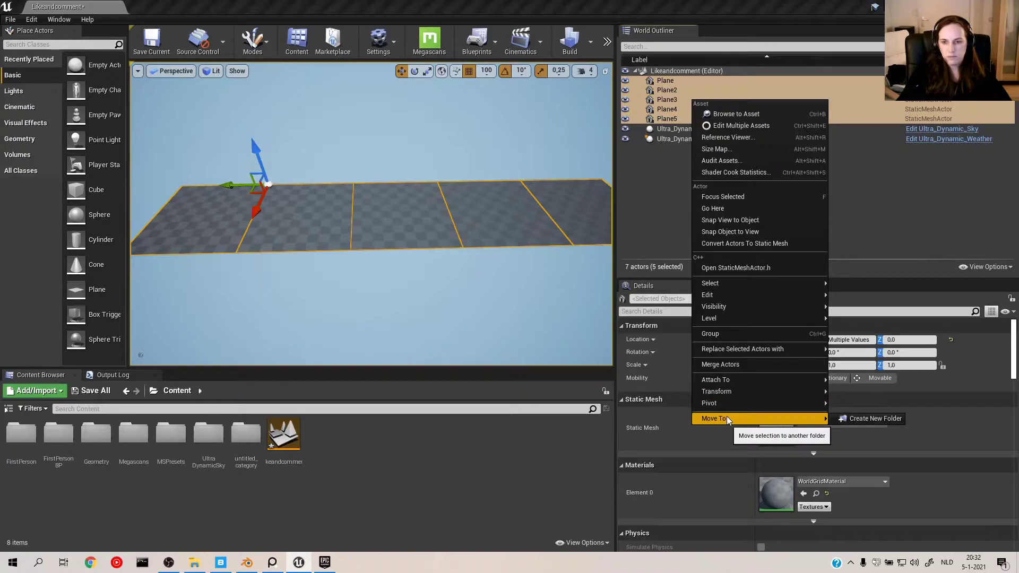
click(862, 419)
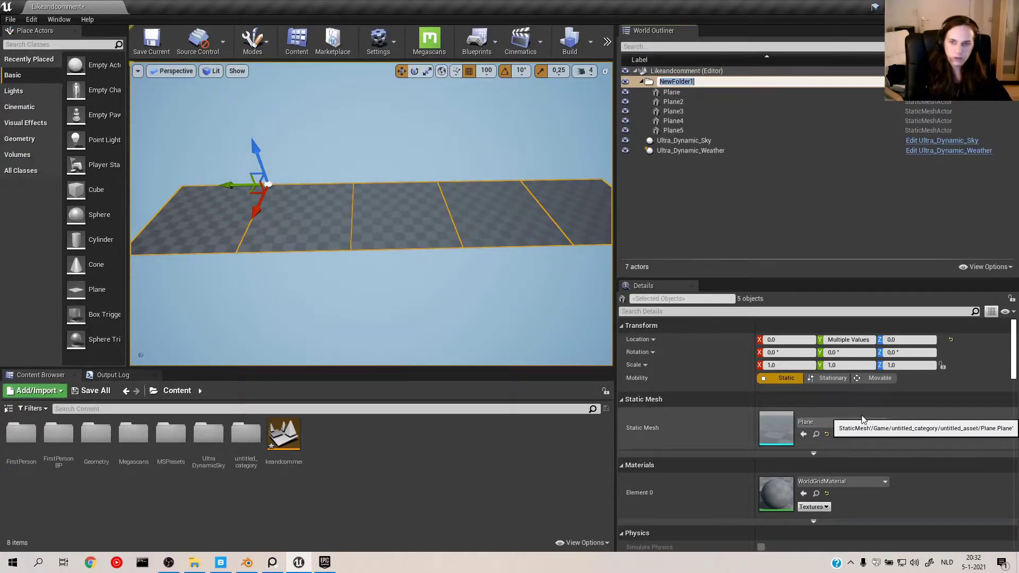
key(Return)
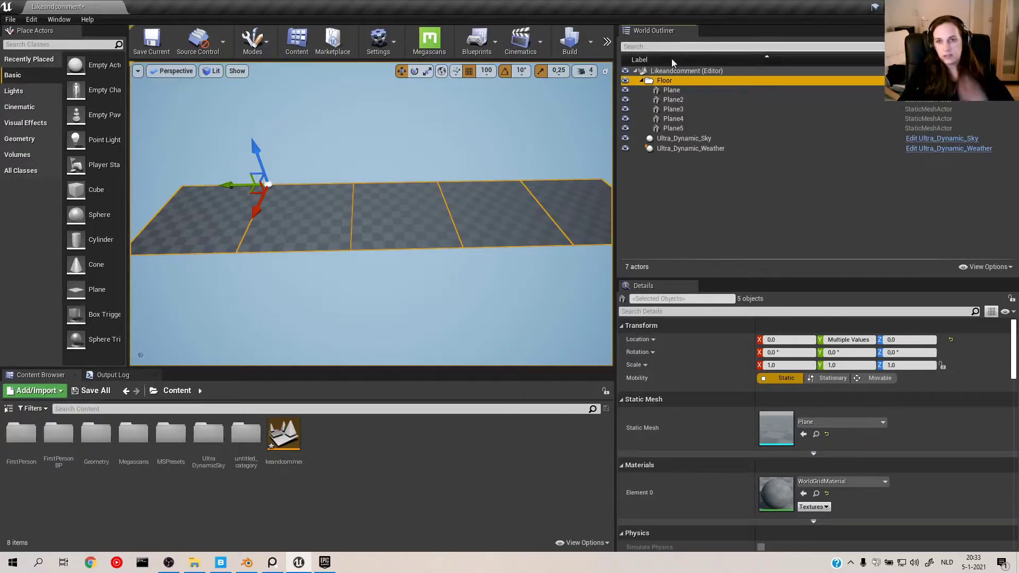
click(686, 91)
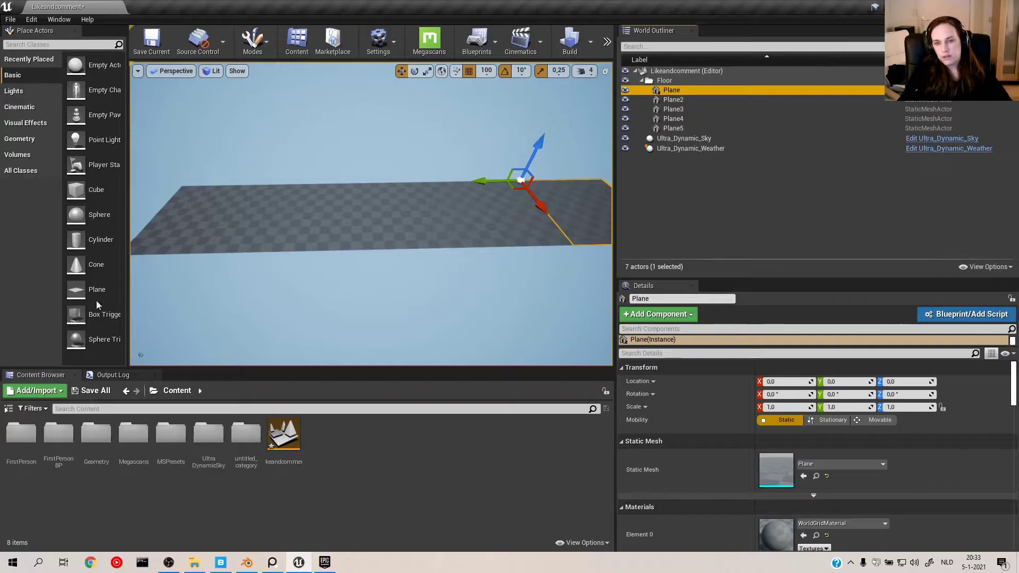
Switch to Quixel Bridge and select the Stone Pavement 2x2 M surface among the local Megascans assets.
key(alt+Tab)
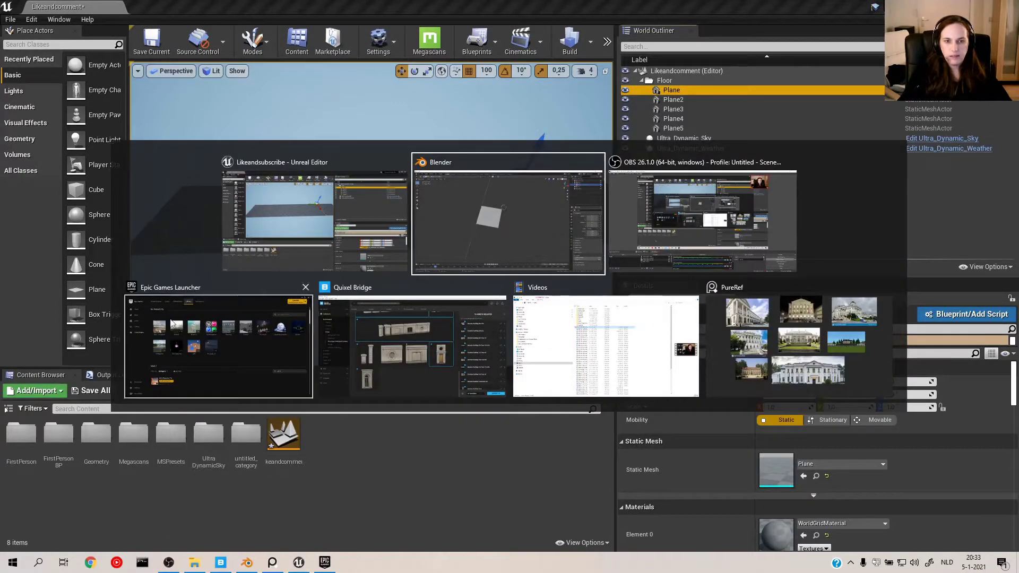
click(400, 329)
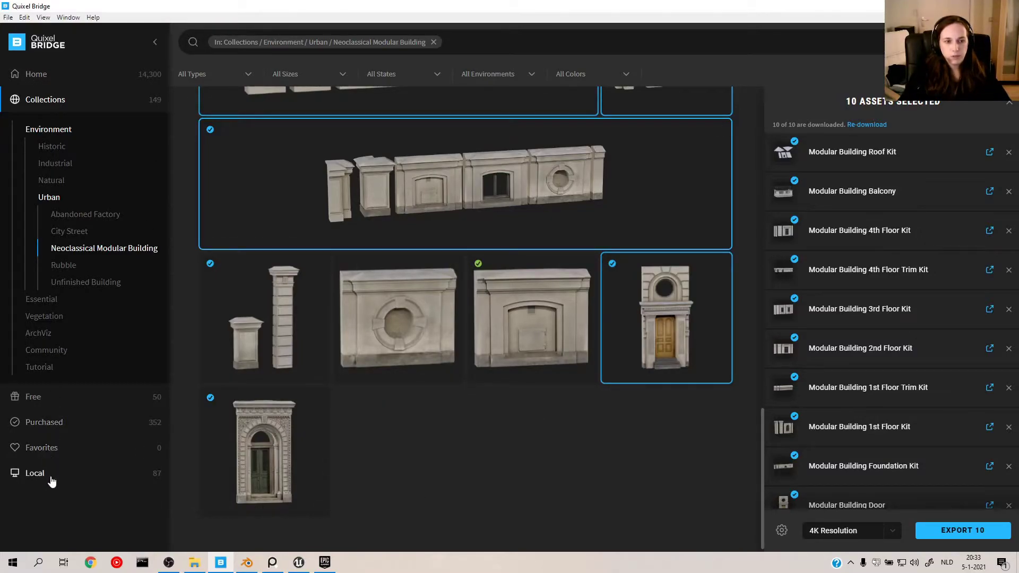
scroll(568, 380, down, 10)
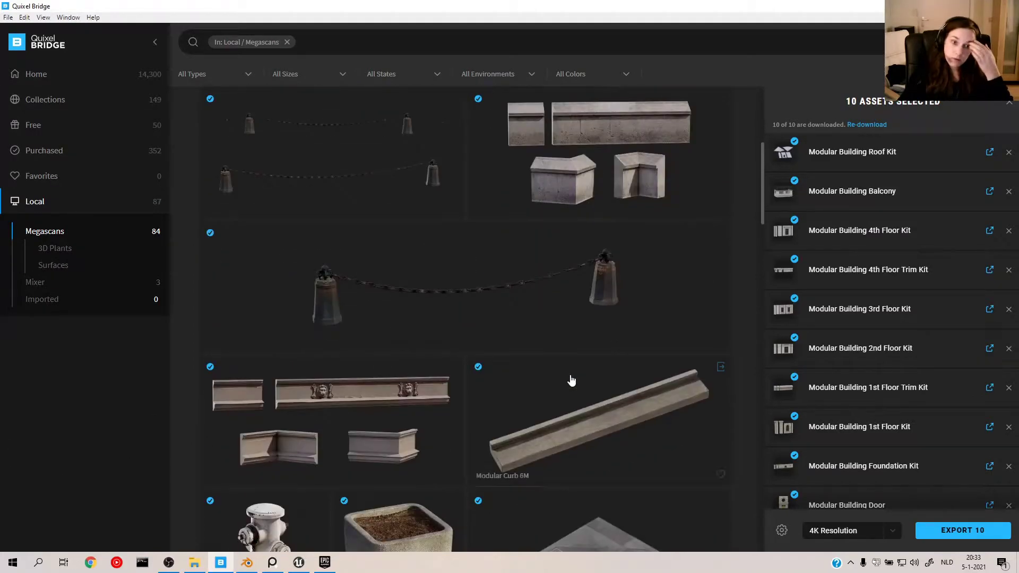
scroll(571, 380, down, 3)
scroll(574, 378, down, 6)
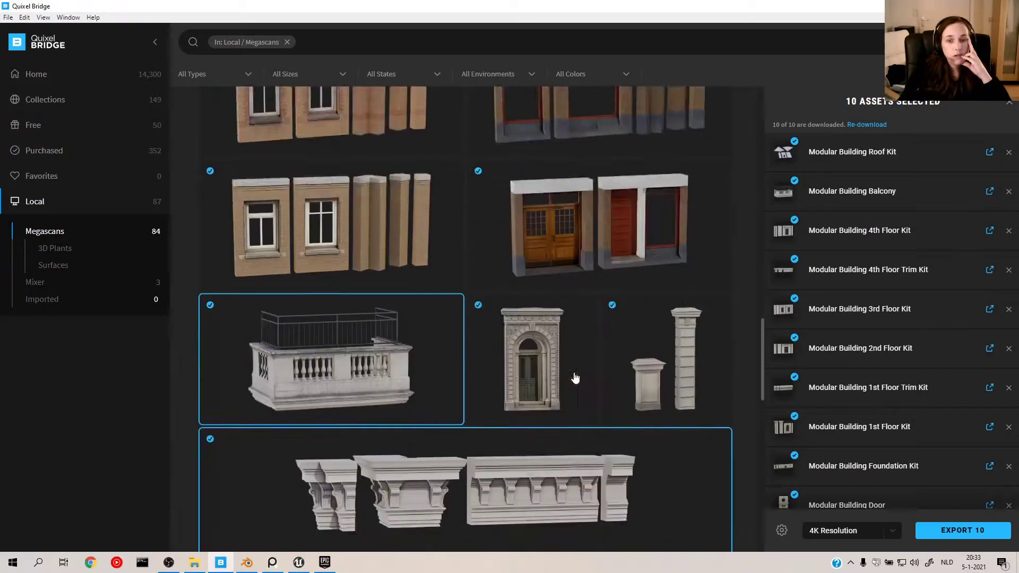
scroll(576, 376, down, 5)
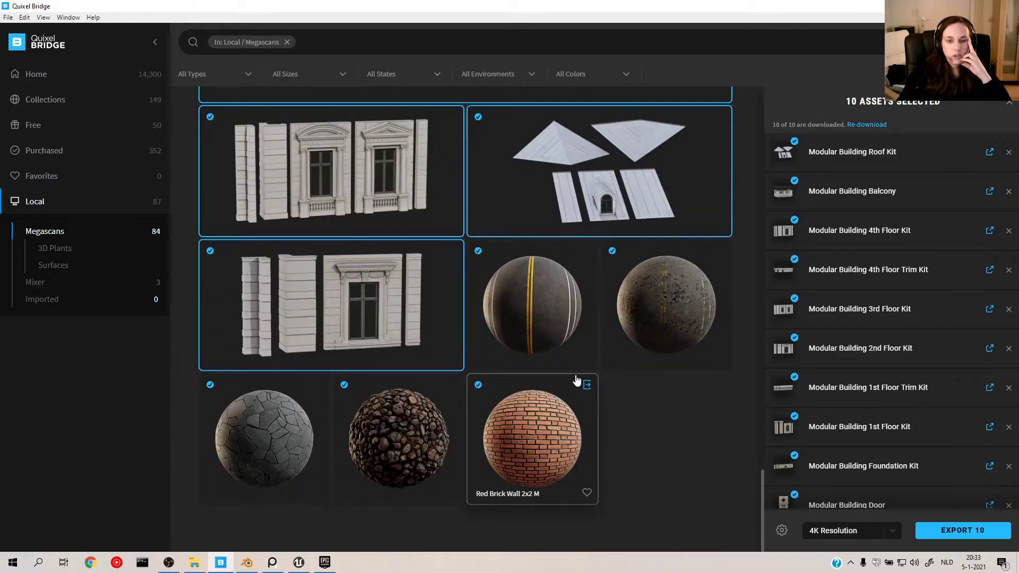
click(245, 426)
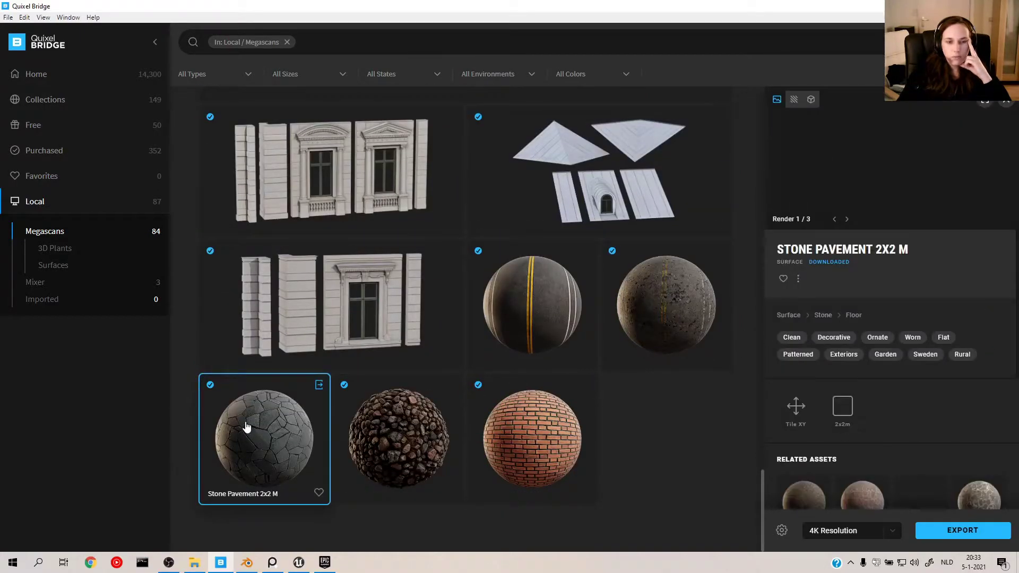
Export the Pebble Ground 2x2 M surface from the local Megascans assets.
scroll(357, 396, up, 2)
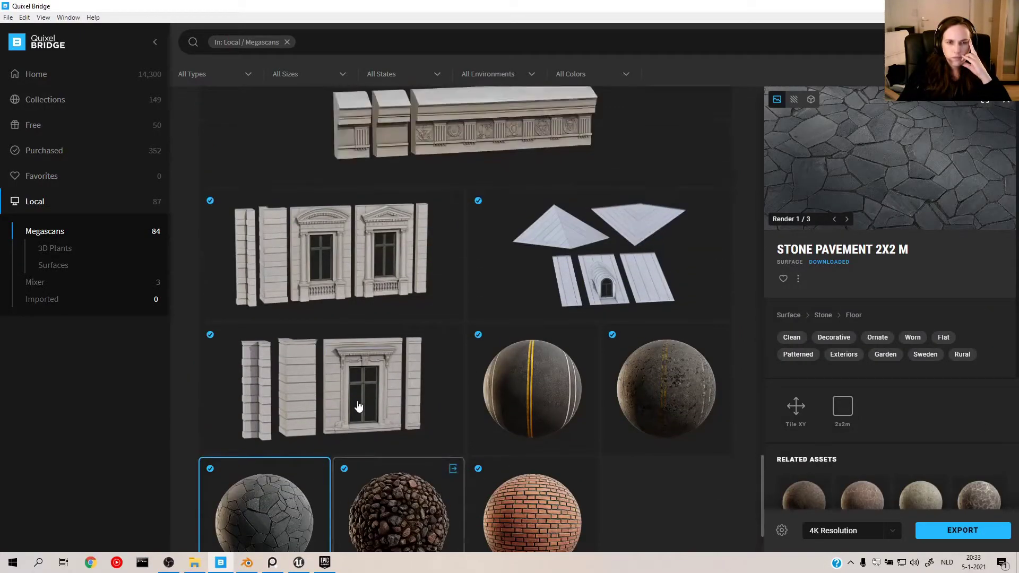
scroll(345, 417, down, 1)
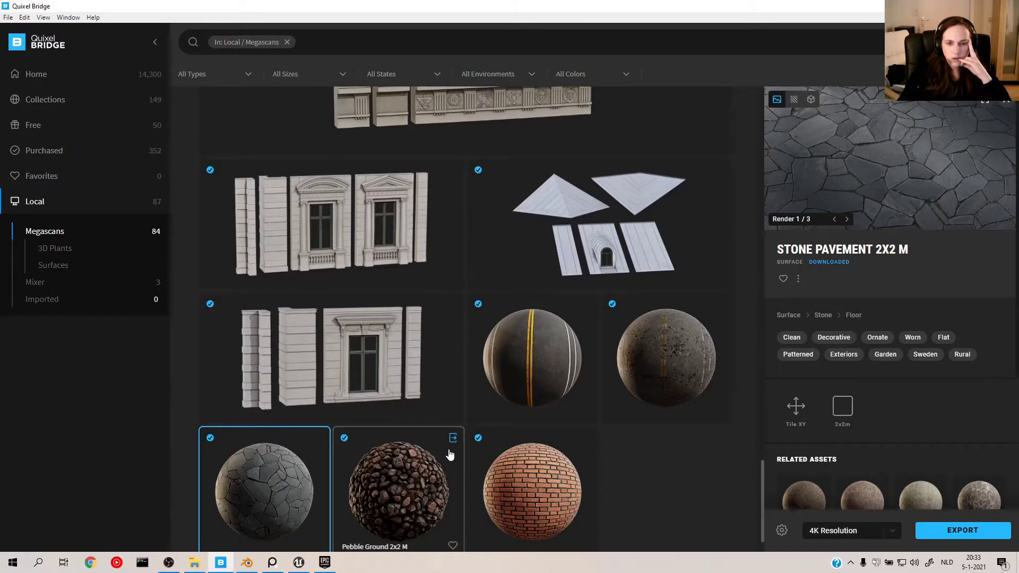
click(452, 440)
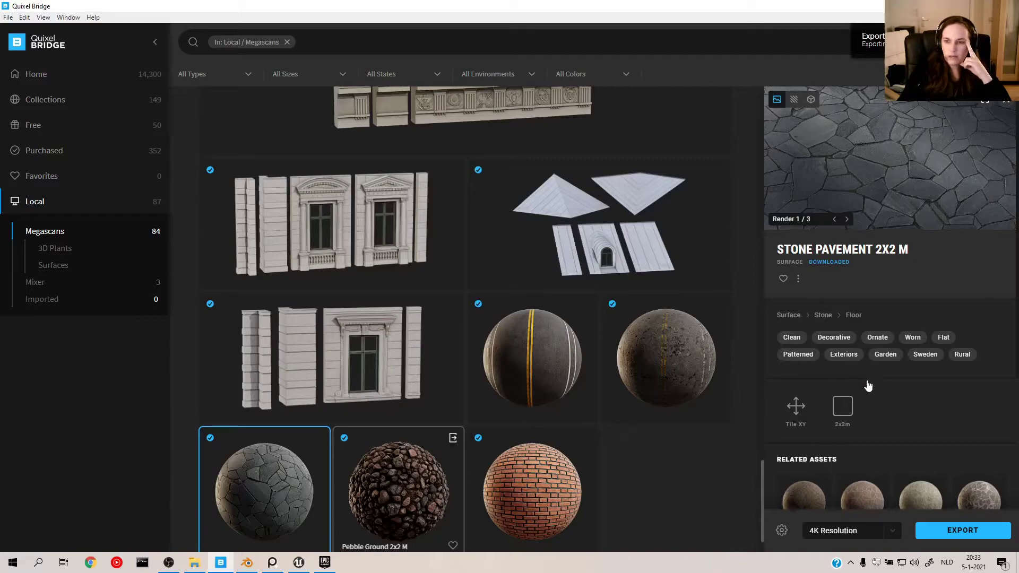
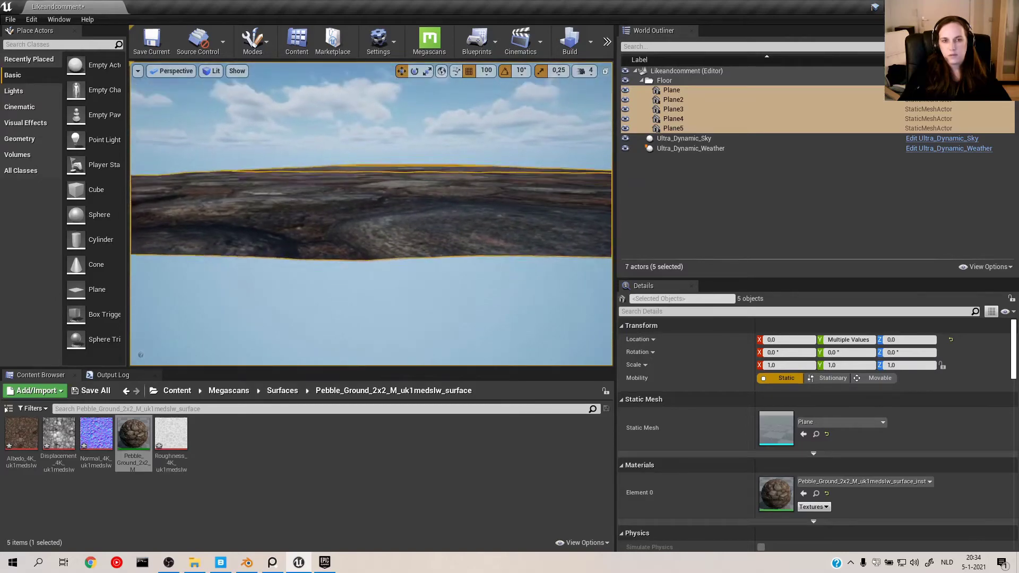
Open the Pebble Ground material instance used by the planes, enable its Displacement Amount override and set it to 12.
click(816, 493)
double_click(134, 438)
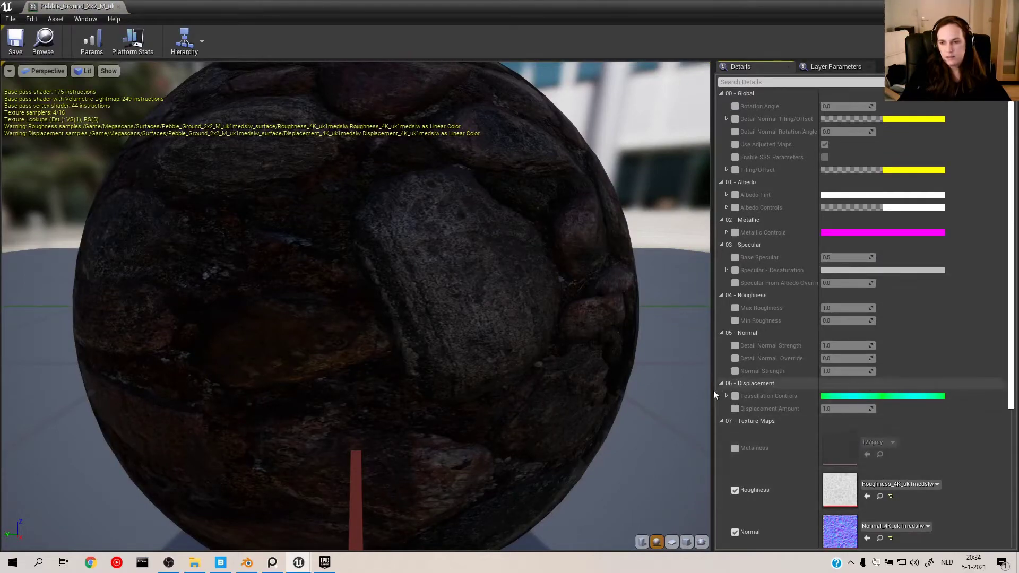
click(735, 408)
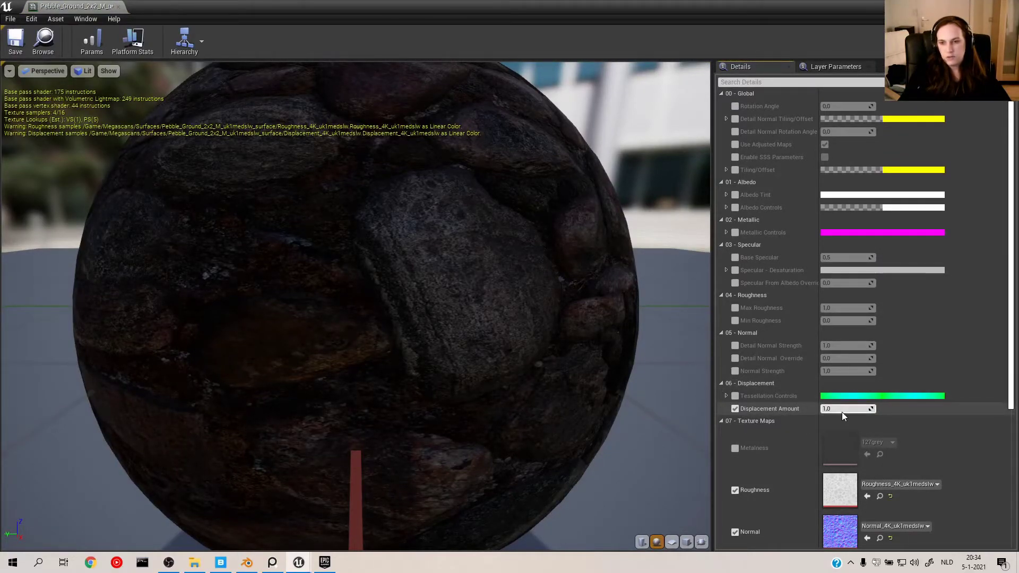
mouse_move(842, 409)
mouse_down()
mouse_move(935, 409)
mouse_move(835, 411)
mouse_up()
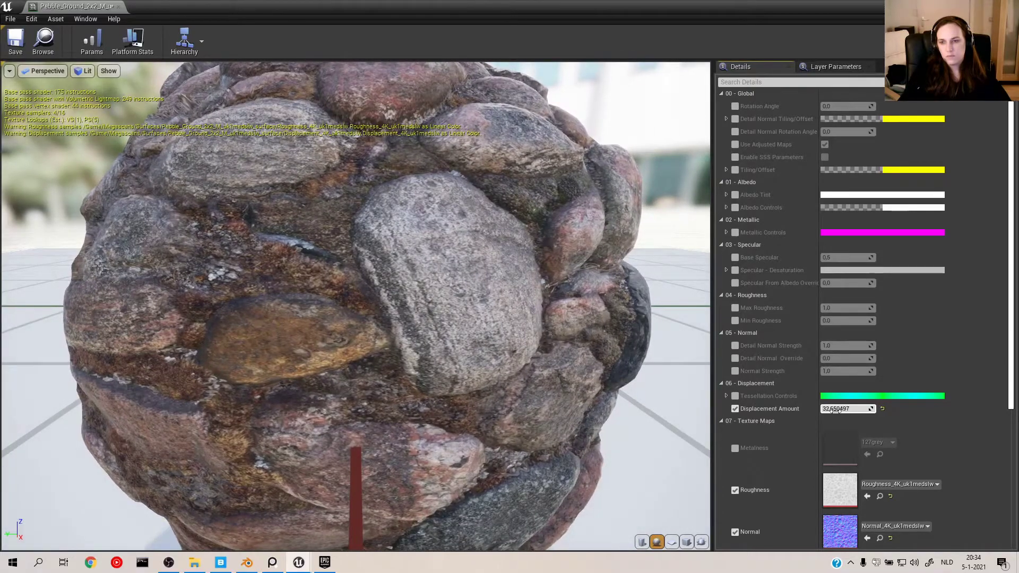
text(12)
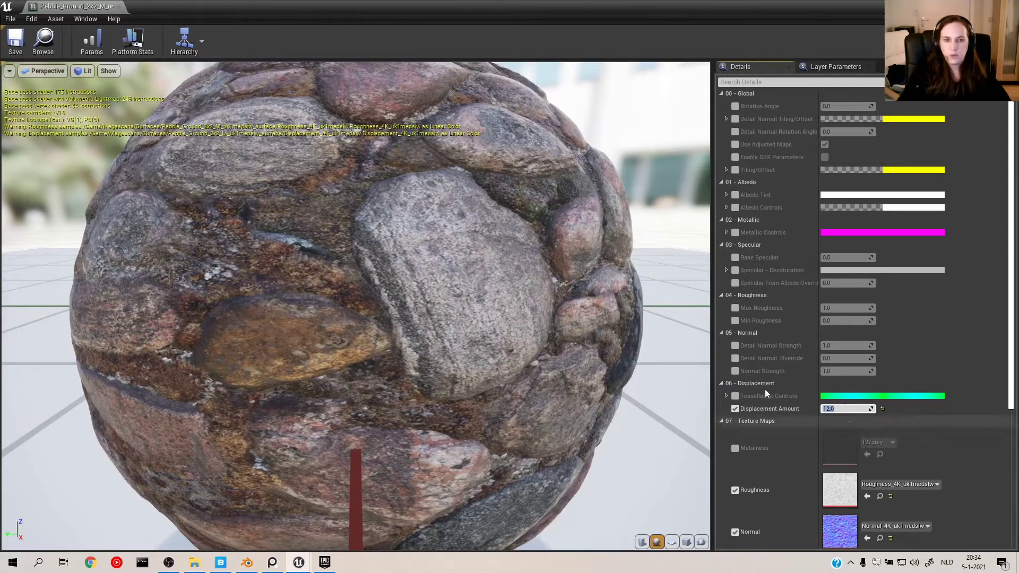
key(Return)
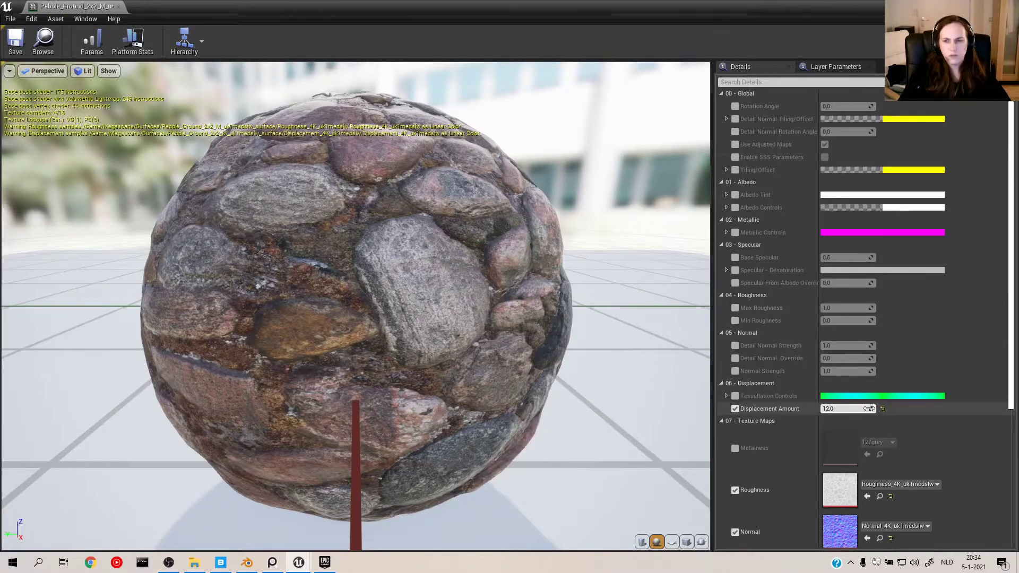
Set the Pebble Ground Displacement Amount to 14 and inspect the relief on the preview sphere and the floor planes.
key(Return)
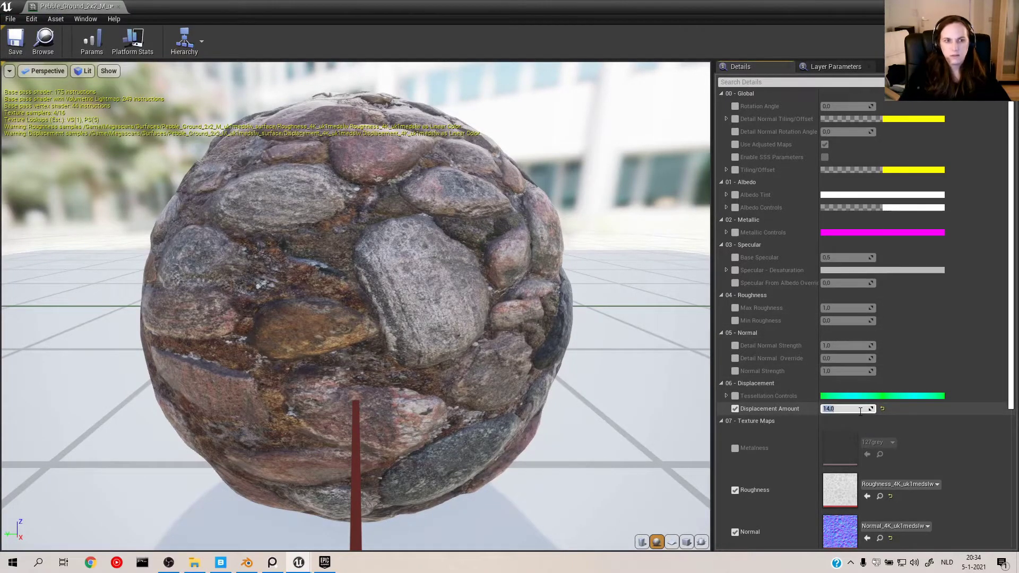
scroll(824, 395, up, 1)
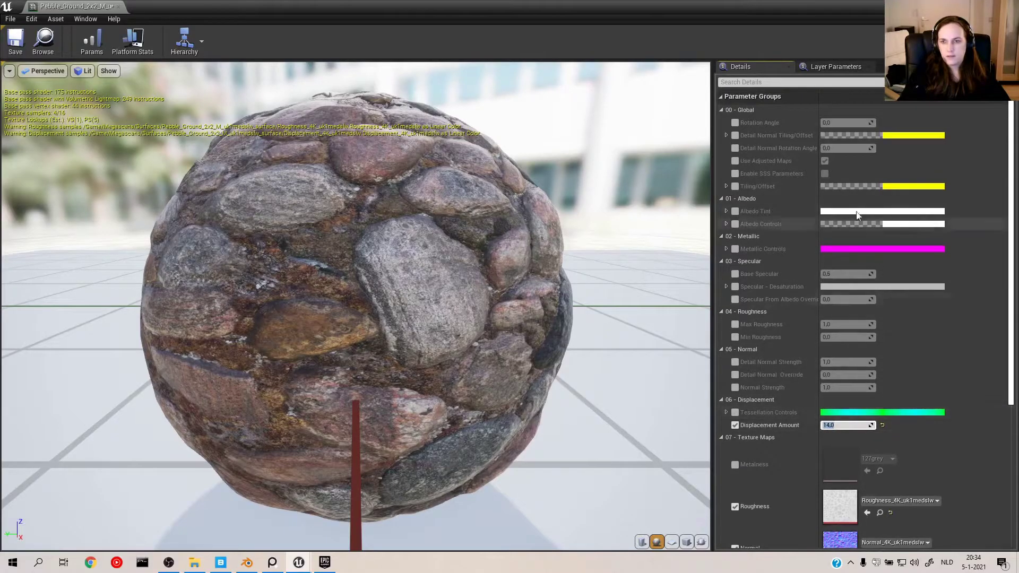
drag(455, 151, 637, 123)
drag(345, 158, 268, 170)
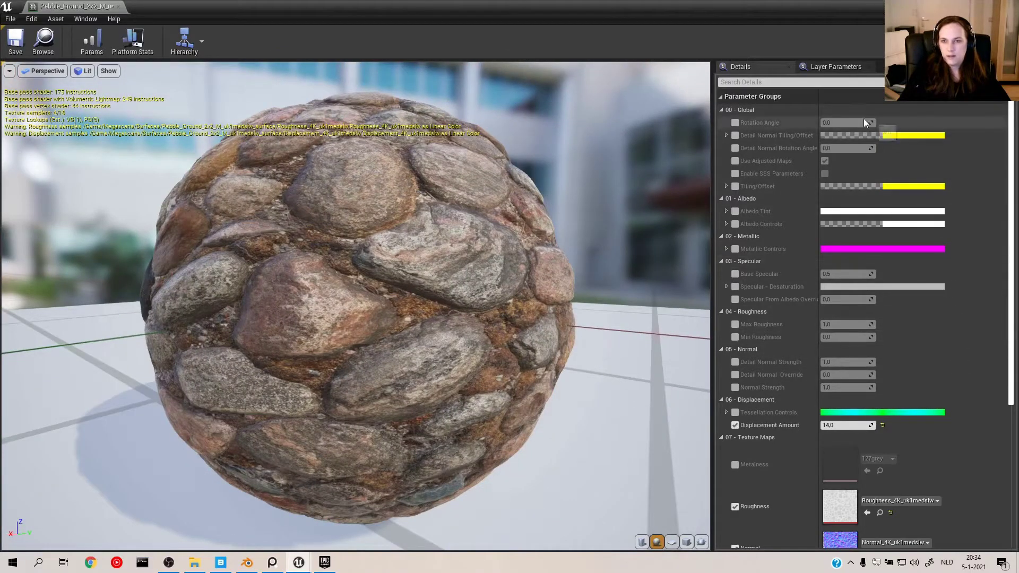
drag(691, 7, 0, 21)
right_drag(285, 208, 133, 281)
key(w)
key(s)
key(w)
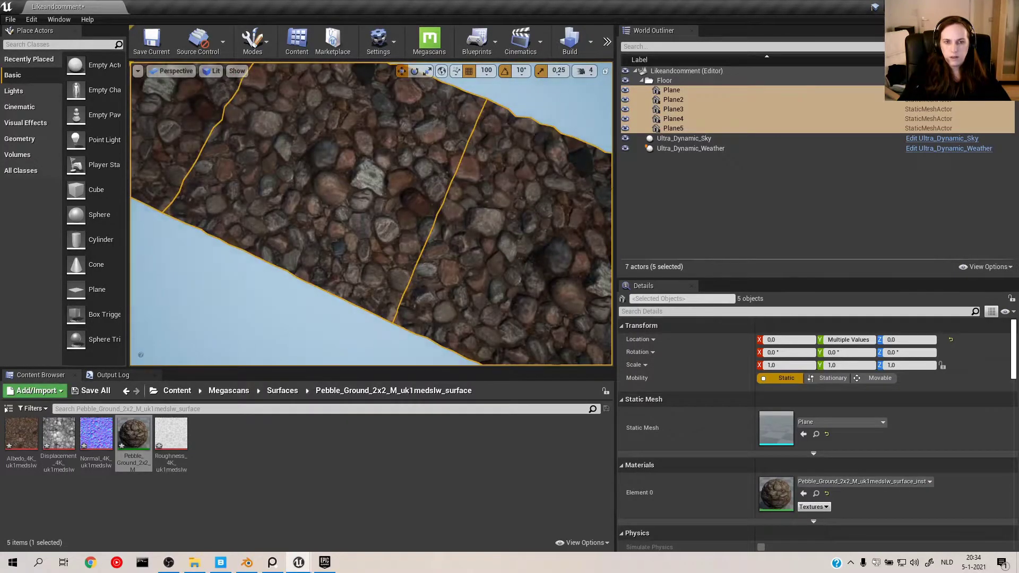
right_drag(371, 239, 372, 181)
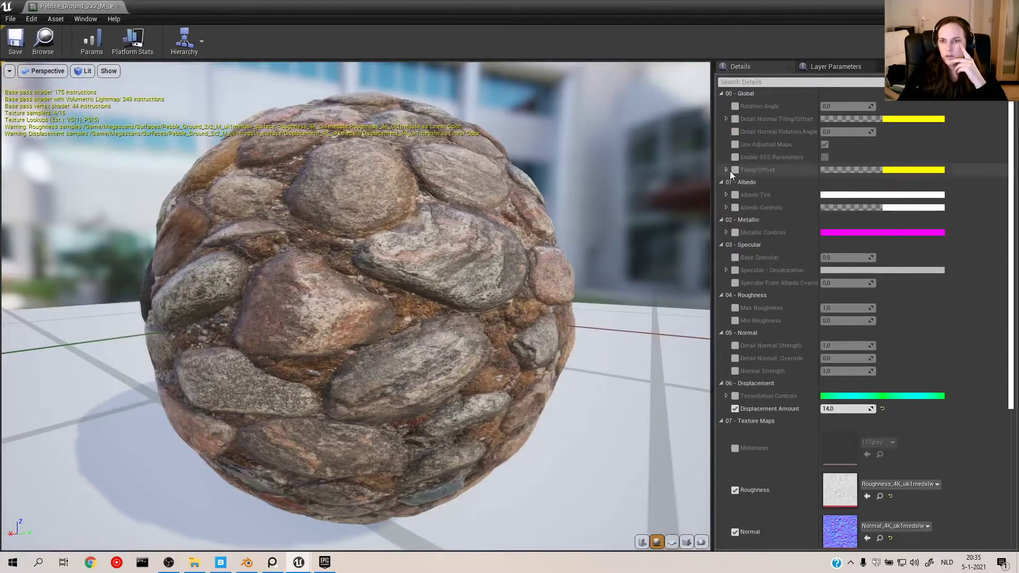
Enable the Tiling/Offset override of the Pebble Ground material, set Tiling X and Tiling Y to 4, and check the floor.
click(725, 171)
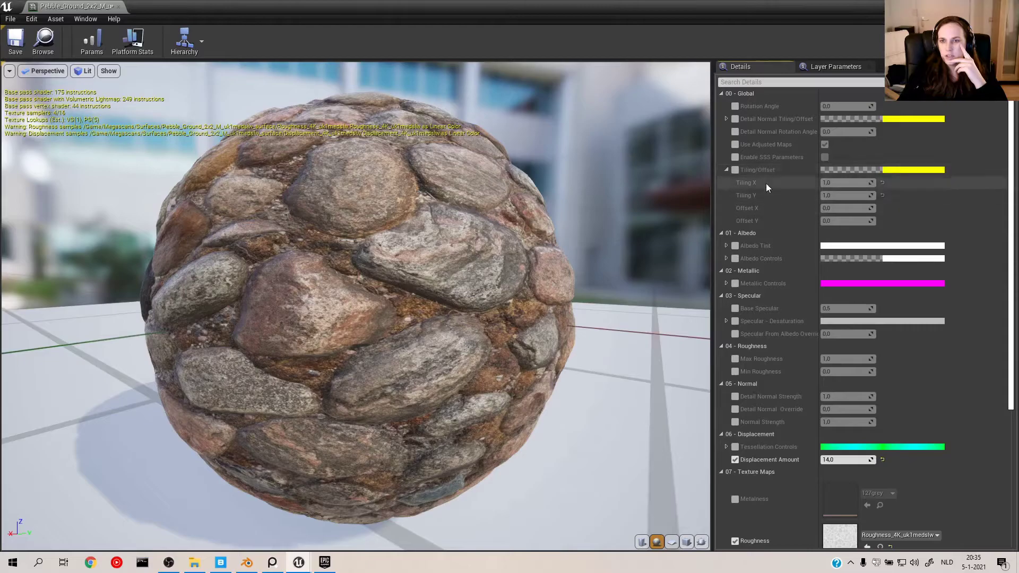
click(735, 170)
drag(844, 183, 855, 183)
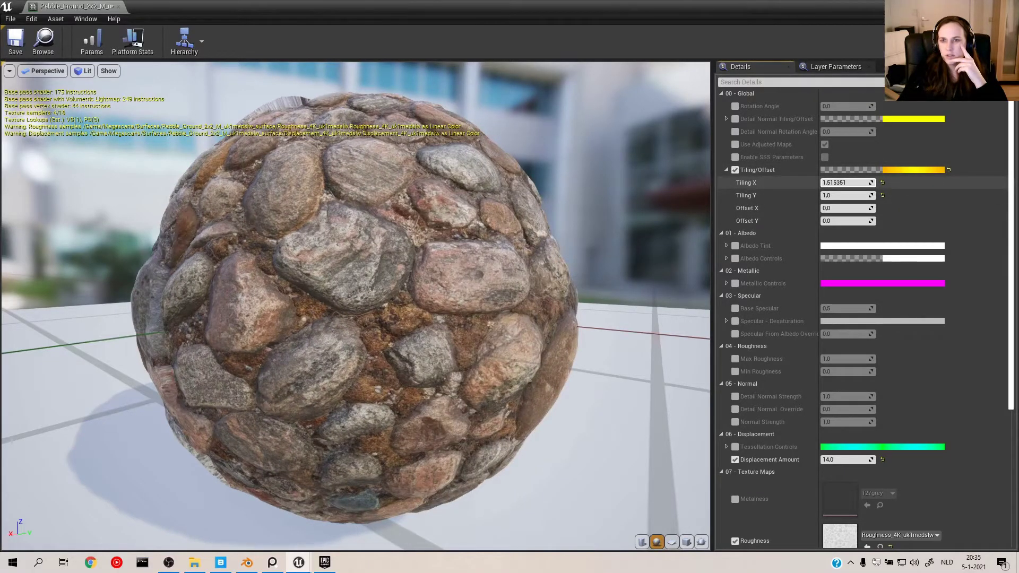
text(4)
key(Tab)
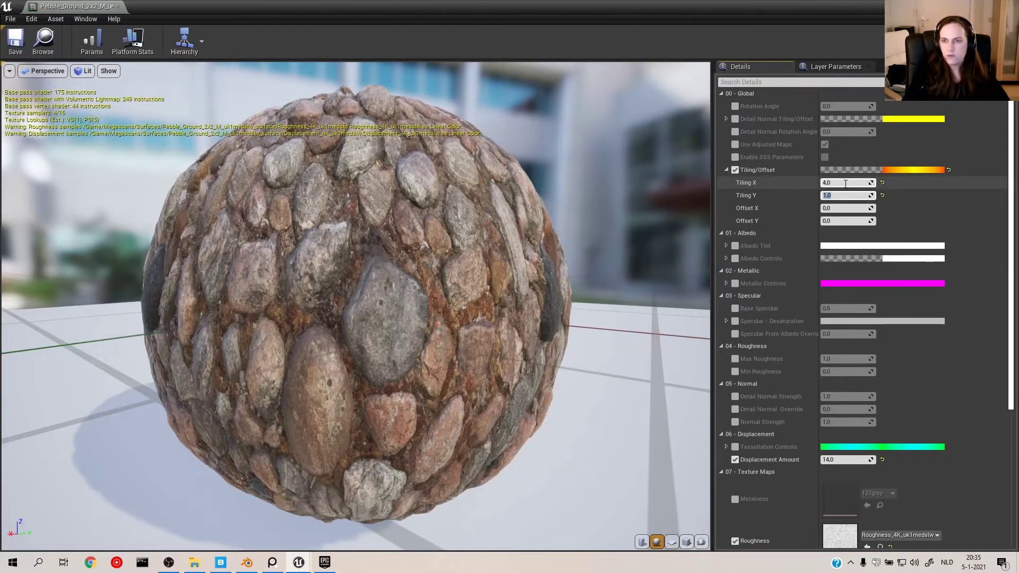
text(4)
key(Tab)
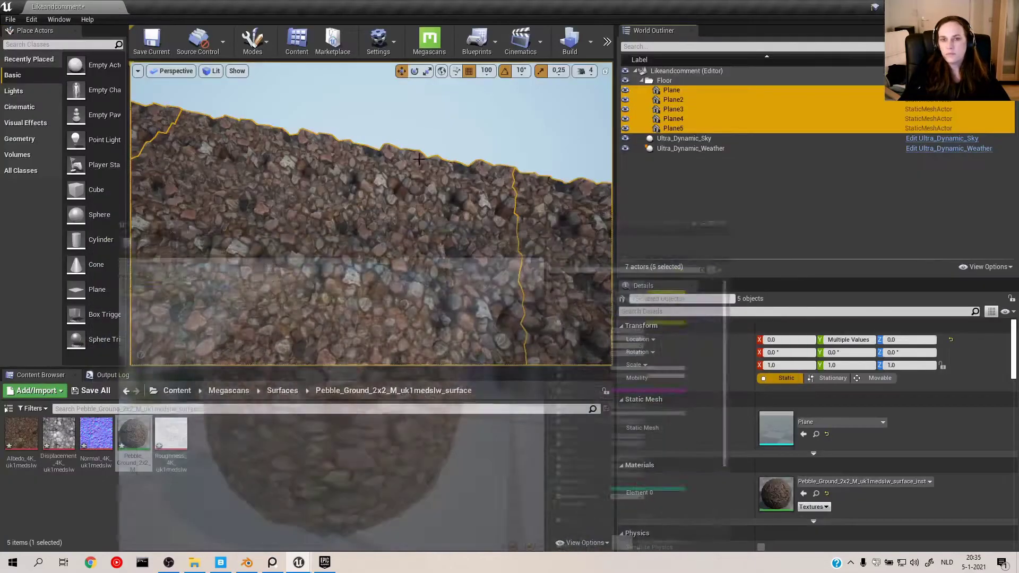
mouse_move(372, 212)
right_down()
mouse_move(373, 313)
mouse_move(372, 213)
right_up()
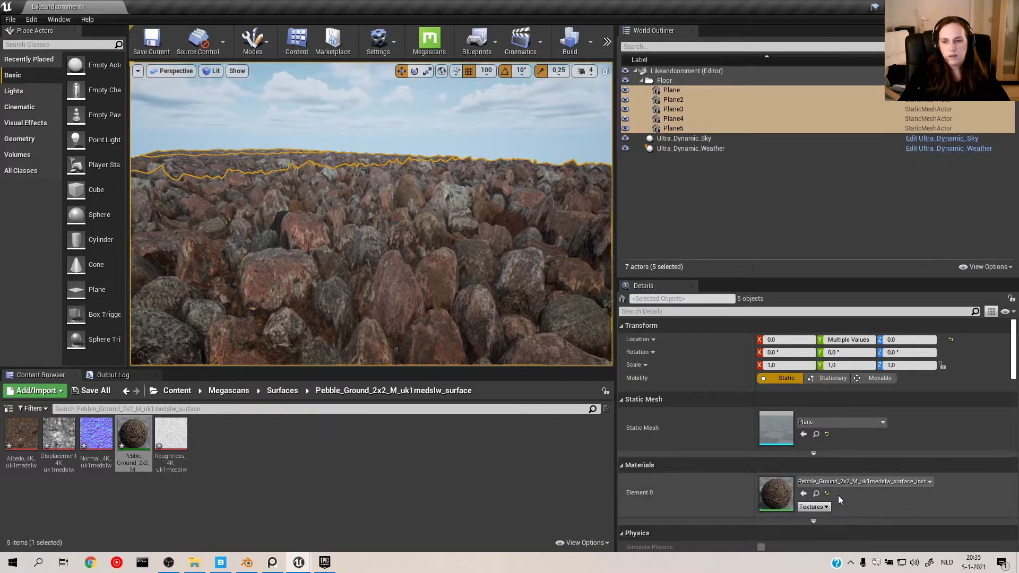
Reopen the Pebble Ground material instance from the planes, set its Displacement Amount to 3,14 and save it.
click(816, 495)
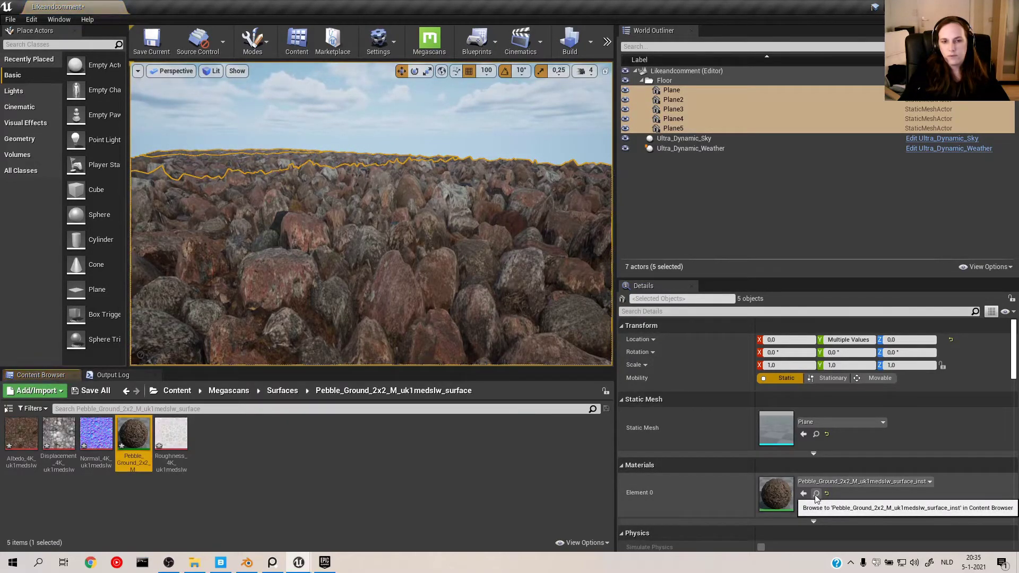
double_click(134, 433)
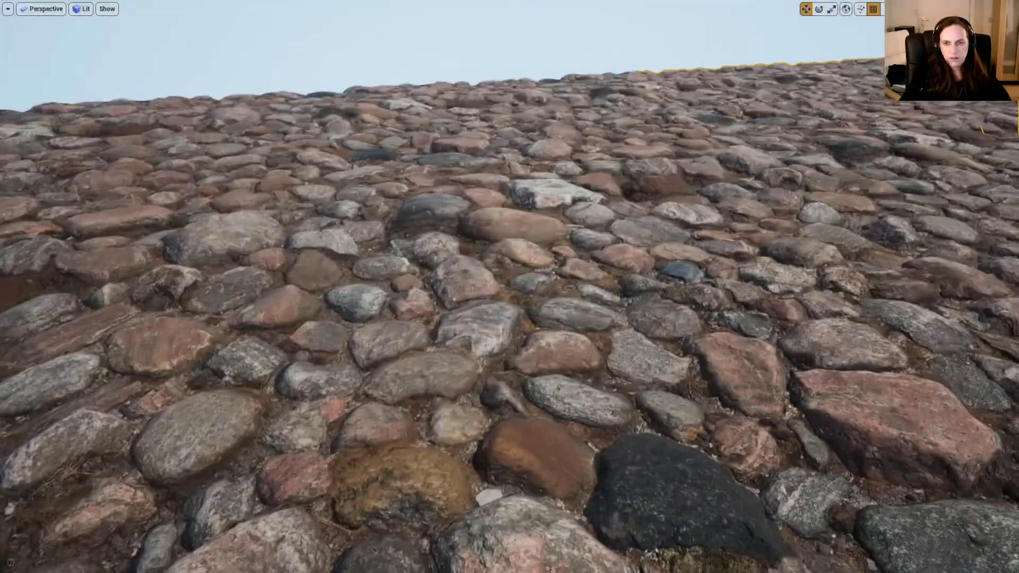
right_drag(509, 287, 610, 280)
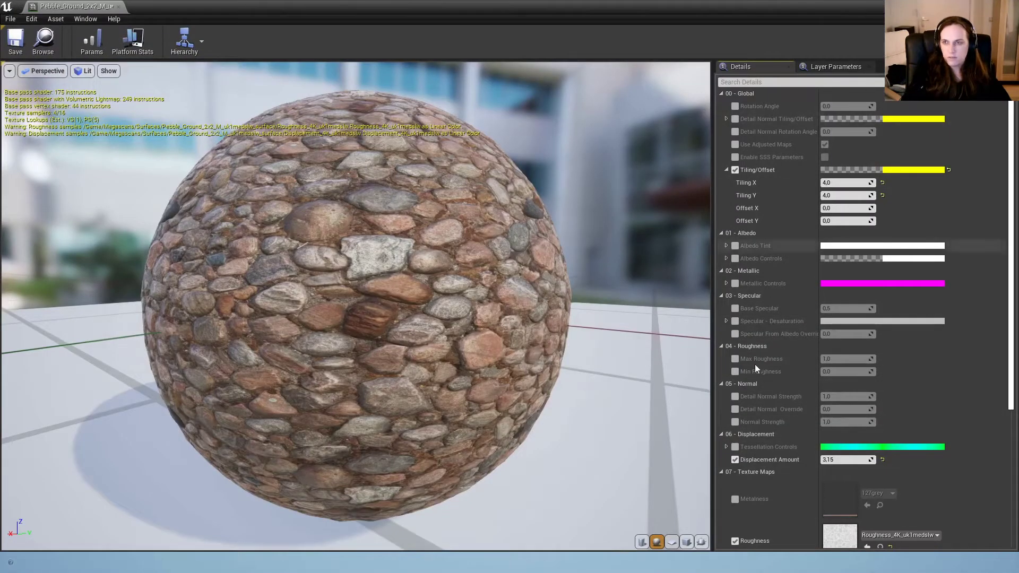
click(849, 460)
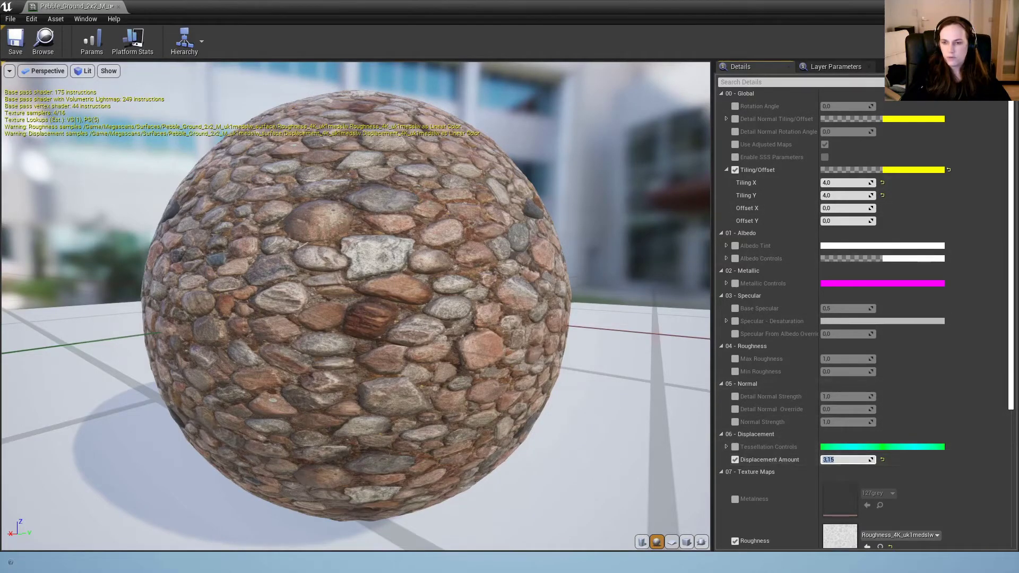
text(3,14)
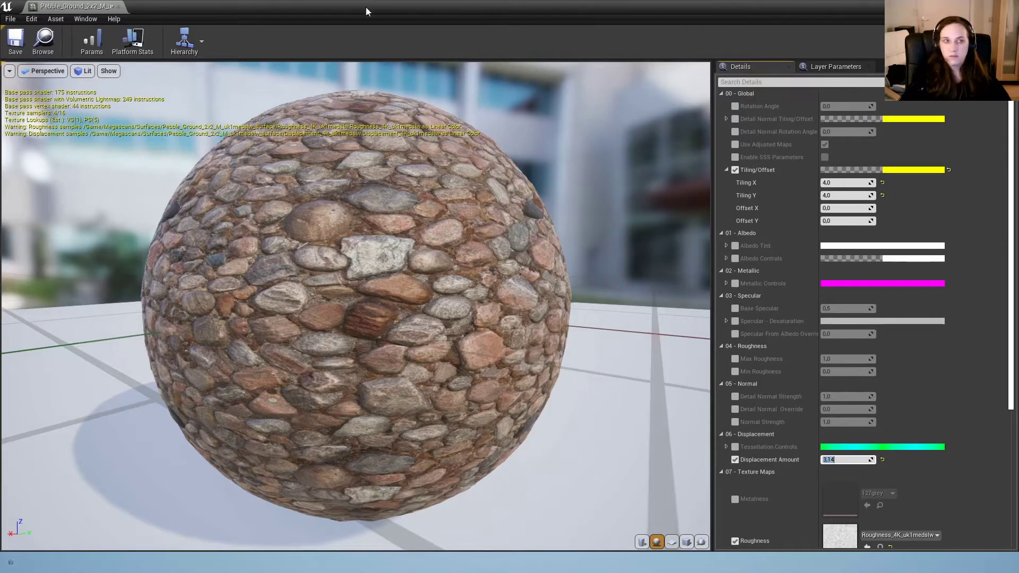
click(20, 37)
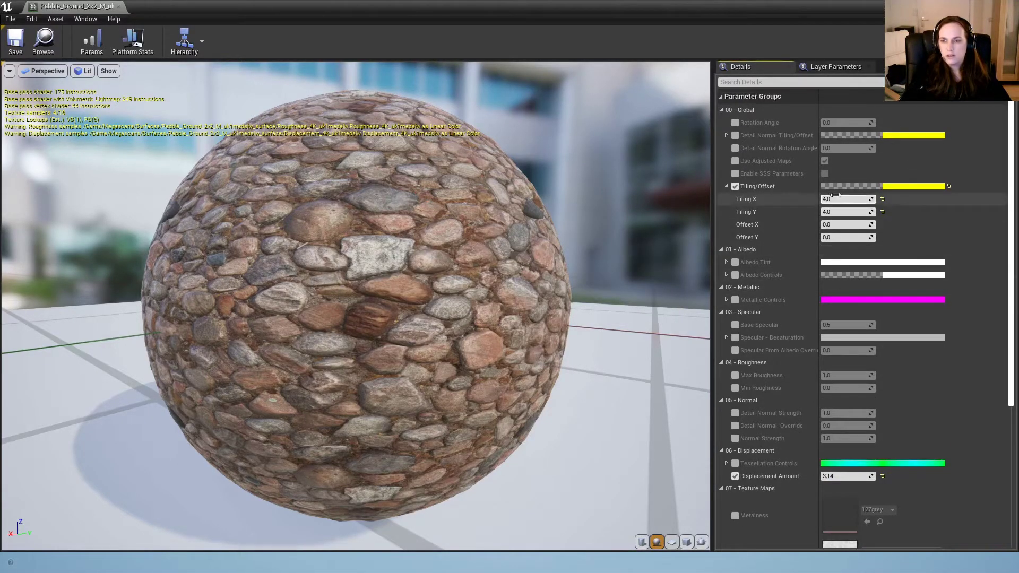
Set Tiling X and Tiling Y of the Pebble Ground material to 2, save it, and inspect the floor in the level viewport.
text(2)
key(Tab)
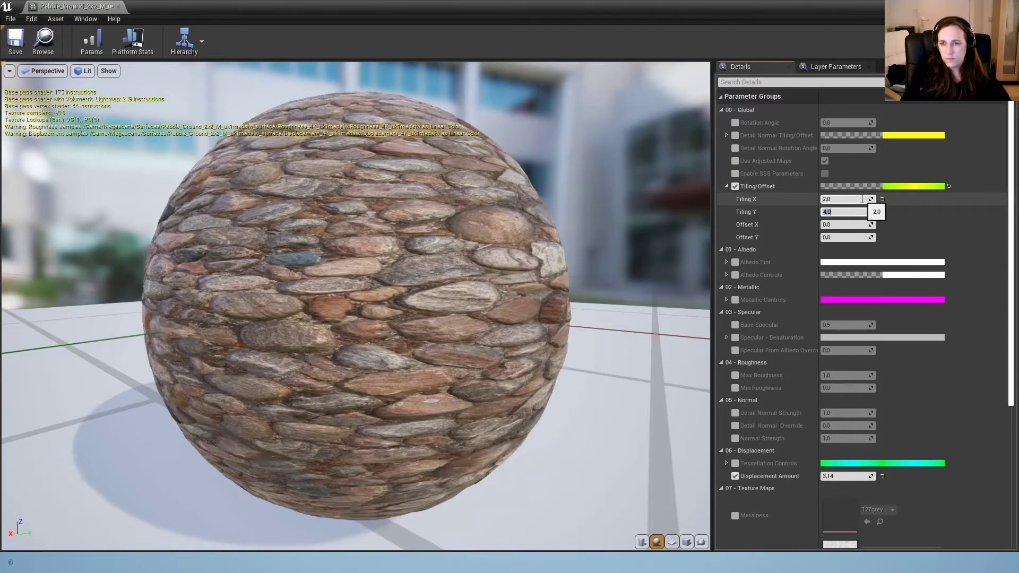
text(2)
key(Tab)
click(7, 39)
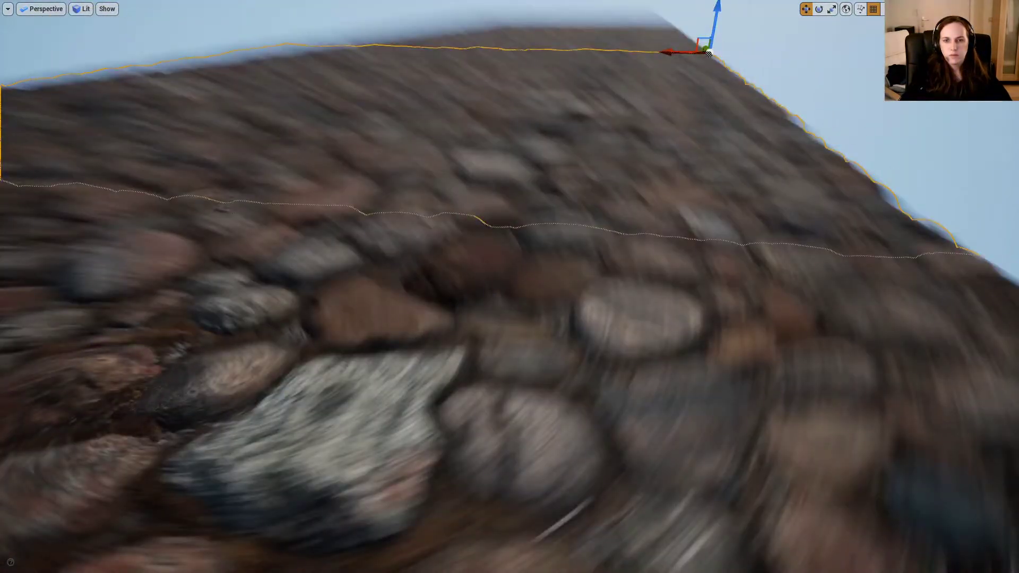
right_drag(510, 287, 637, 284)
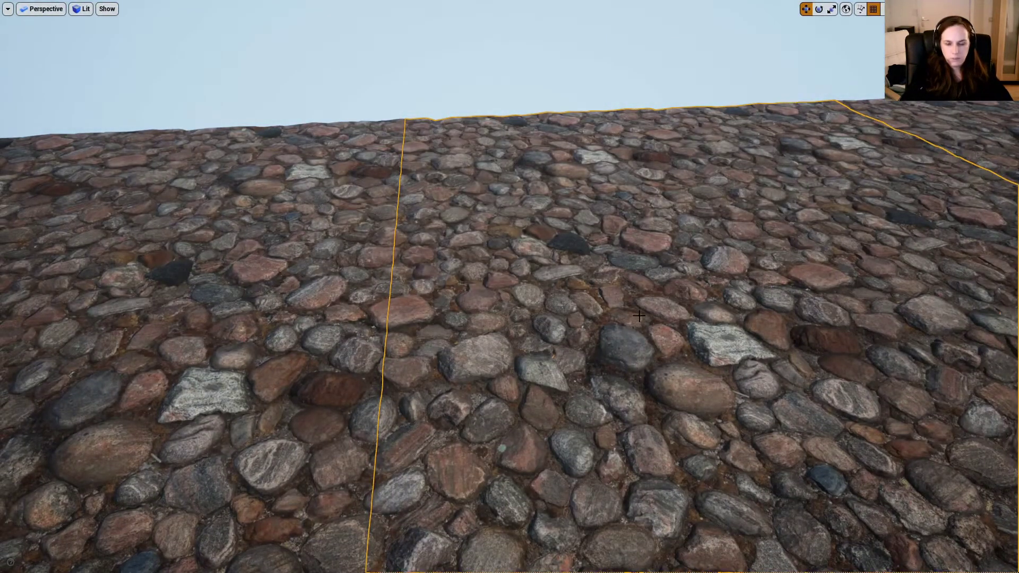
key(F11)
key(F11)
key(F11)
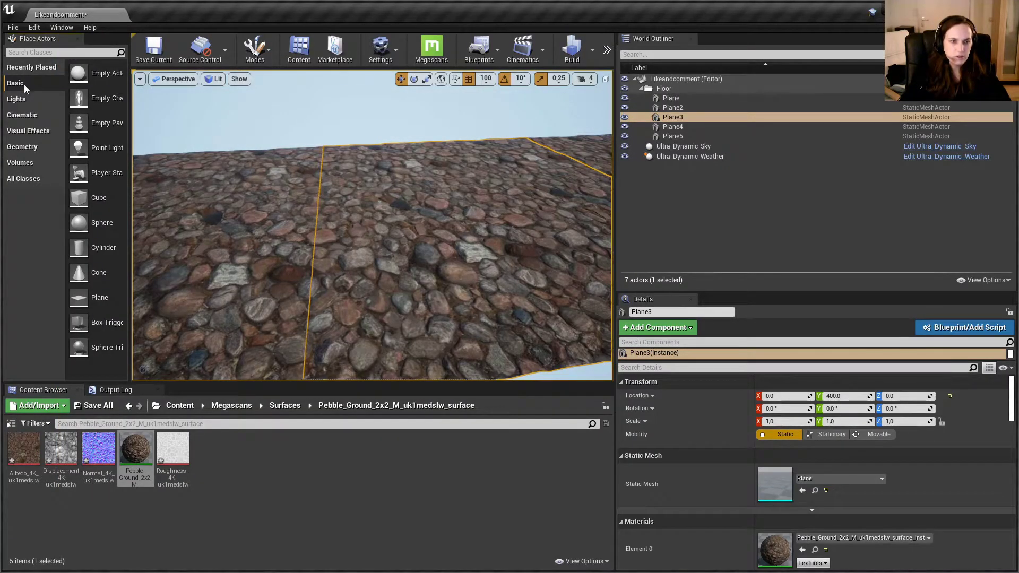
Search the root Content folder for "man" and select the SK_Mannequin_Arms skeleton asset.
click(180, 407)
click(180, 423)
text(m,an)
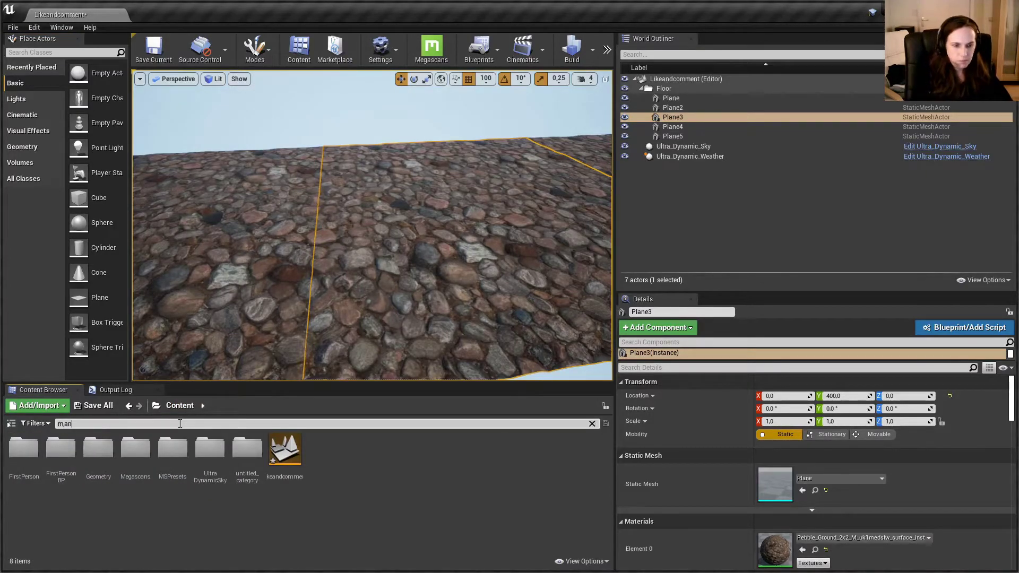
key(BackSpace)
key(BackSpace)
key(BackSpace)
text(an)
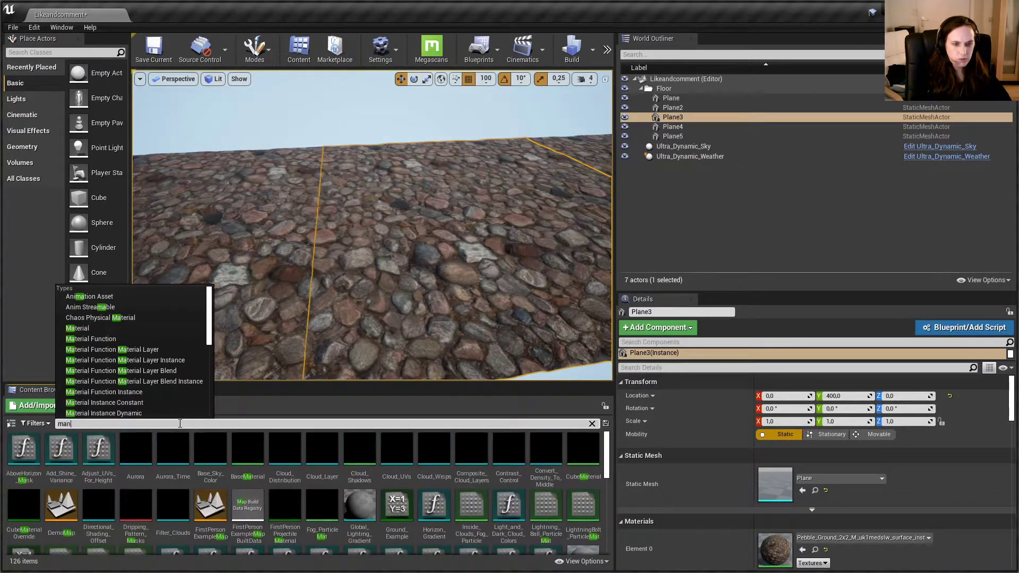
key(Return)
click(135, 449)
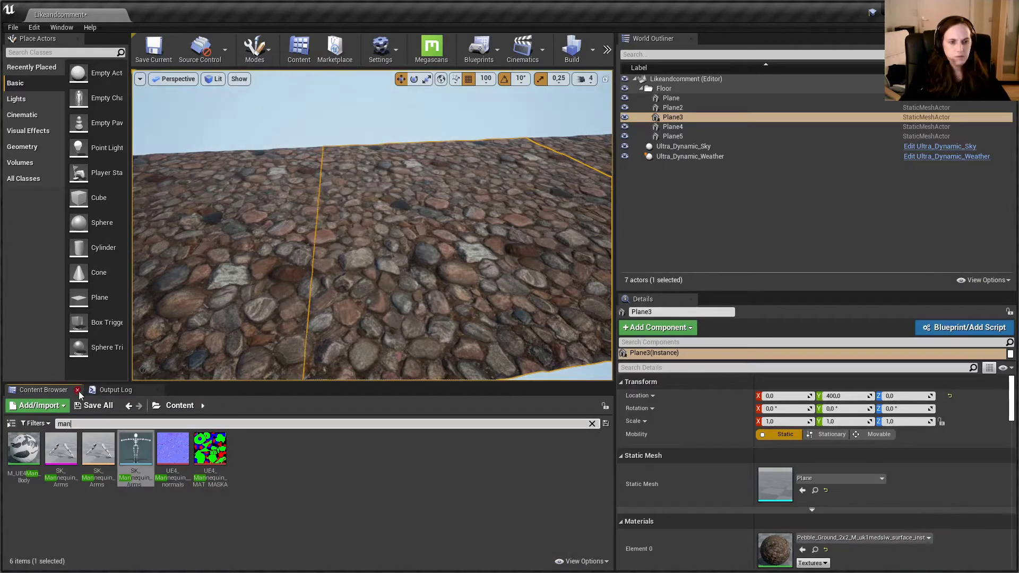
Add the Third Person blueprint feature pack to the project and close the Add Content window.
click(40, 405)
click(69, 65)
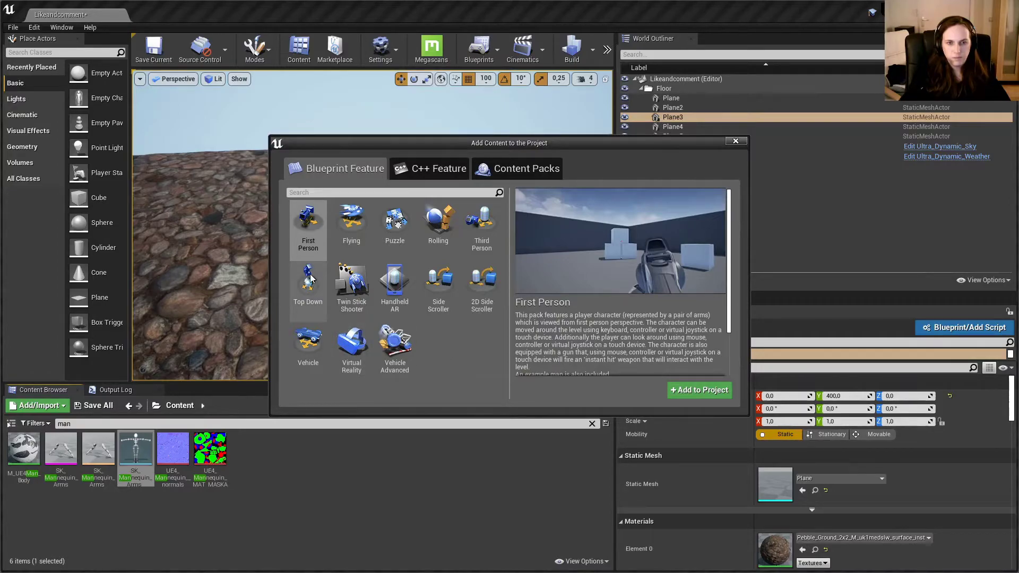
click(482, 228)
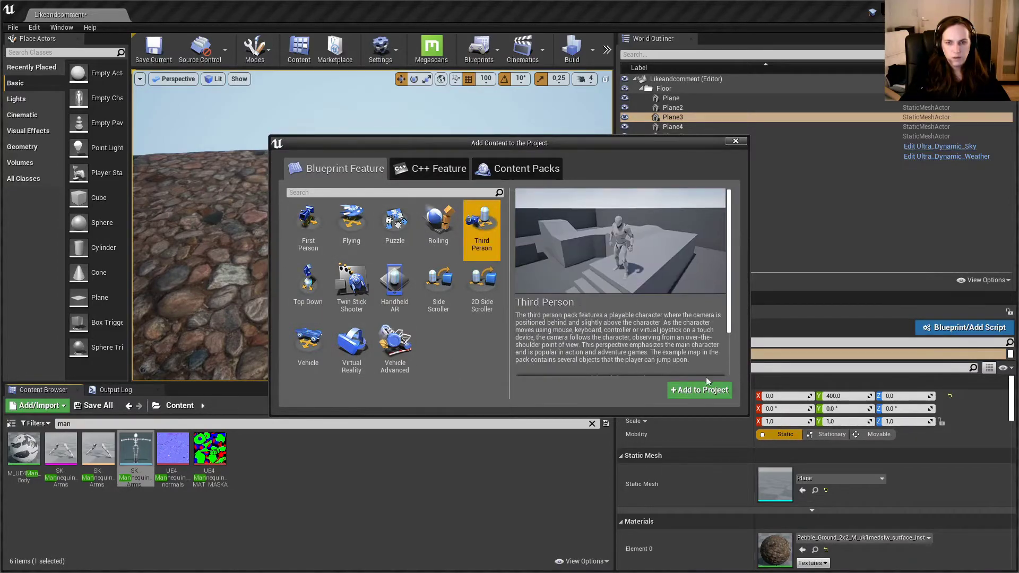
click(689, 391)
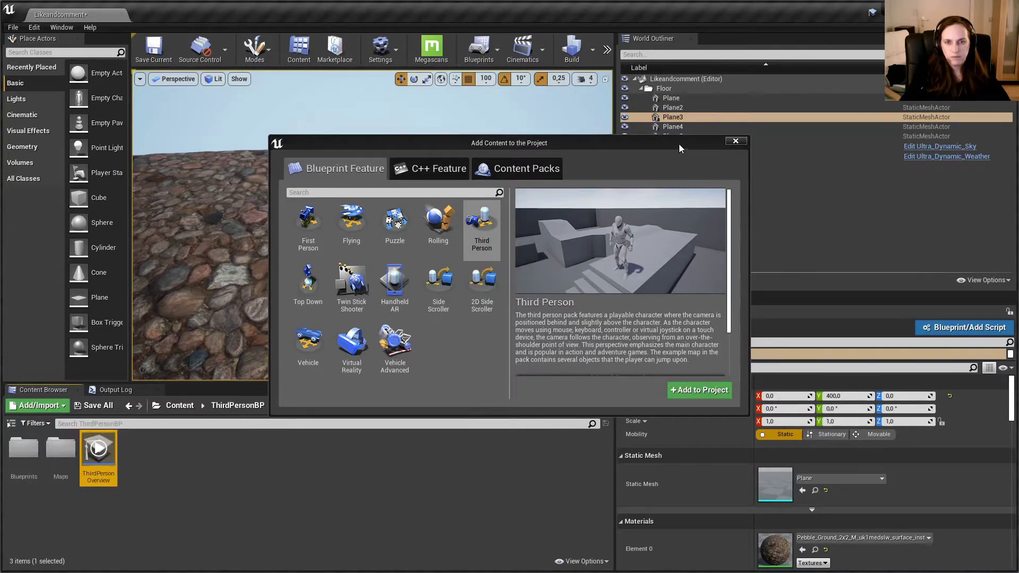
click(742, 142)
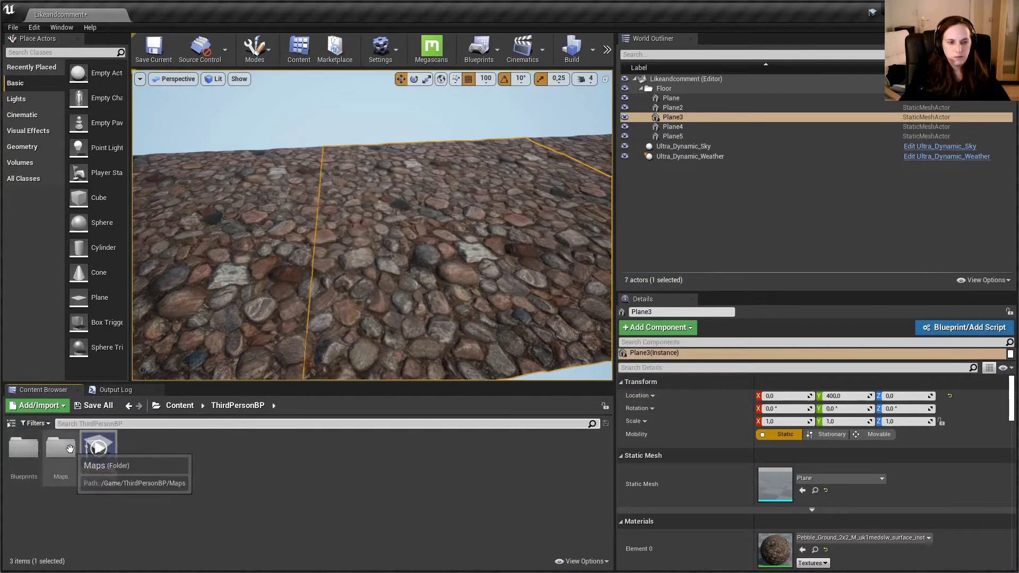
Place the ThirdPersonCharacter from the ThirdPersonBP Blueprints folder on the pebble floor at about X 100, Y 200, then select Plane2.
double_click(23, 450)
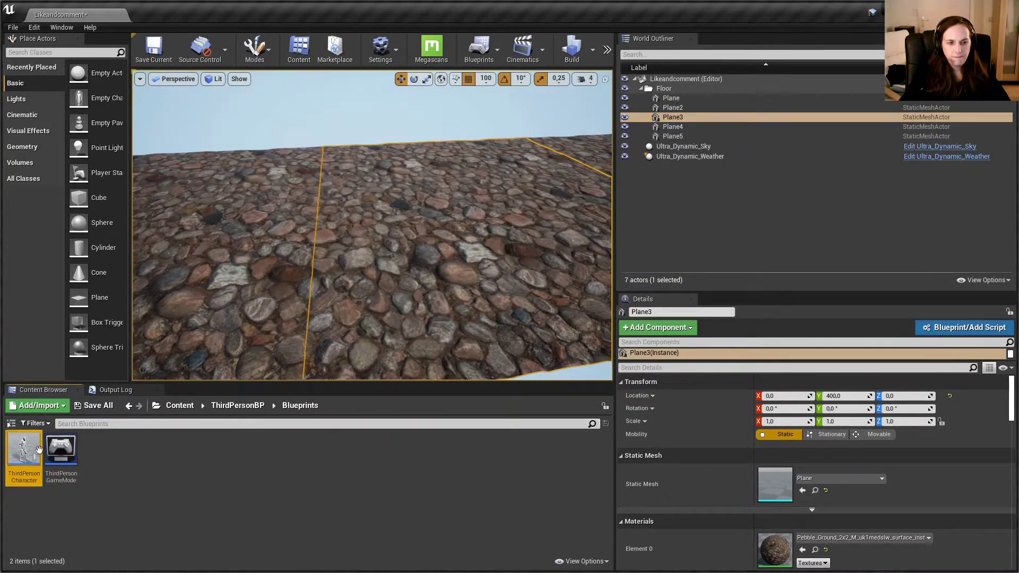
drag(39, 450, 402, 207)
mouse_move(402, 207)
right_down()
mouse_move(406, 229)
mouse_move(406, 194)
mouse_move(425, 188)
mouse_move(387, 196)
right_up()
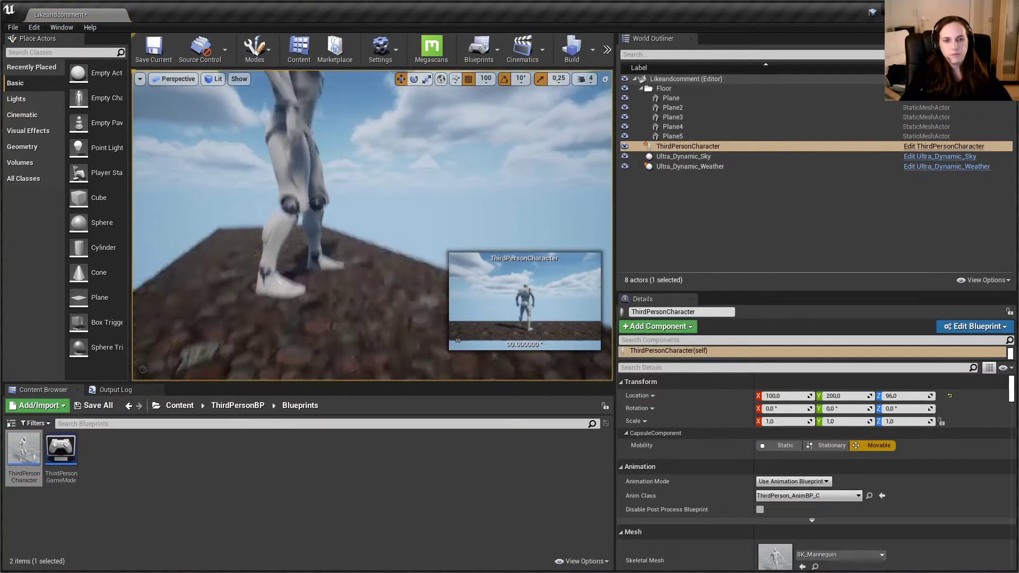
click(370, 323)
right_drag(369, 324, 324, 318)
key(s)
right_drag(430, 327, 447, 354)
click(392, 277)
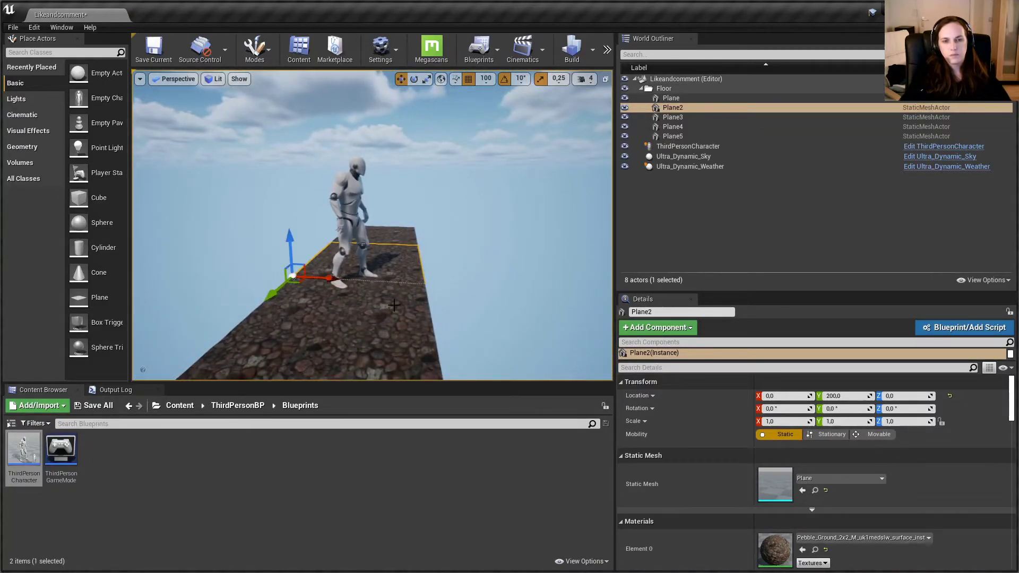
Duplicate Plane2 and Plane3 to X 200, then copy the pair again further along Y to widen the pebble floor.
click(396, 297)
right_drag(378, 315, 393, 289)
ctrl+click(385, 218)
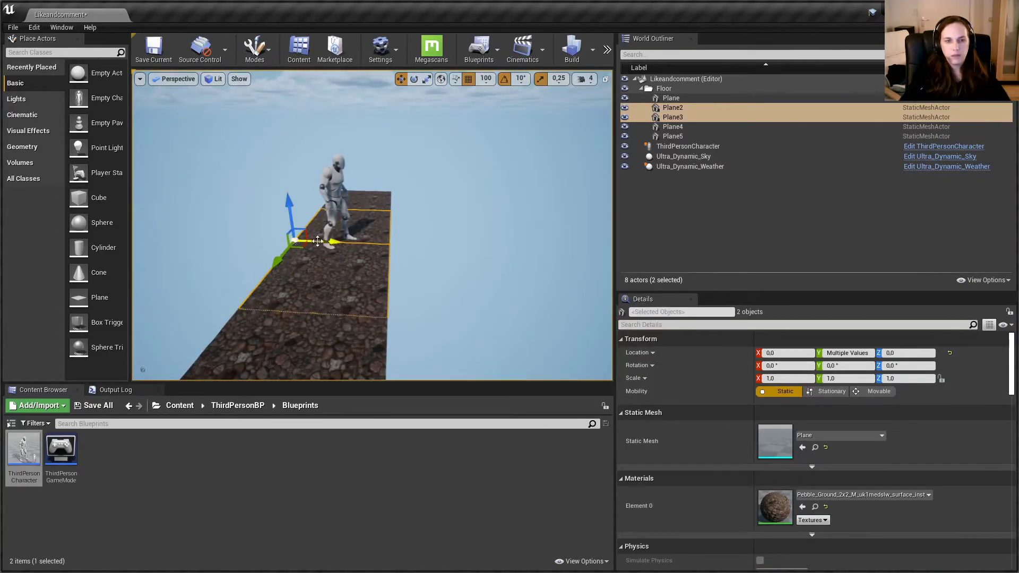
alt+drag(323, 243, 467, 251)
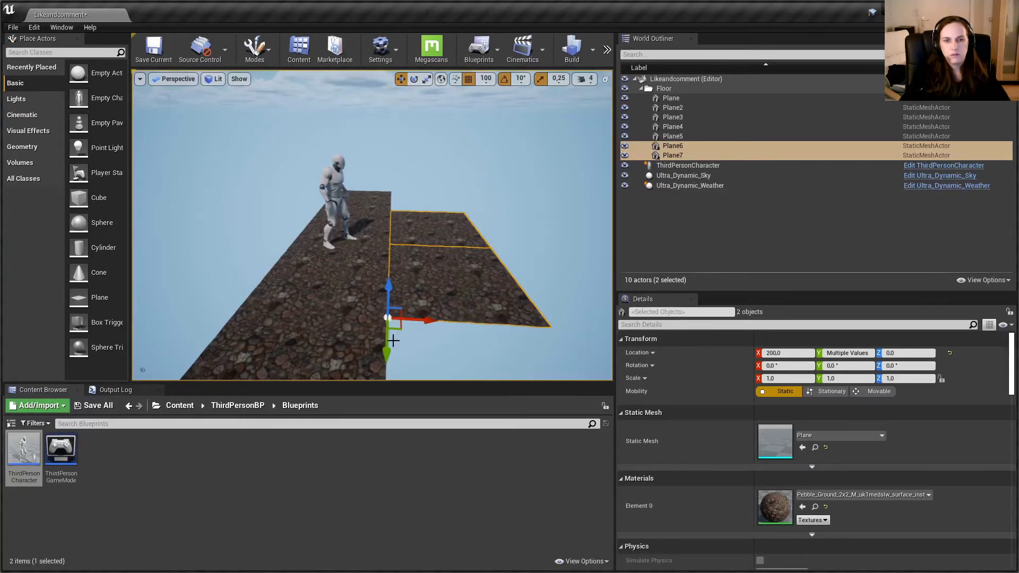
alt+drag(388, 339, 386, 378)
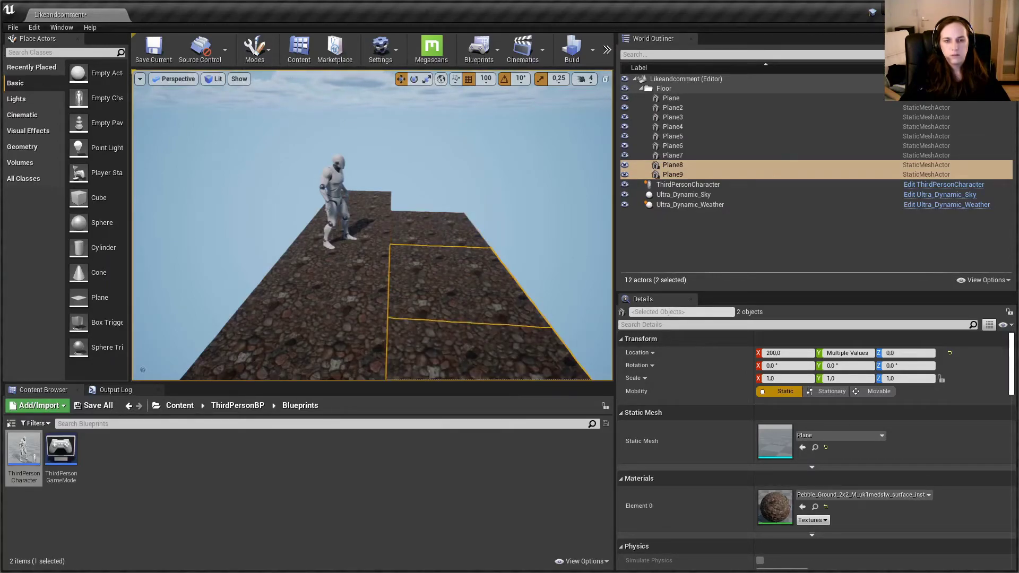
key(s)
right_drag(407, 204, 376, 272)
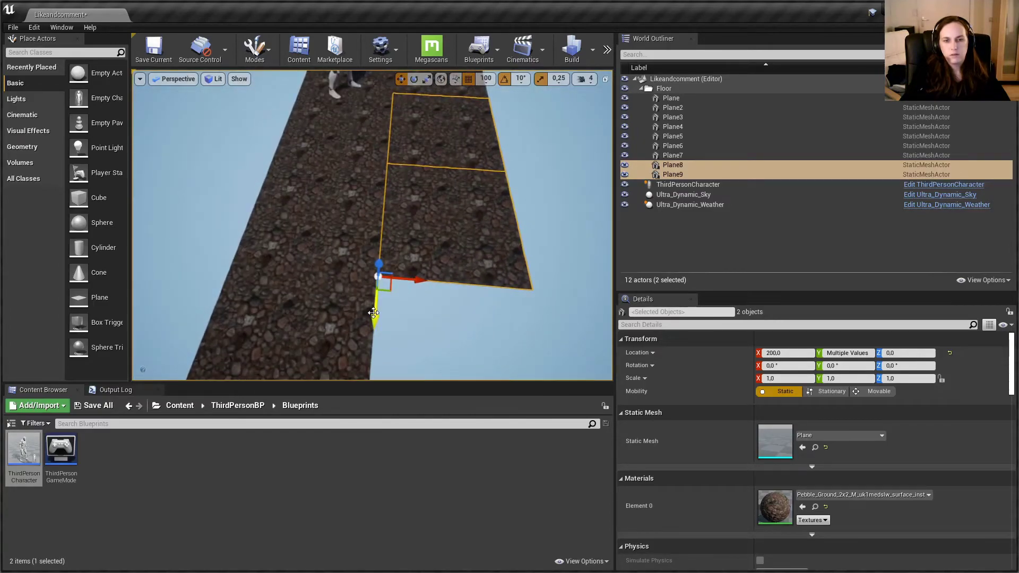
drag(376, 346, 375, 375)
Examine the widened pebble floor beside the character from close up.
right_drag(428, 217, 386, 85)
key(a)
key(w)
key(w)
key(s)
key(w)
key(w)
right_drag(428, 138, 428, 157)
right_drag(378, 248, 455, 249)
Open the Megascans 3D_Assets folder and save all modified content, including the Likeandcomment level.
click(179, 406)
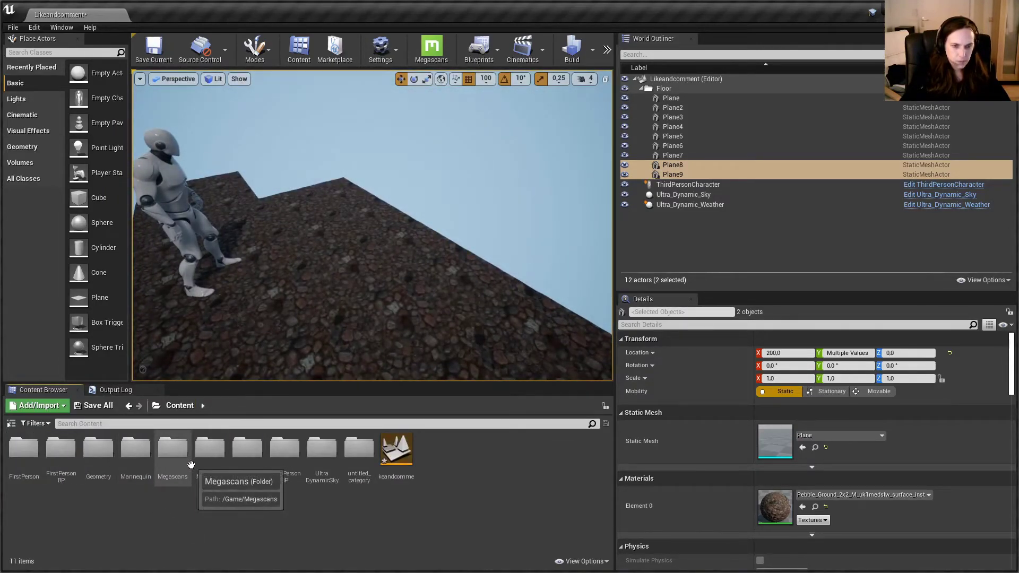
double_click(175, 456)
double_click(27, 452)
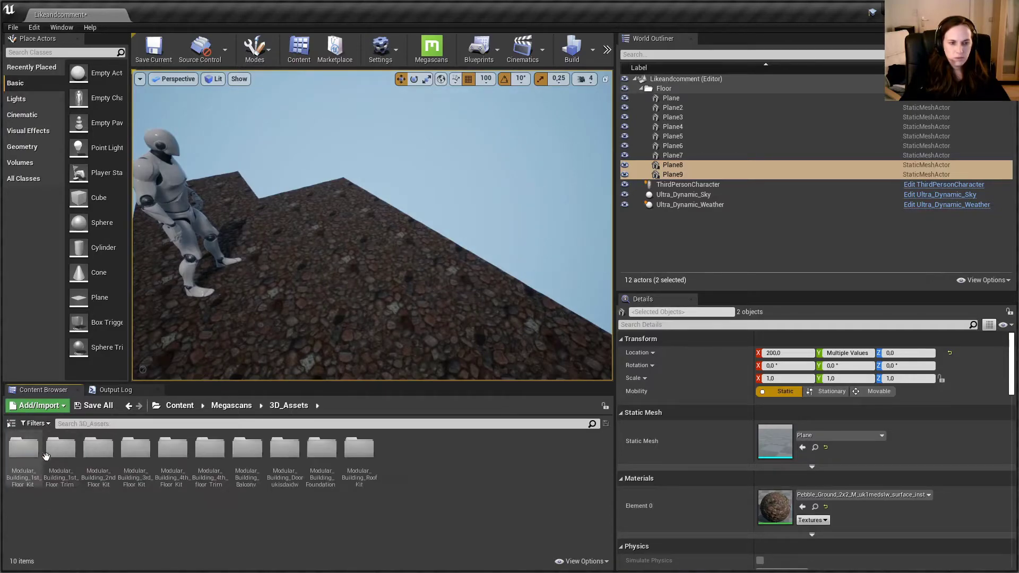
click(111, 405)
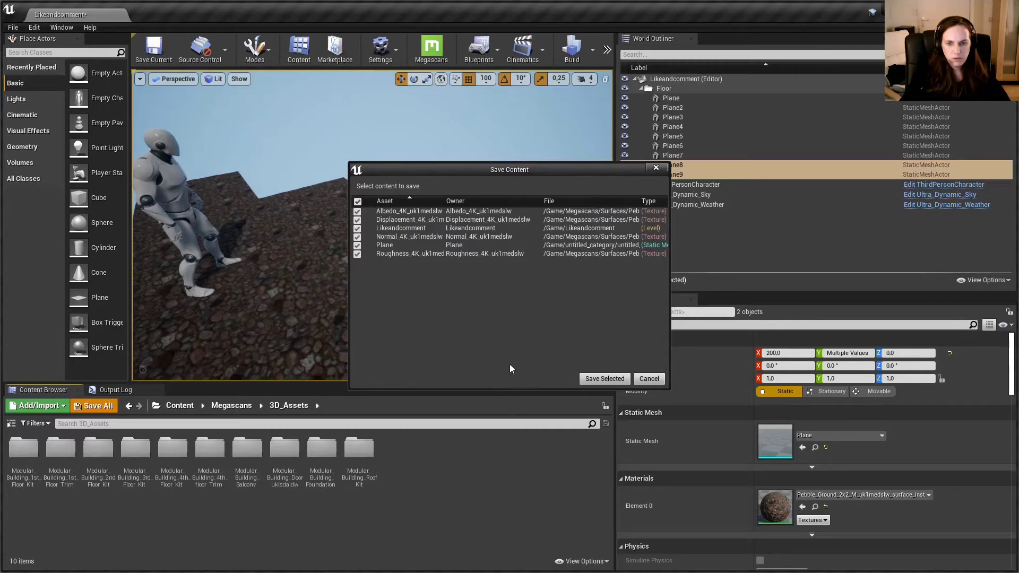
click(599, 379)
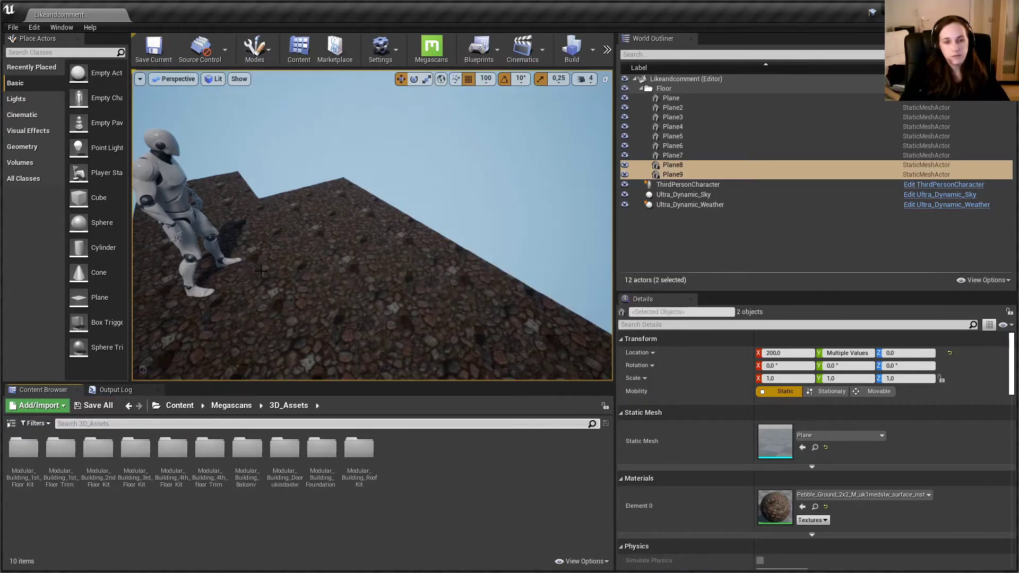
Find the parent of the Pebble_Ground_2x2_M material instance in Megascans Surfaces and open MS_DefaultMaterial_Displacement for editing.
click(228, 405)
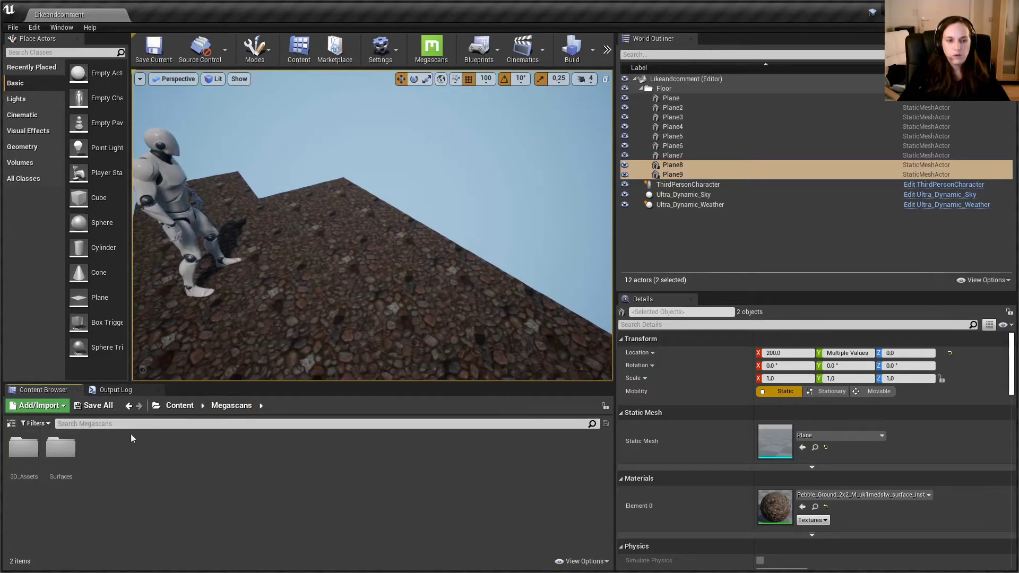
click(62, 454)
double_click(61, 453)
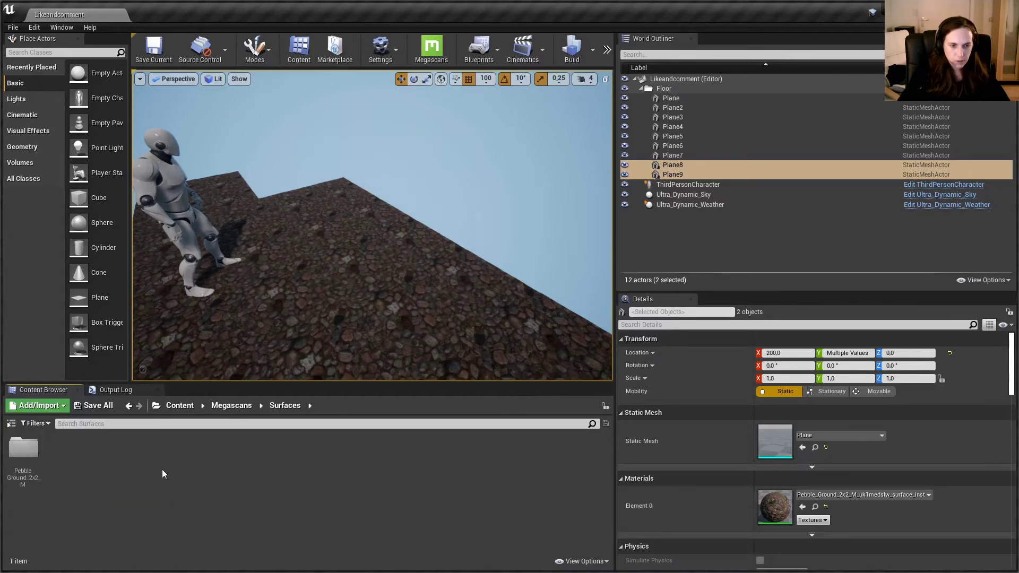
double_click(23, 448)
right_click(140, 457)
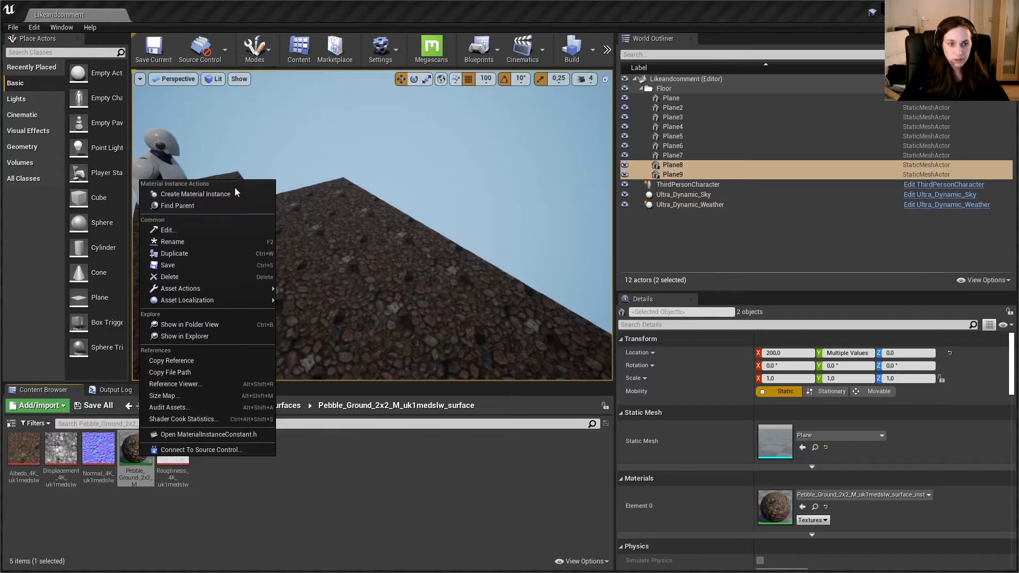
click(239, 206)
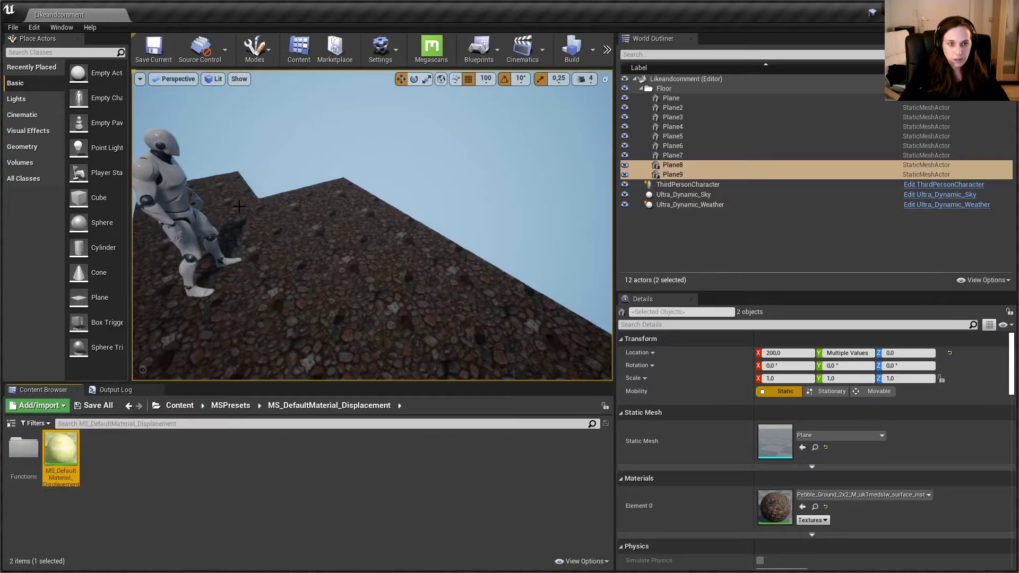
double_click(76, 451)
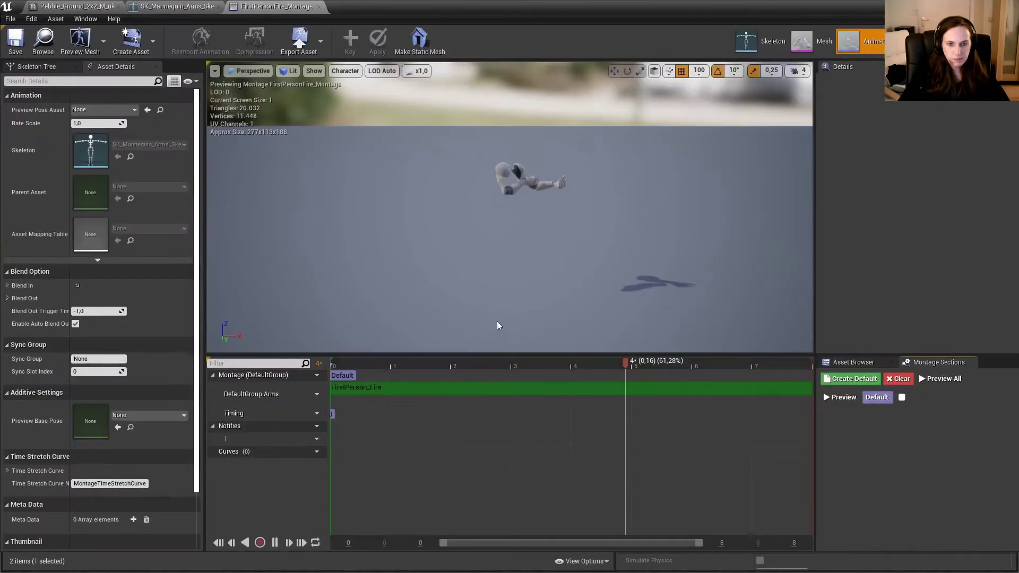
Examine how the Textures, Adjustments and Displacement nodes are wired in the MS_DefaultMaterial_Displacement graph.
scroll(716, 292, down, 11)
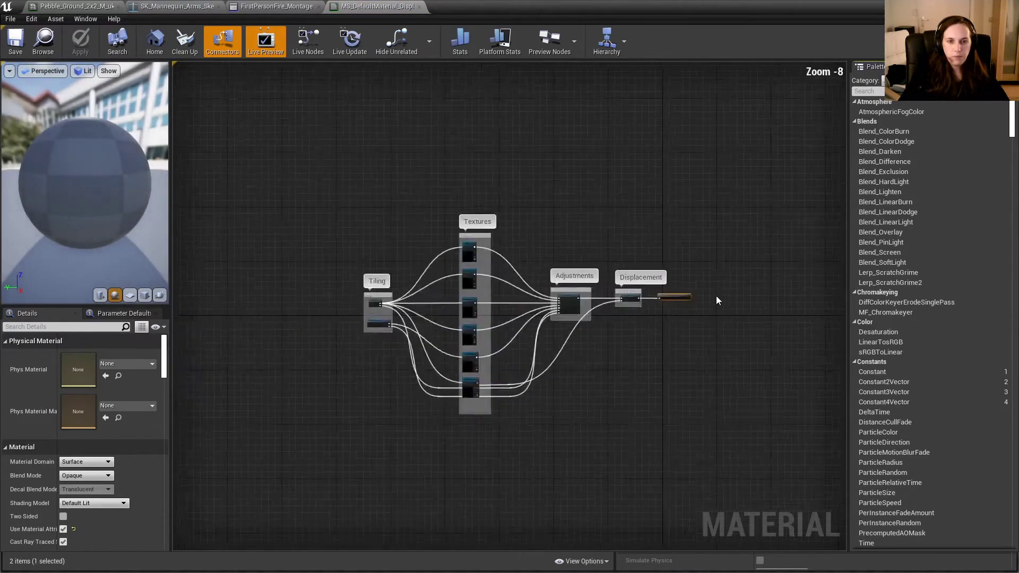
scroll(715, 296, up, 6)
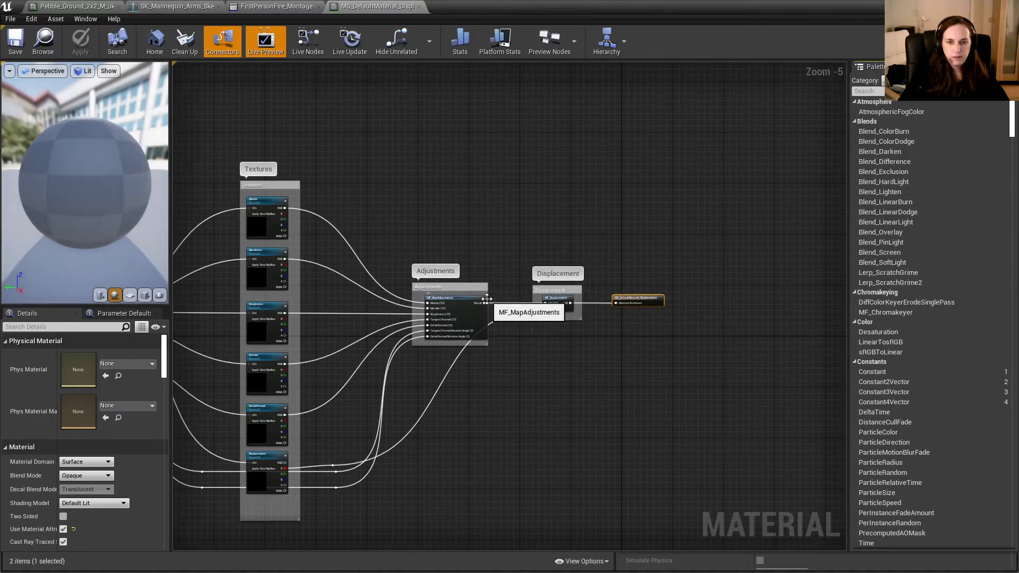
mouse_move(478, 312)
mouse_down()
mouse_move(527, 229)
mouse_move(456, 266)
mouse_move(460, 321)
mouse_up()
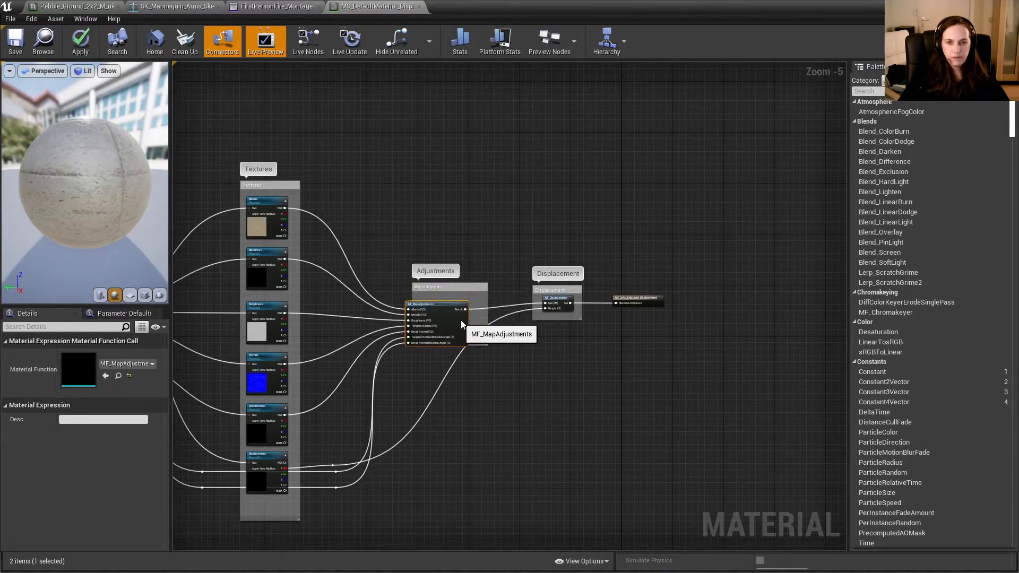
scroll(443, 326, up, 5)
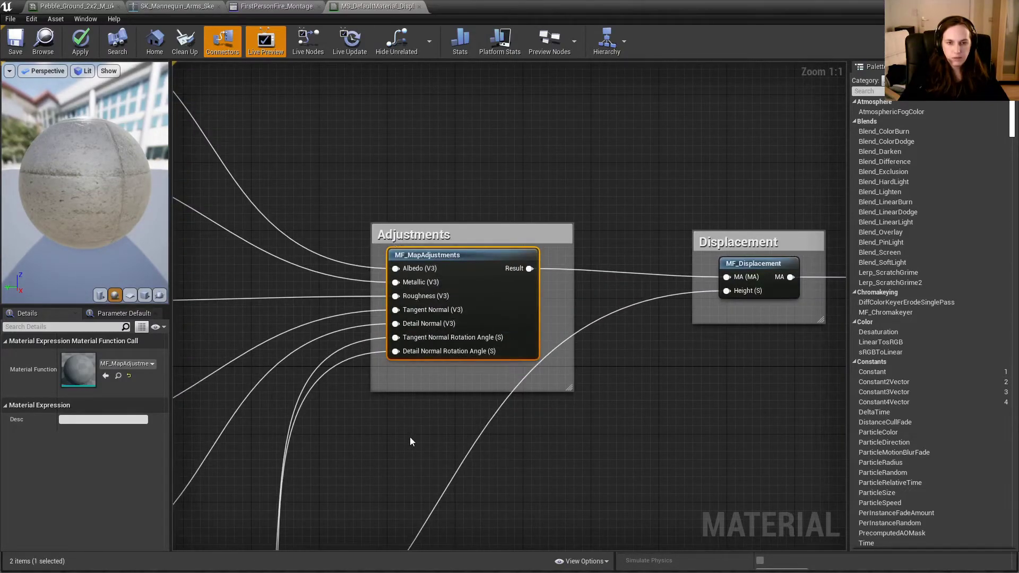
right_drag(410, 442, 432, 221)
scroll(477, 273, down, 4)
scroll(193, 386, up, 2)
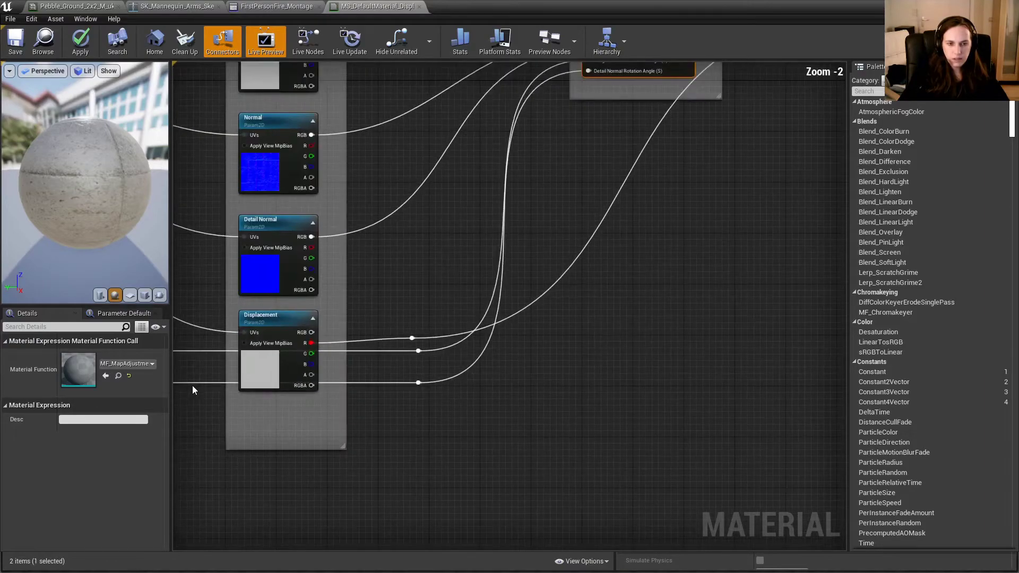
right_drag(423, 362, 309, 386)
scroll(309, 386, down, 3)
drag(450, 391, 535, 469)
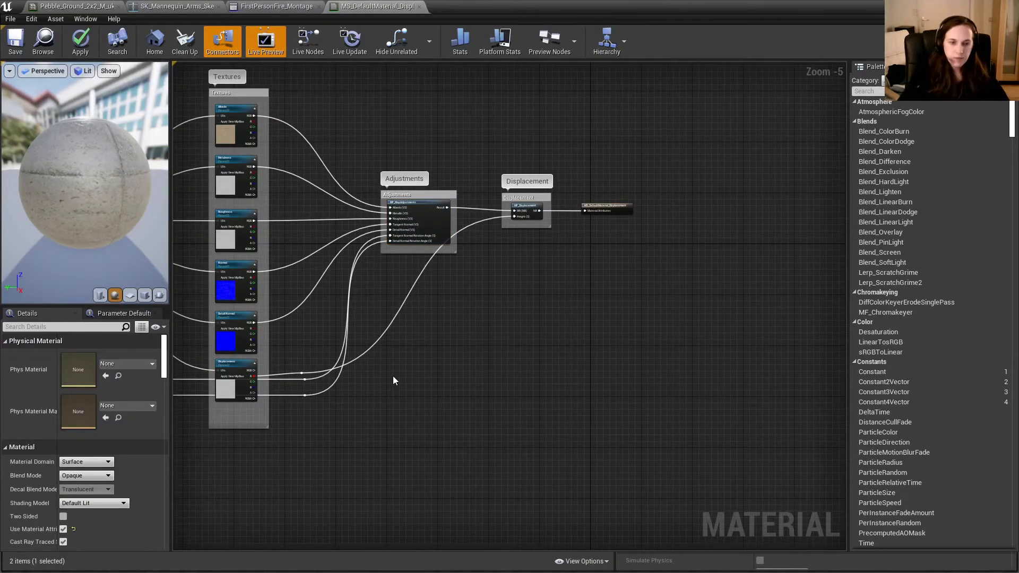
Add the Snow_Weather_Effects and Wet_Weather_Effects function nodes to the material graph.
right_click(422, 359)
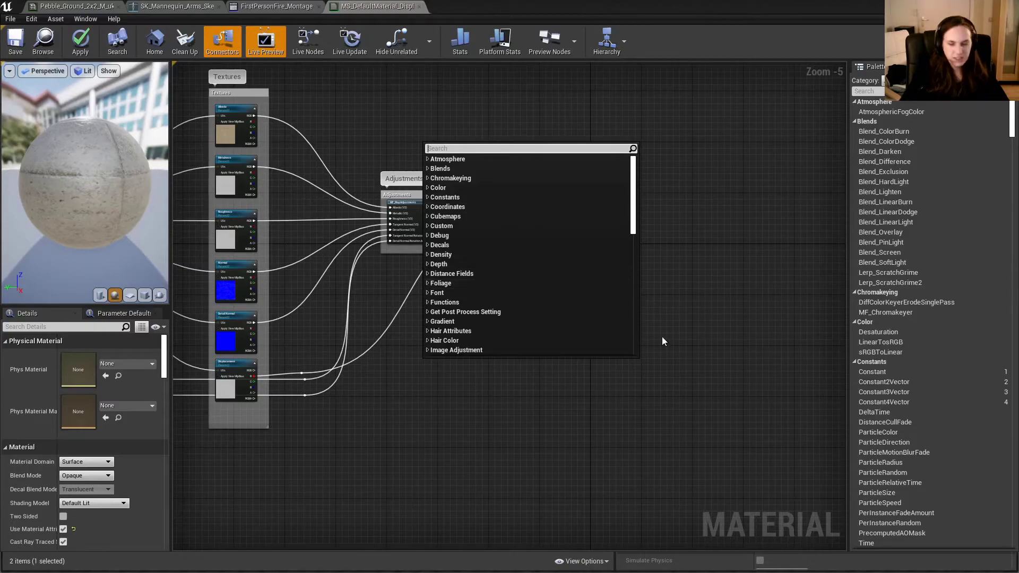
click(444, 401)
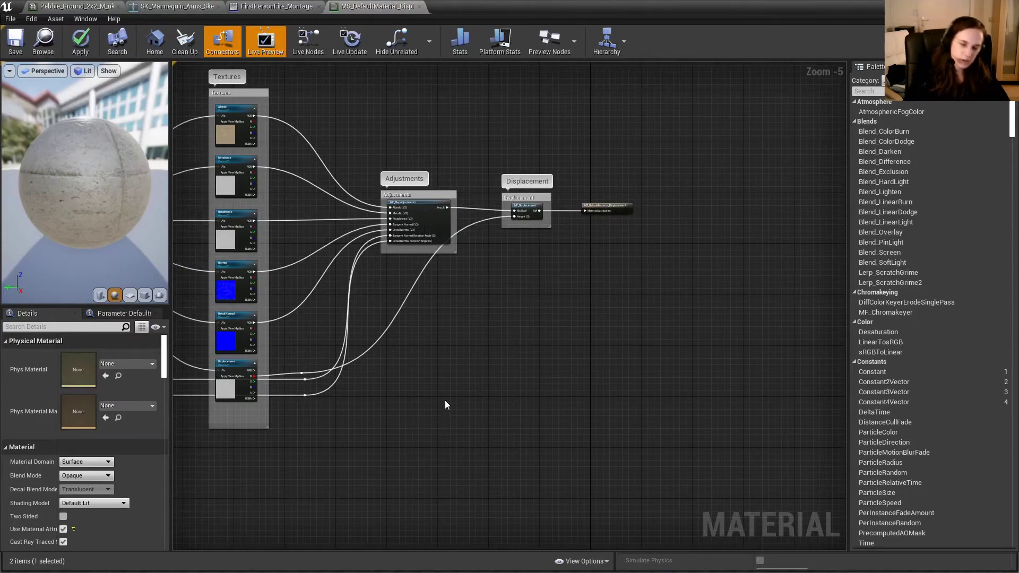
right_click(441, 373)
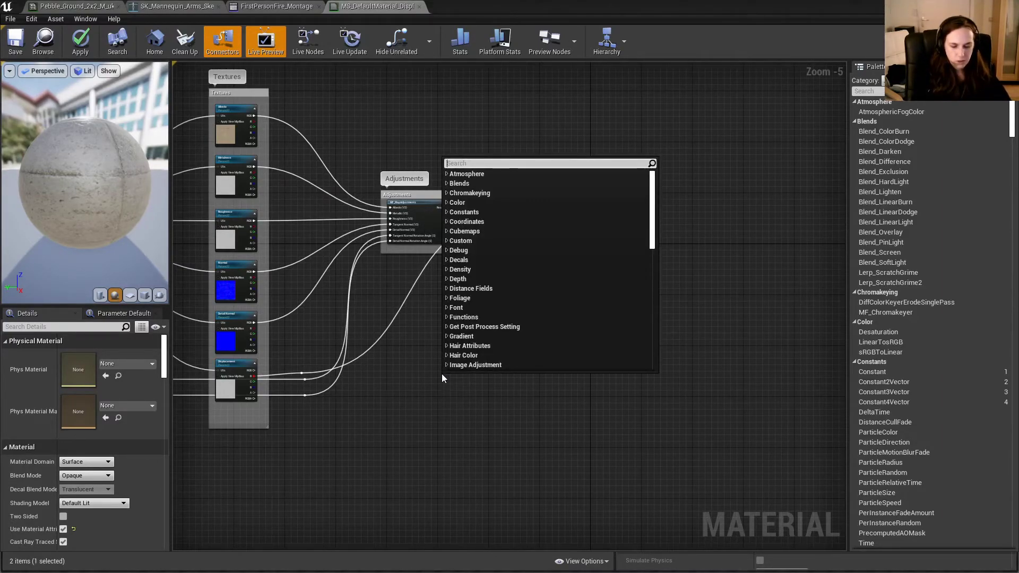
text(snow)
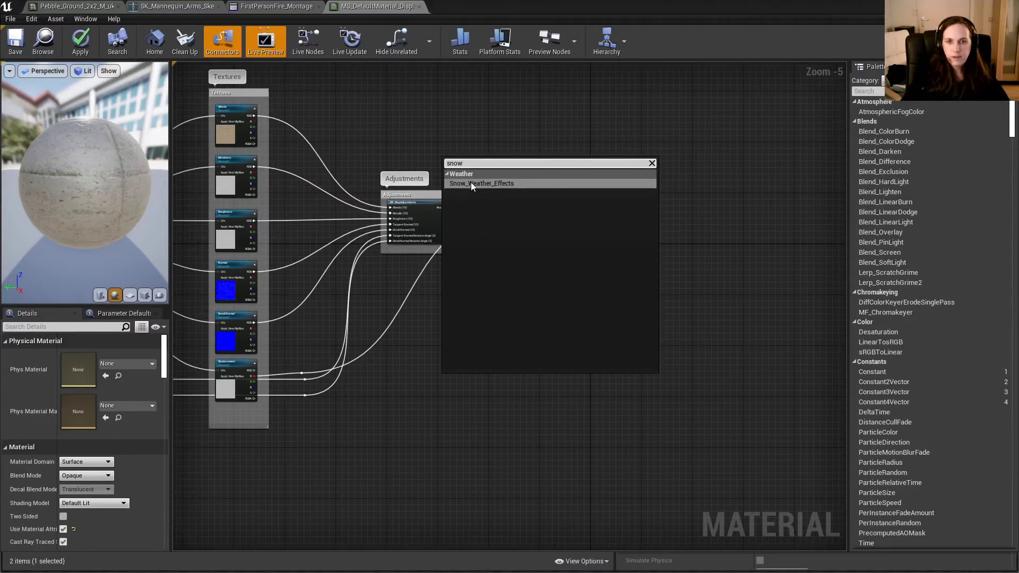
click(471, 184)
right_click(550, 303)
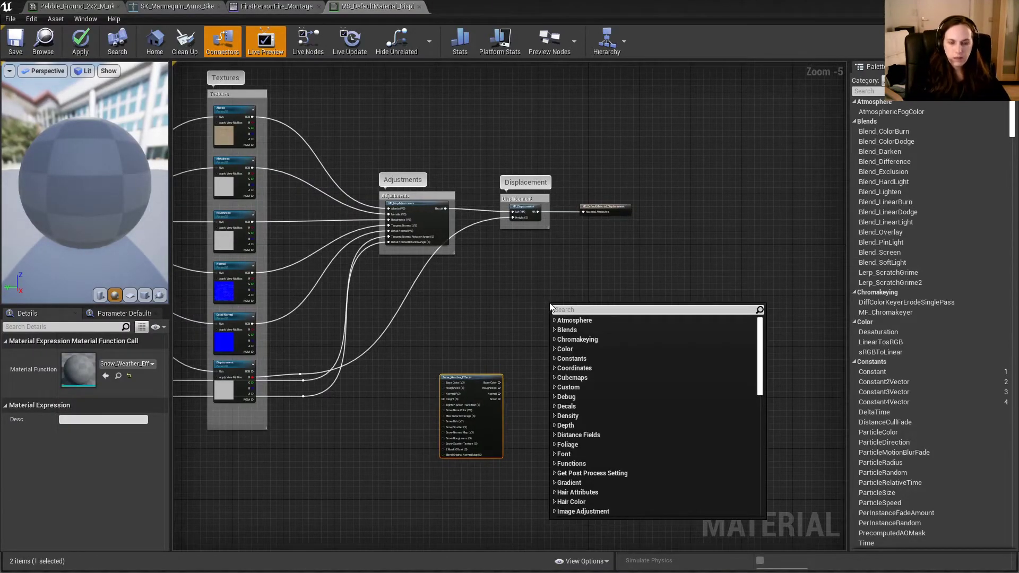
text(wet)
key(Return)
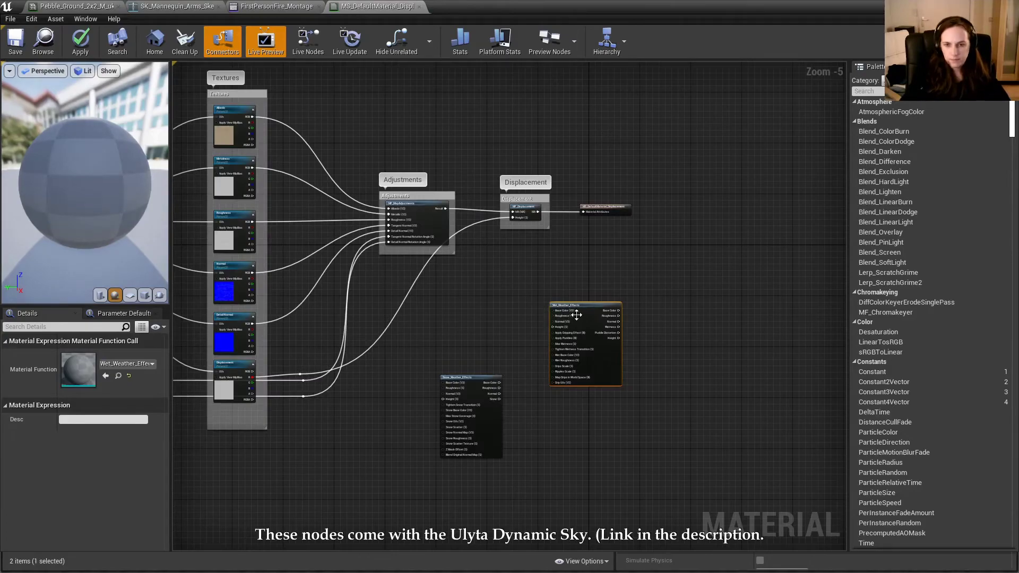
Arrange Wet_Weather_Effects directly before Snow_Weather_Effects, side by side below the Adjustments group.
mouse_move(584, 301)
mouse_down()
mouse_move(313, 397)
mouse_move(385, 384)
mouse_up()
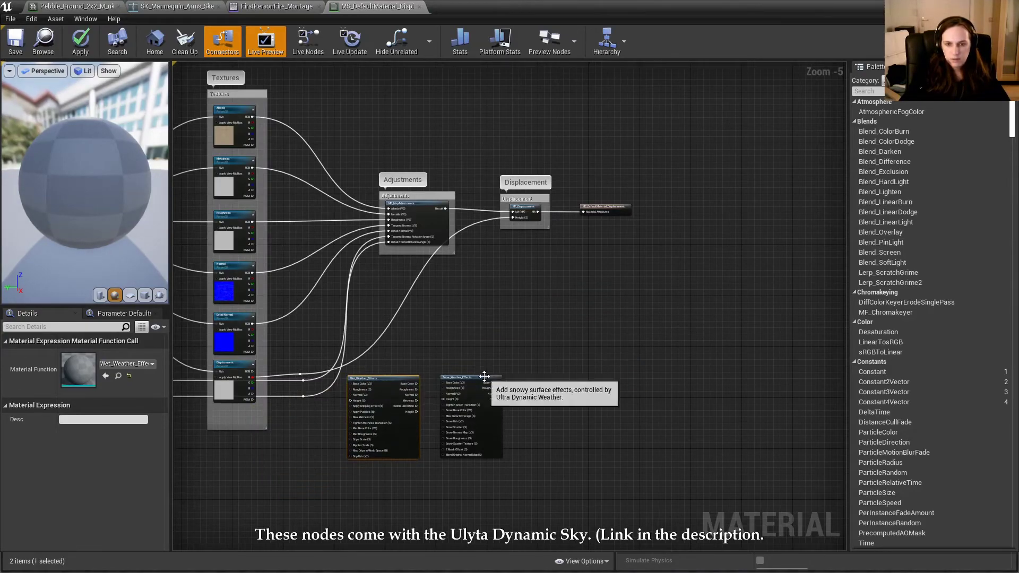
drag(482, 385, 500, 383)
click(365, 397)
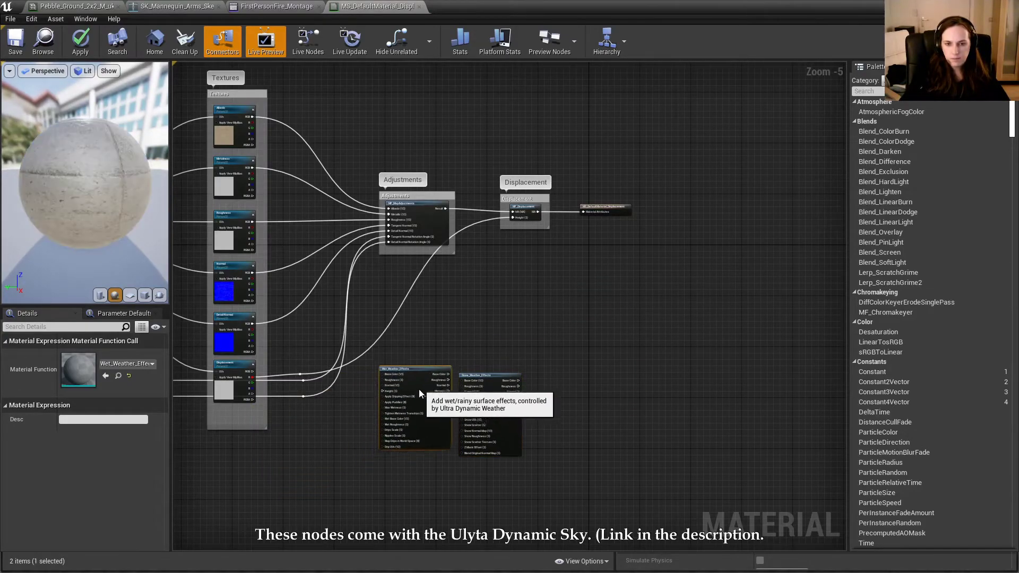
Connect the Base Color, Roughness and Normal outputs of Wet_Weather_Effects to the matching inputs of Snow_Weather_Effects.
scroll(415, 392, up, 5)
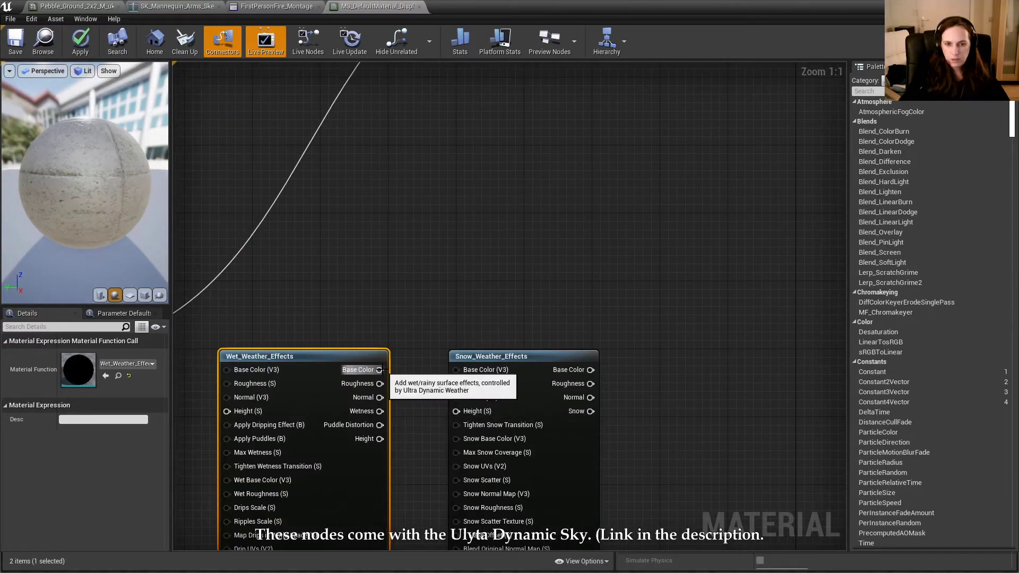
drag(380, 370, 454, 371)
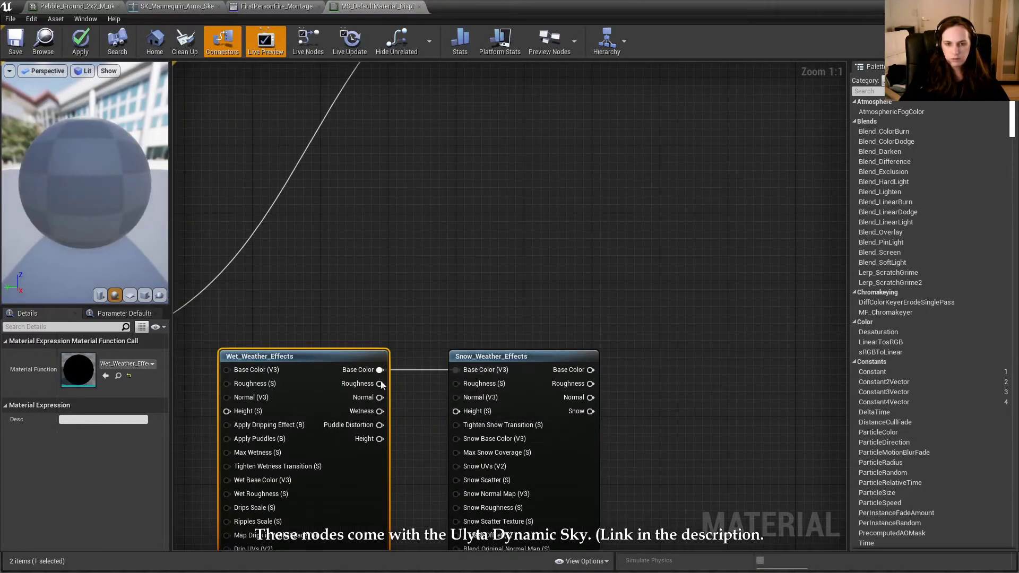
drag(380, 384, 470, 391)
drag(393, 388, 456, 397)
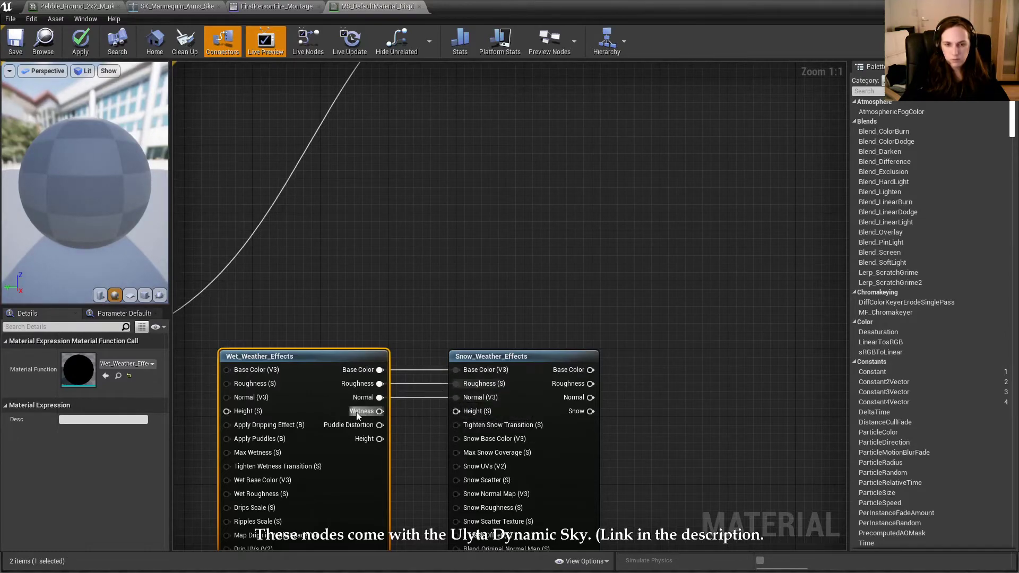
Move both weather effect nodes together to the area below the Displacement group.
drag(563, 291, 684, 170)
scroll(470, 333, down, 4)
right_drag(310, 366, 355, 365)
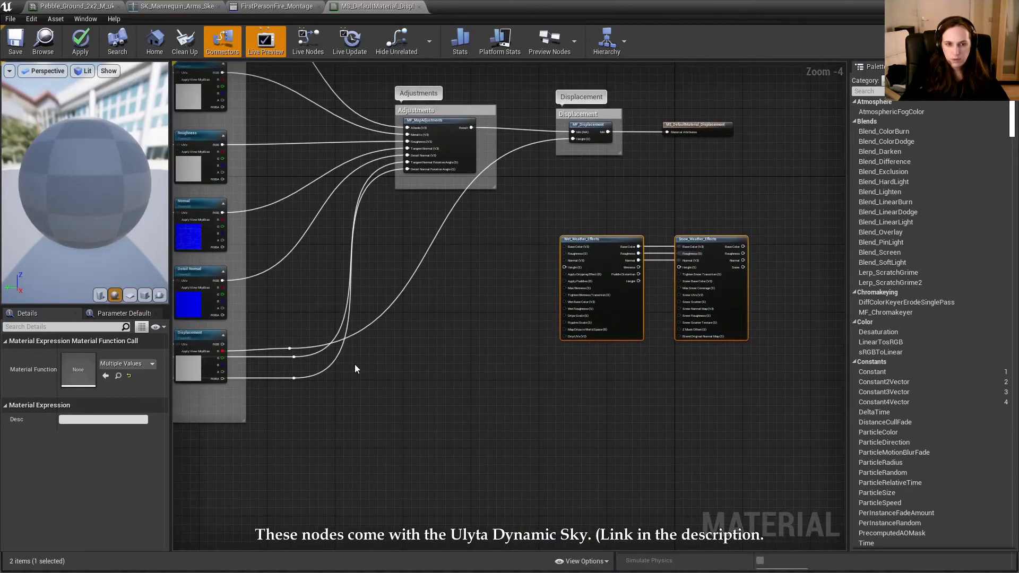
Connect the Displacement texture's R output, from its reroute point, to the Height inputs of Wet_Weather_Effects and Snow_Weather_Effects.
scroll(355, 364, up, 1)
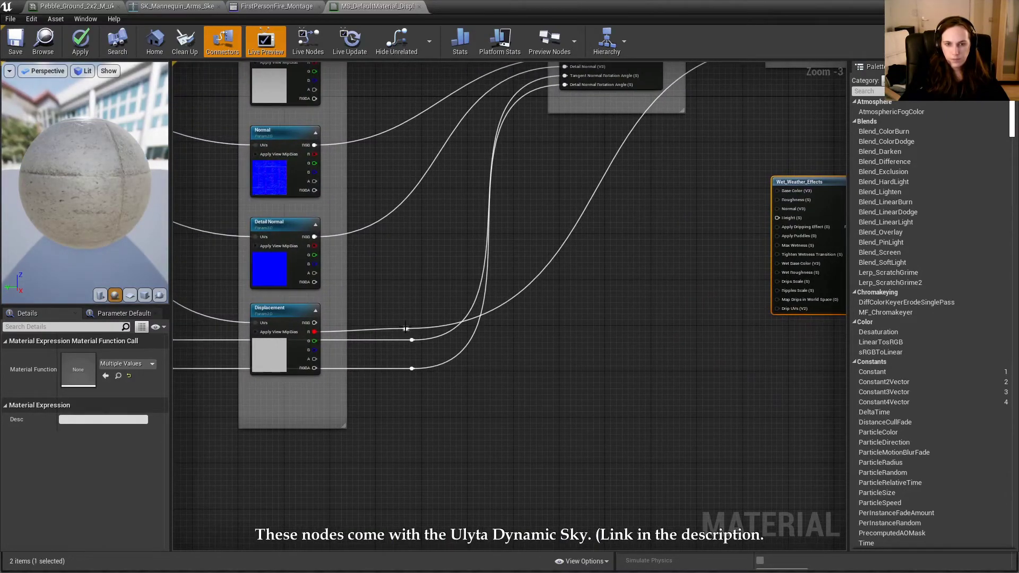
drag(406, 327, 776, 221)
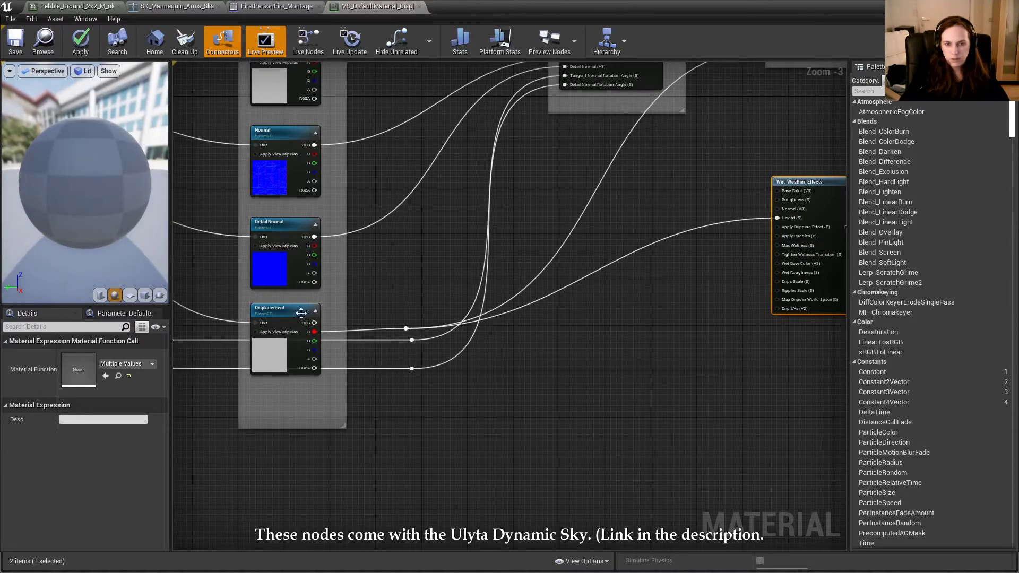
drag(405, 327, 689, 219)
scroll(617, 345, down, 2)
right_drag(617, 346, 495, 466)
scroll(361, 286, up, 3)
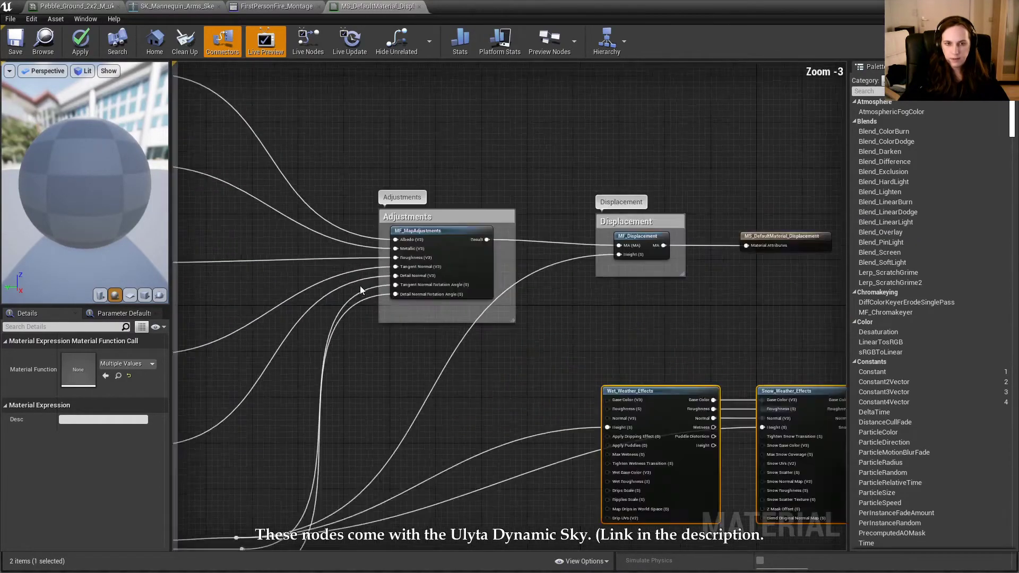
right_drag(543, 245, 493, 218)
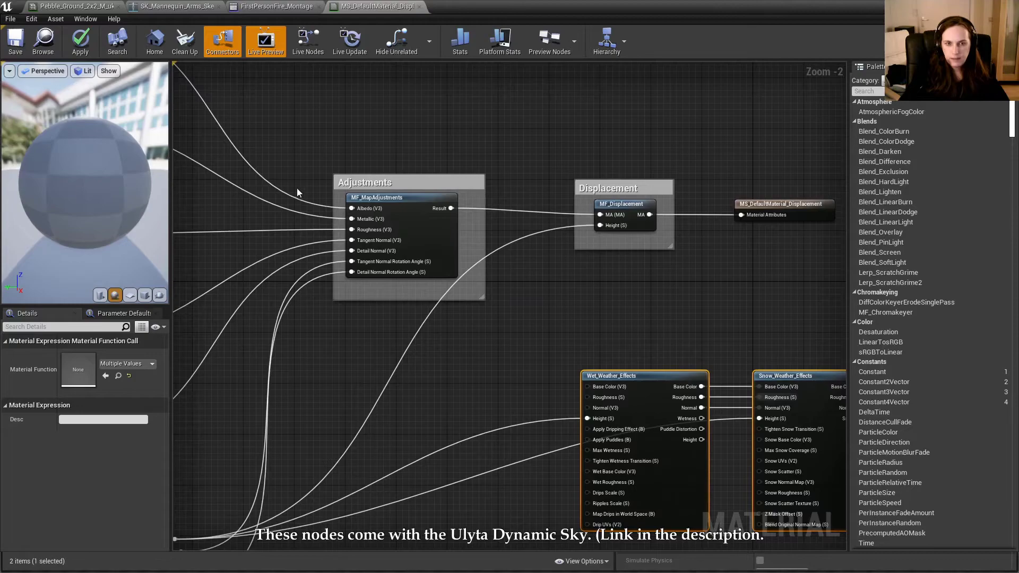
Connect the Albedo texture through a new reroute point to Wet_Weather_Effects' Base Color, and Snow_Weather_Effects' Base Color output to MF_MapAdjustments' Albedo.
click(303, 207)
scroll(465, 356, down, 3)
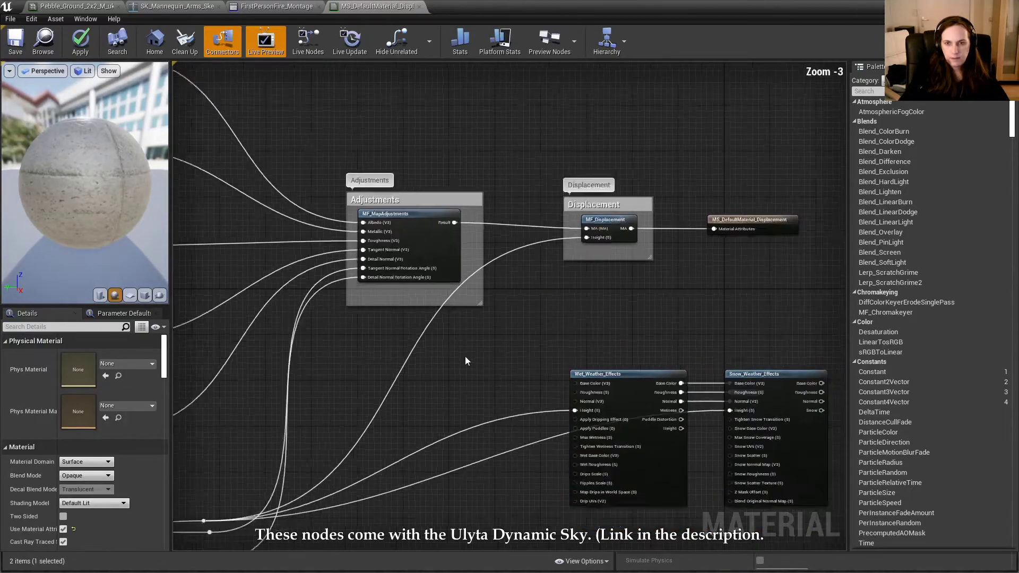
drag(460, 275, 740, 283)
drag(702, 342, 729, 178)
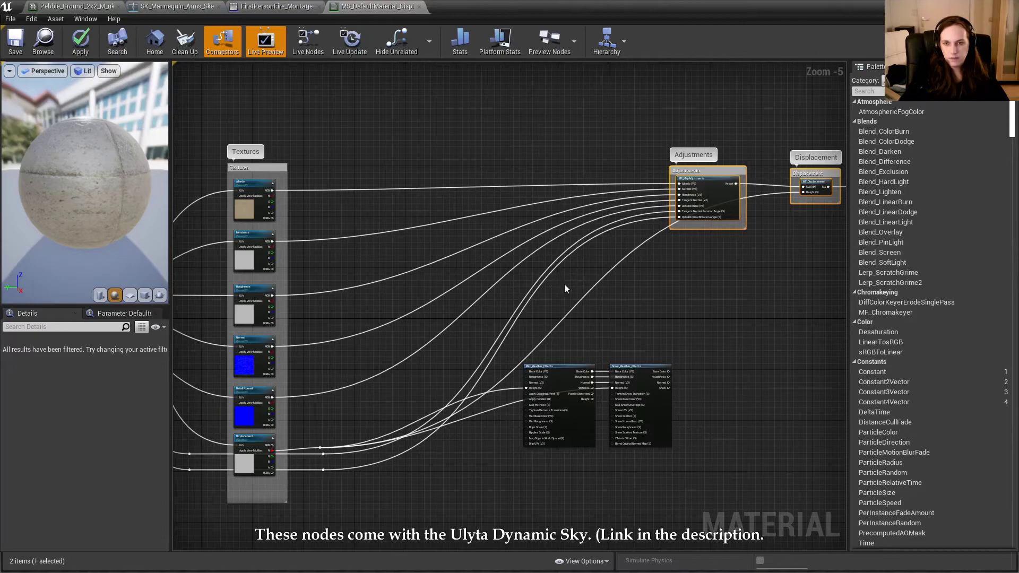
double_click(631, 183)
drag(631, 183, 502, 398)
scroll(536, 350, up, 4)
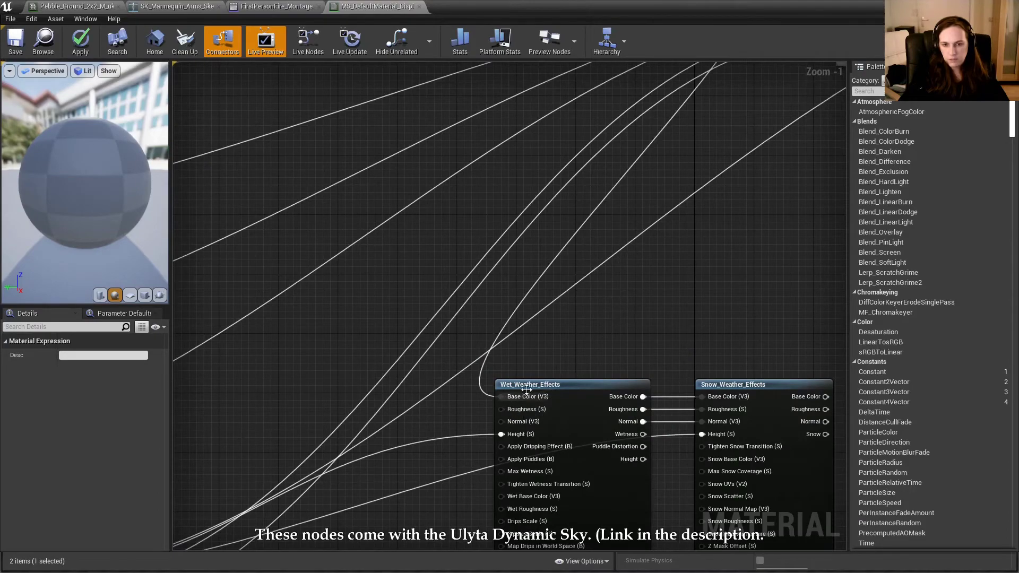
scroll(539, 385, down, 3)
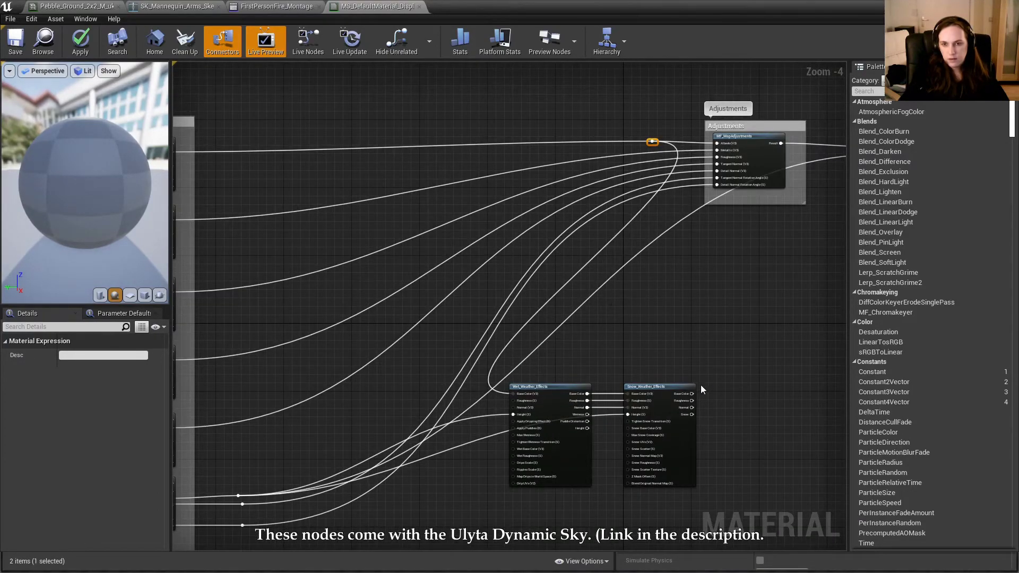
drag(692, 393, 720, 151)
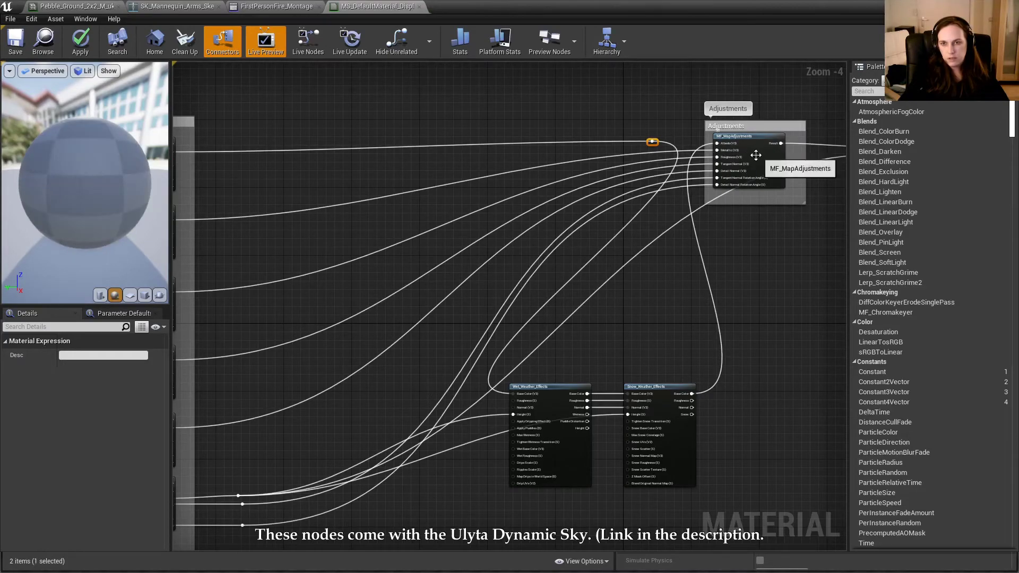
Connect the Roughness texture through a new reroute point to Wet_Weather_Effects' Roughness, and Snow_Weather_Effects' Roughness output to MF_MapAdjustments' Roughness.
scroll(756, 155, up, 3)
click(609, 170)
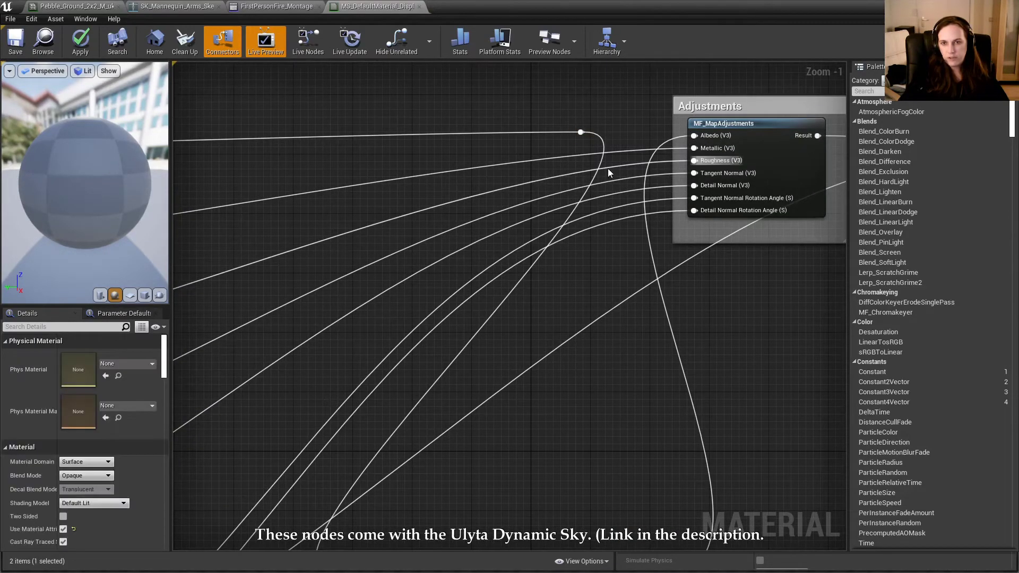
double_click(607, 168)
drag(608, 170, 337, 402)
drag(662, 401, 696, 148)
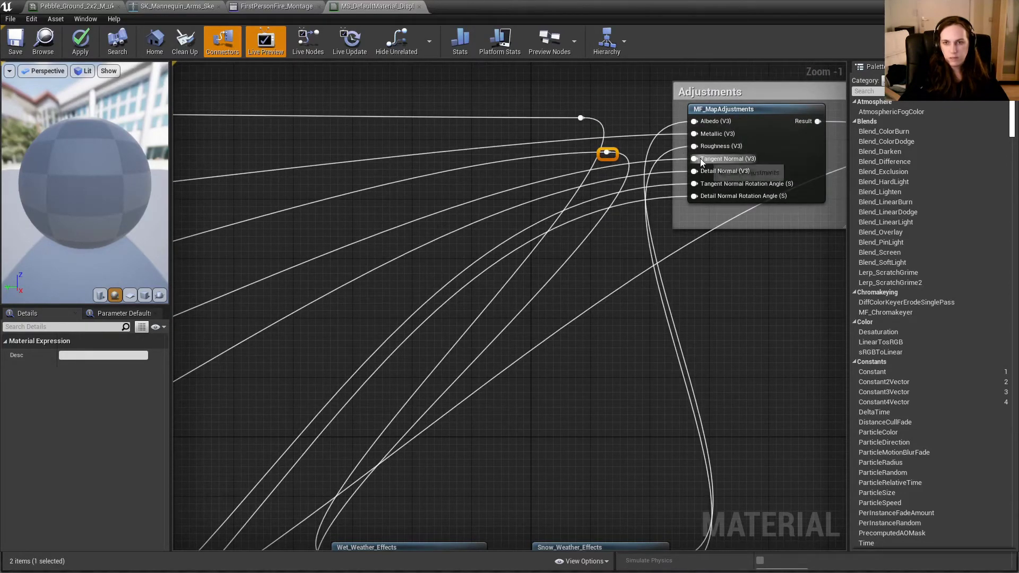
Connect the Normal texture through a new reroute point to Wet_Weather_Effects' Normal, and Snow_Weather_Effects' Normal output to MF_MapAdjustments' Tangent Normal.
click(604, 168)
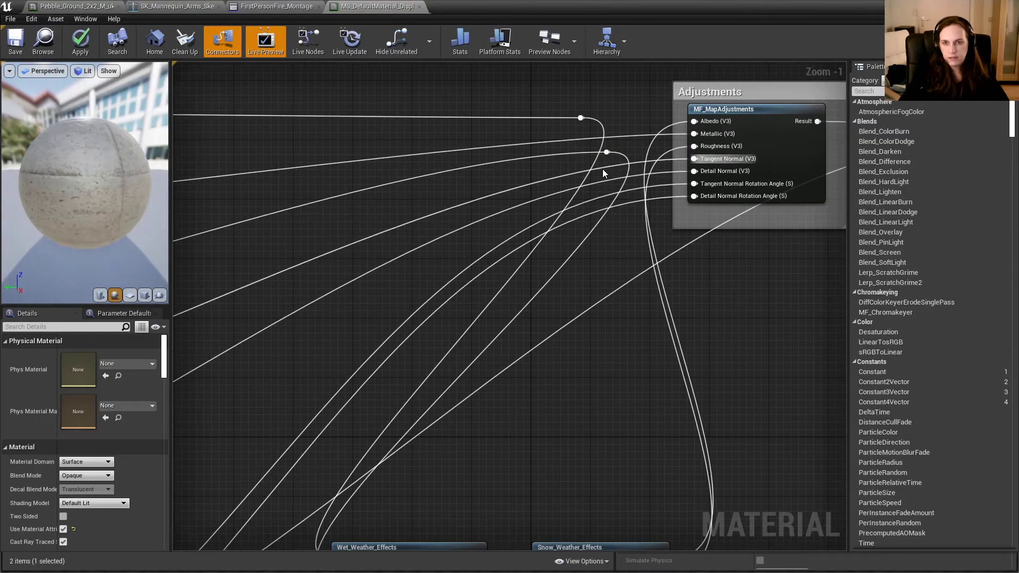
double_click(603, 169)
drag(602, 169, 335, 445)
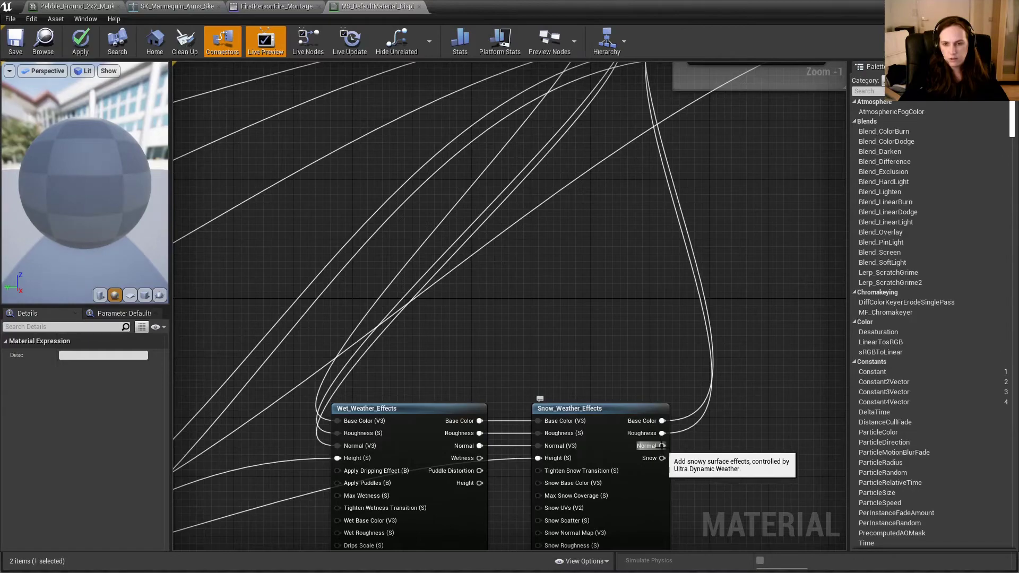
drag(662, 446, 695, 236)
Move the Adjustments group, Displacement group and material result node together to follow Snow_Weather_Effects in the same row.
scroll(695, 236, down, 5)
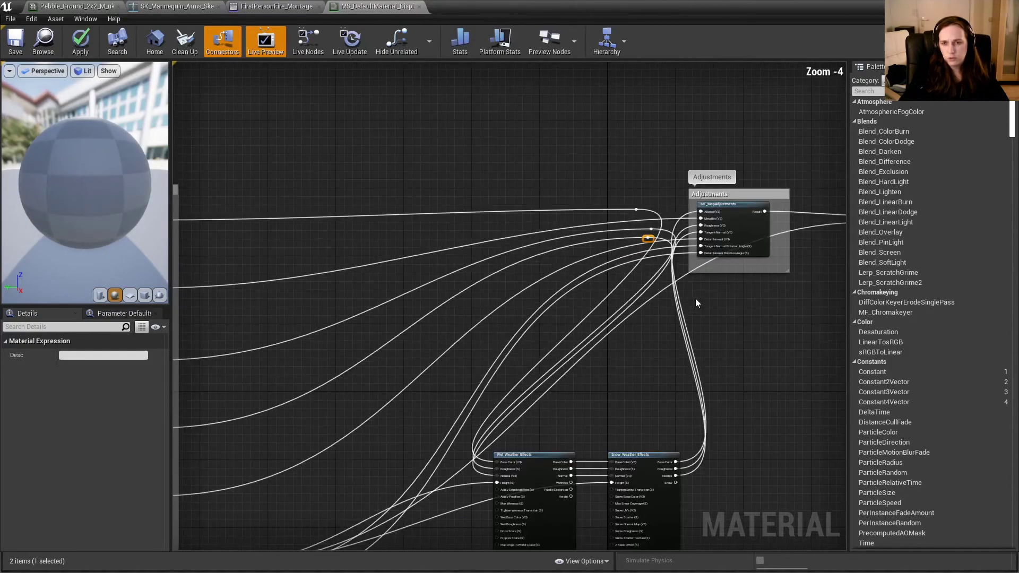
right_drag(771, 351, 706, 324)
drag(777, 301, 656, 212)
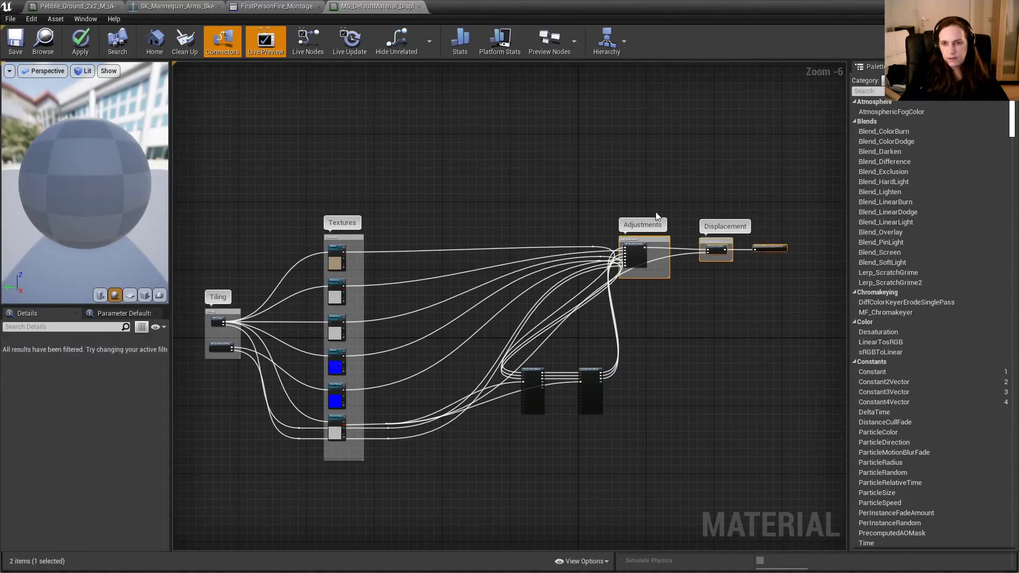
drag(662, 274, 754, 377)
drag(798, 339, 639, 199)
drag(648, 255, 676, 375)
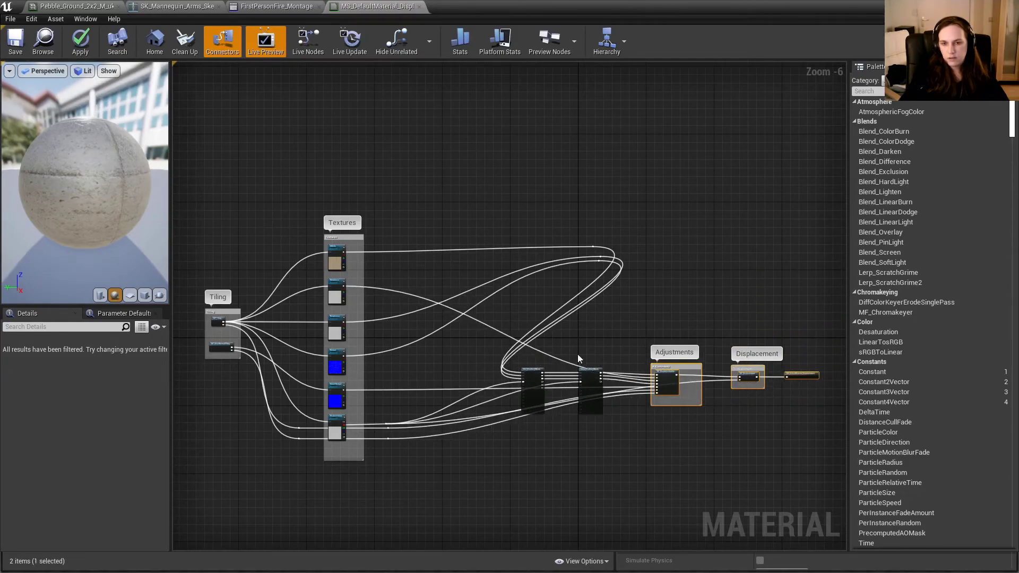
Add a reroute point to the Metallic wire and place it above the Adjustments group so the wire clears the weather nodes.
double_click(490, 328)
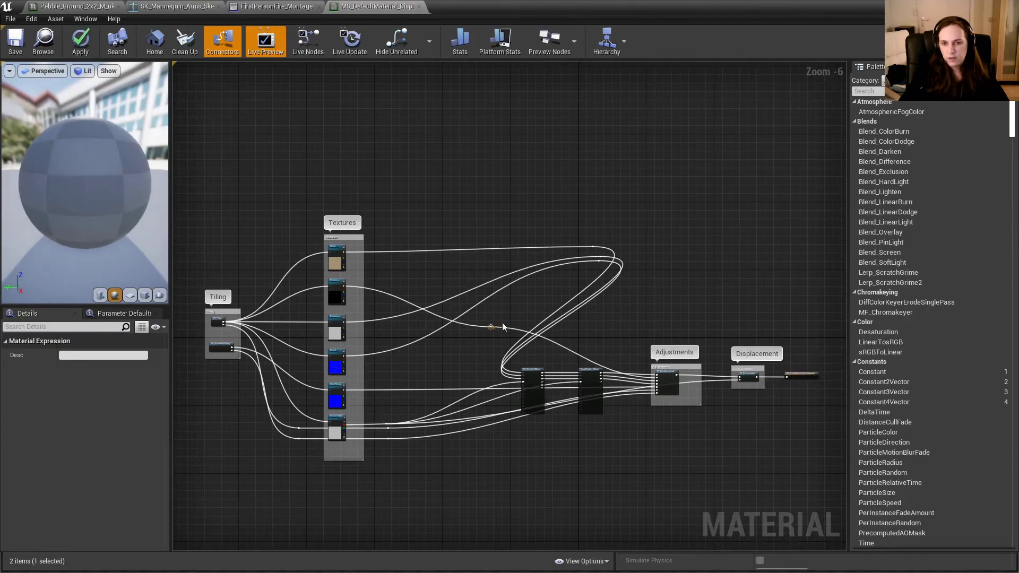
drag(490, 327, 637, 289)
scroll(552, 438, up, 1)
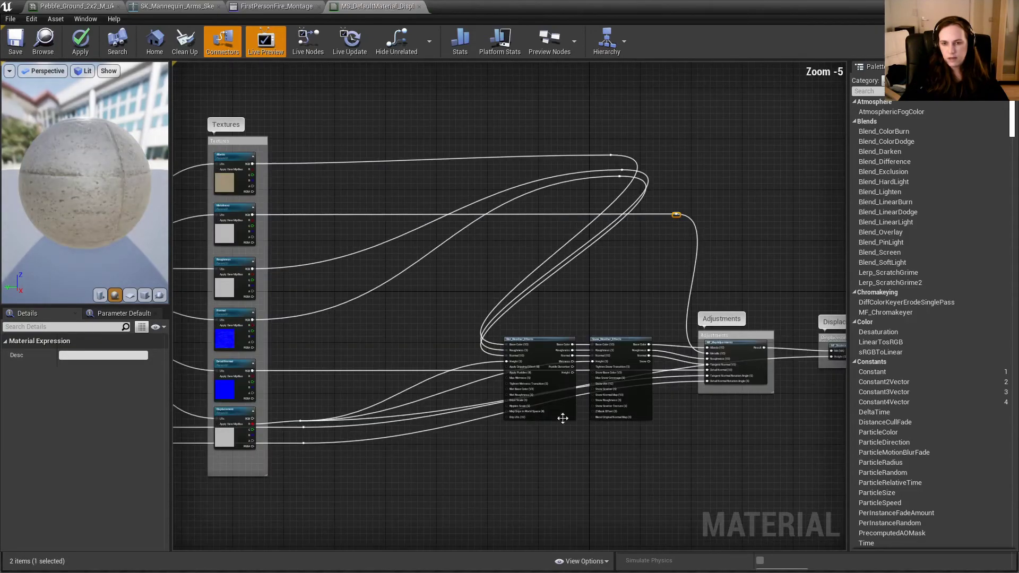
Move the displacement height reroute point close to Wet_Weather_Effects and add another for Snow_Weather_Effects' Height between the two weather nodes.
click(435, 435)
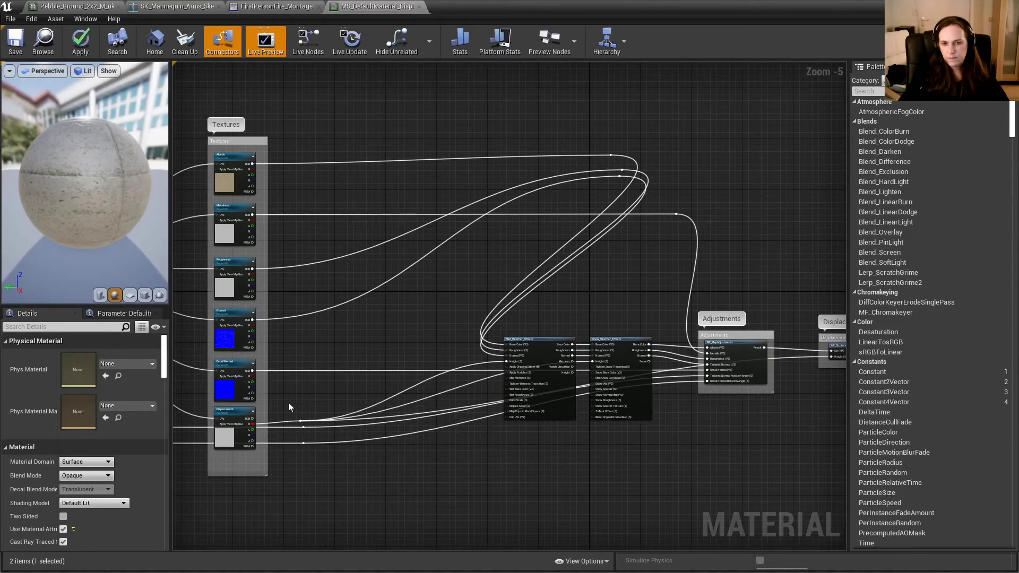
drag(302, 420, 485, 391)
click(486, 386)
double_click(486, 387)
click(470, 392)
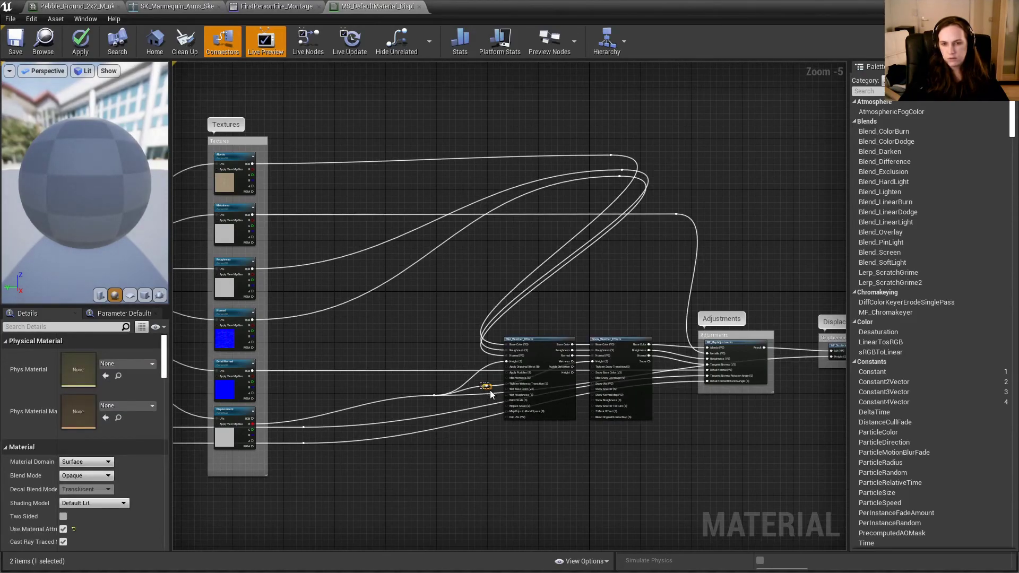
click(487, 387)
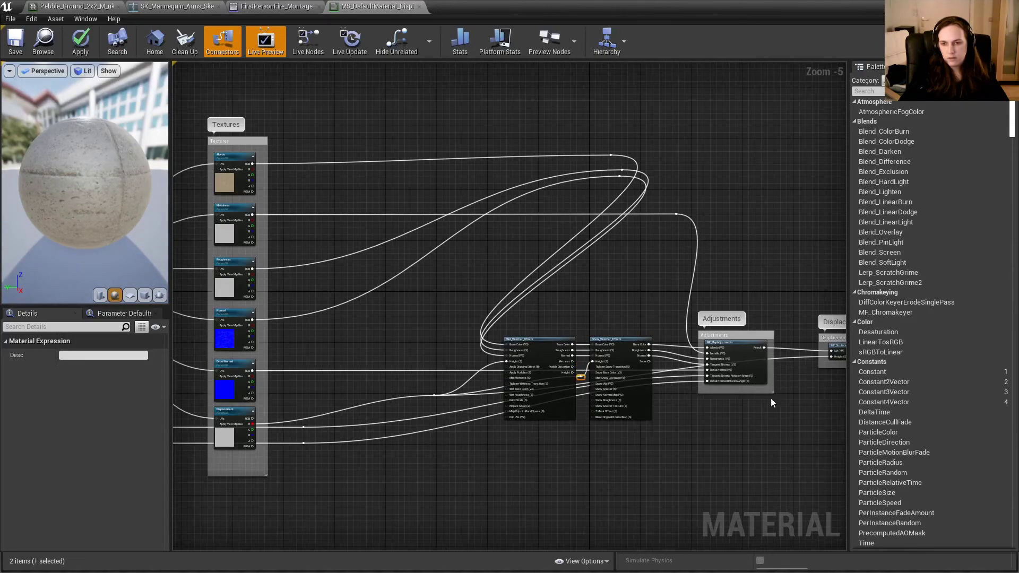
Add reroute points to the two Normal Rotation Angle wires and place them below the weather nodes, before the Adjustments group.
right_drag(769, 399, 659, 376)
double_click(566, 356)
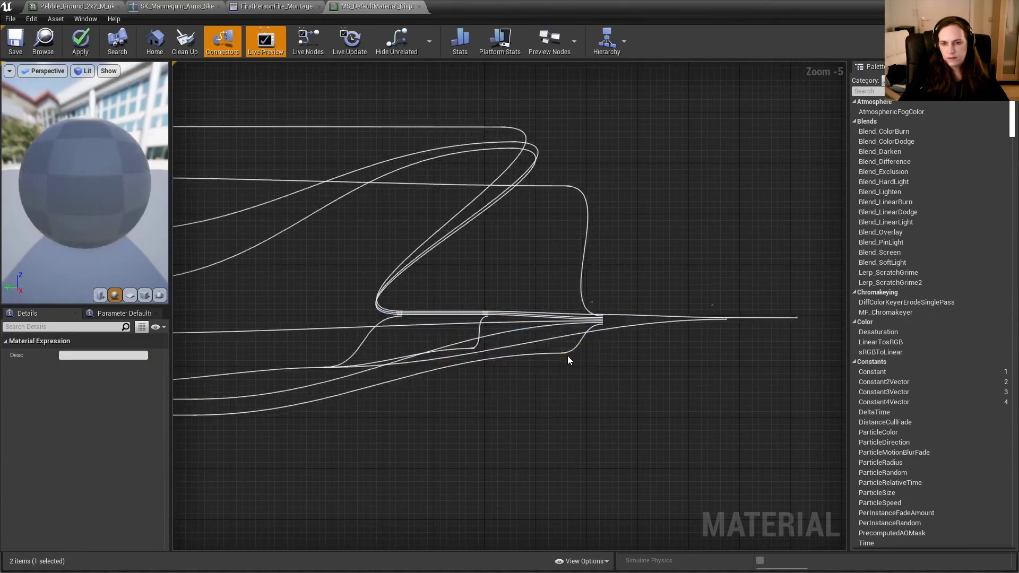
drag(568, 356, 568, 409)
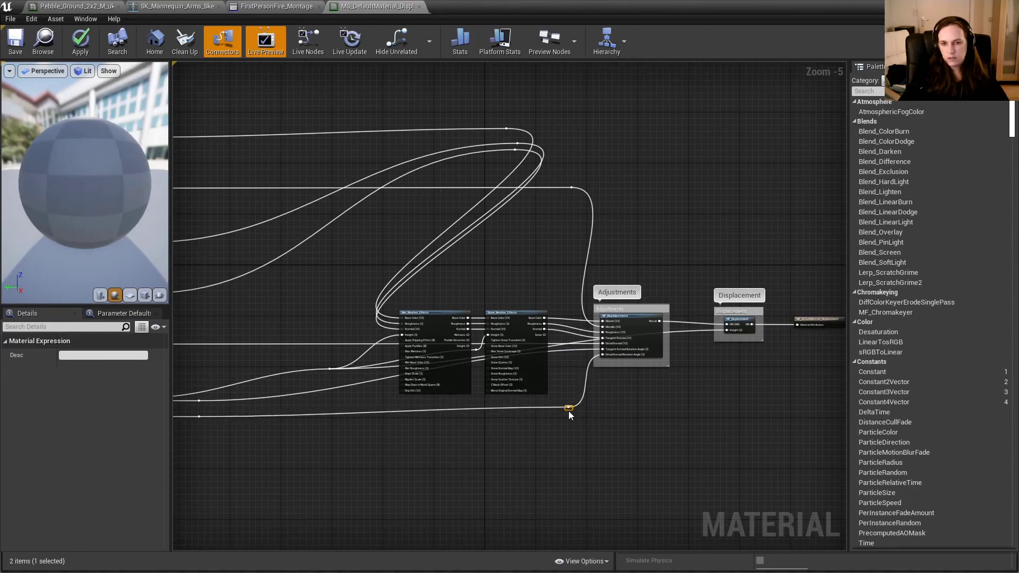
double_click(574, 352)
drag(574, 352, 563, 401)
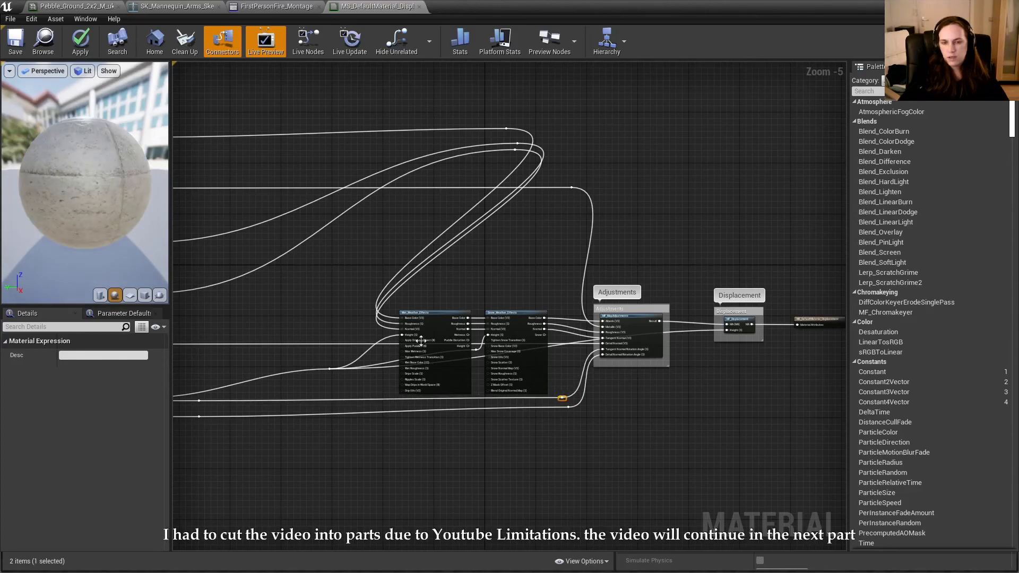
Move the Roughness, Normal and Albedo reroute points back beside the Textures group to untangle the wires into Wet_Weather_Effects.
scroll(565, 402, down, 1)
right_drag(602, 329, 723, 330)
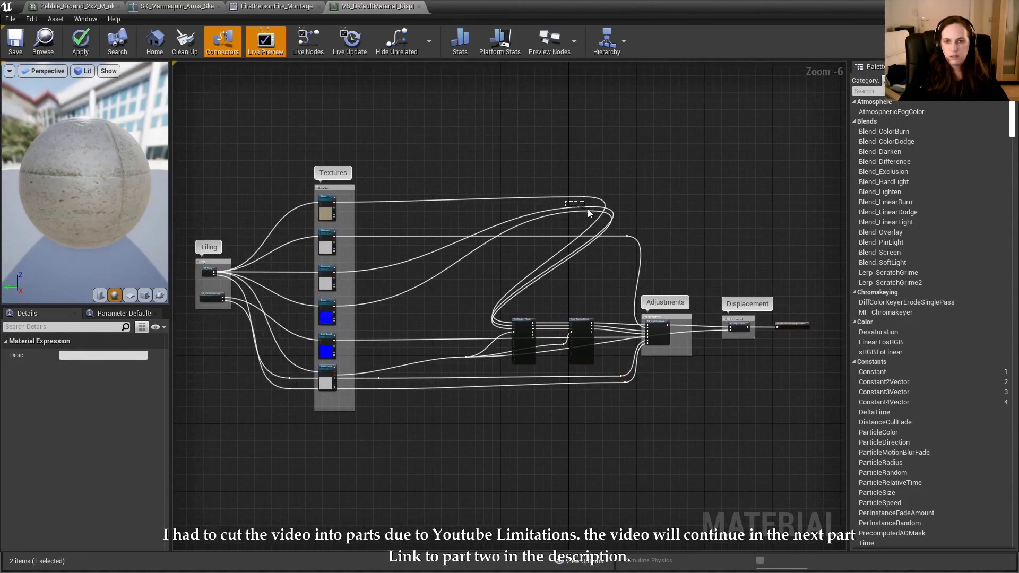
drag(592, 213, 380, 306)
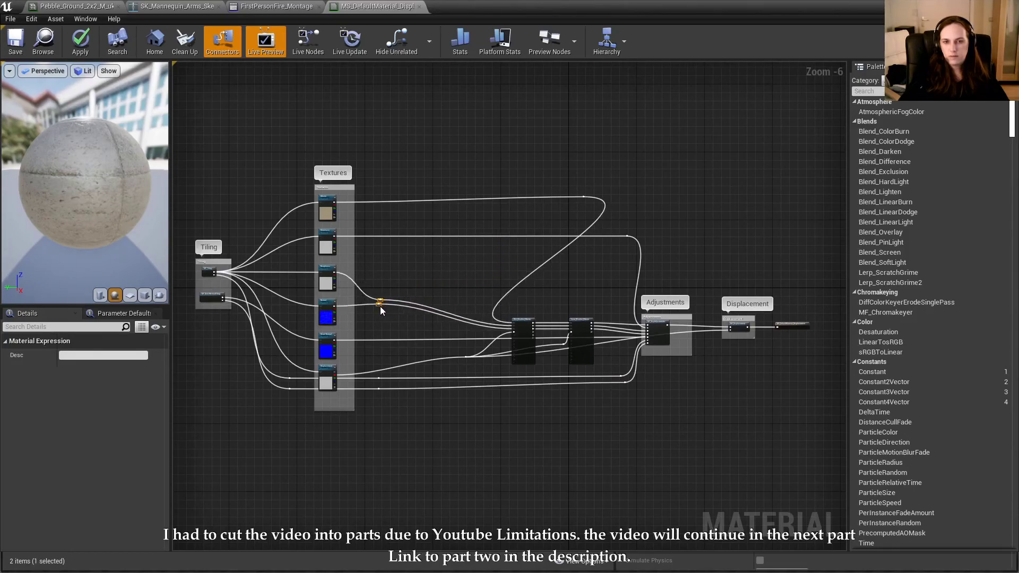
drag(528, 167, 626, 229)
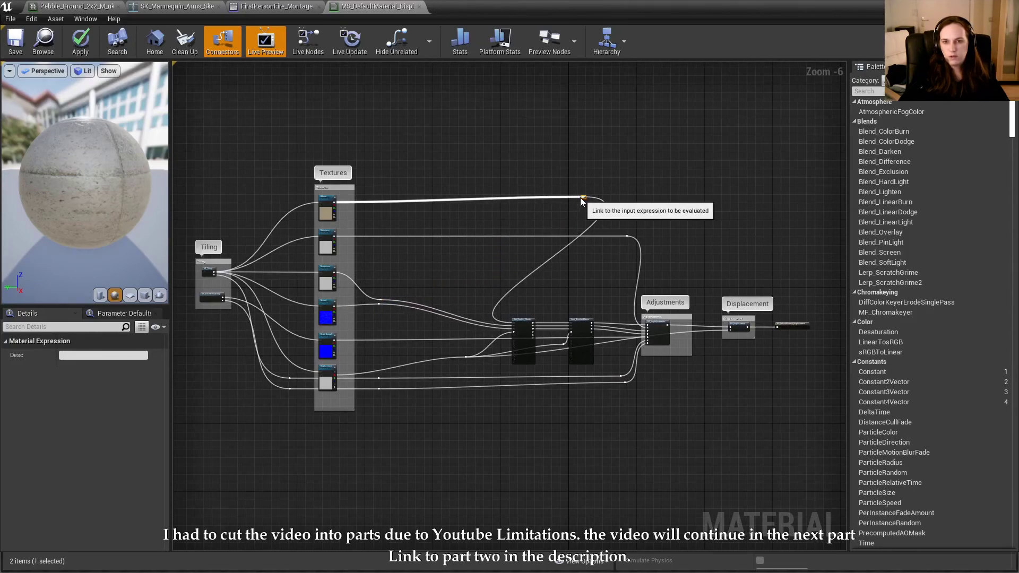
drag(581, 198, 367, 204)
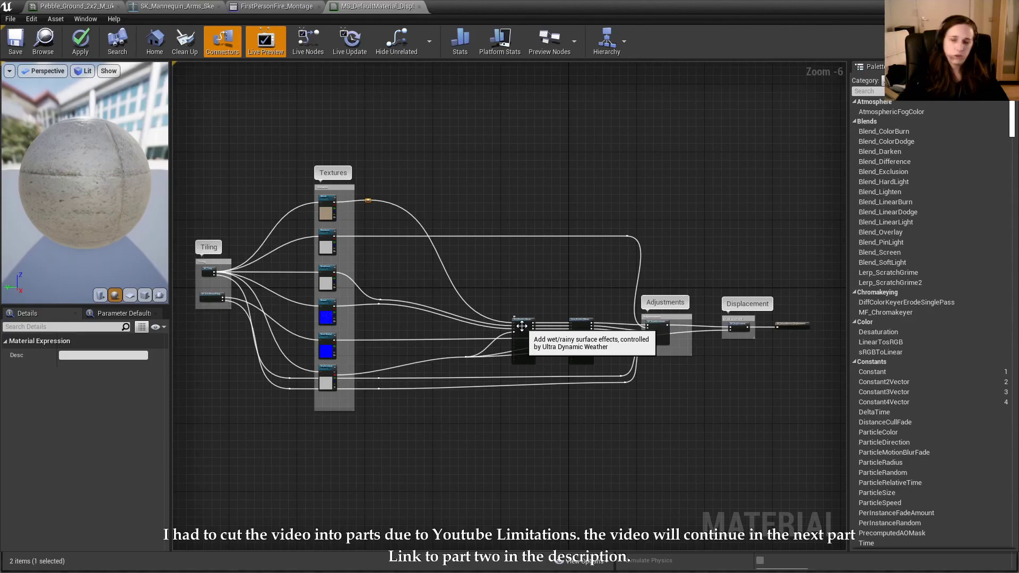
Check the tidied node graph, apply the changes and save the MS_DefaultMaterial_Displacement material.
scroll(509, 353, up, 3)
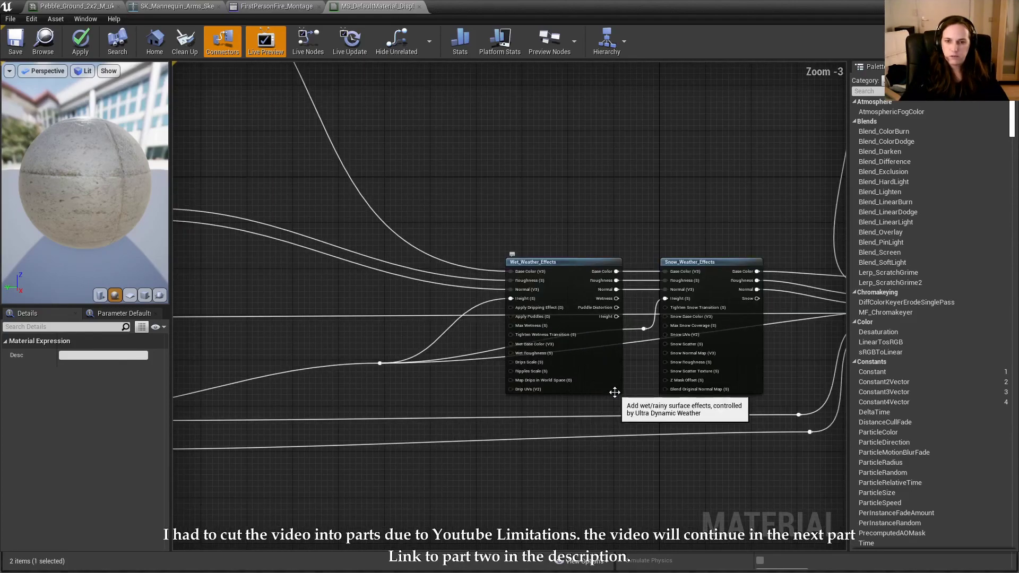
scroll(615, 392, down, 4)
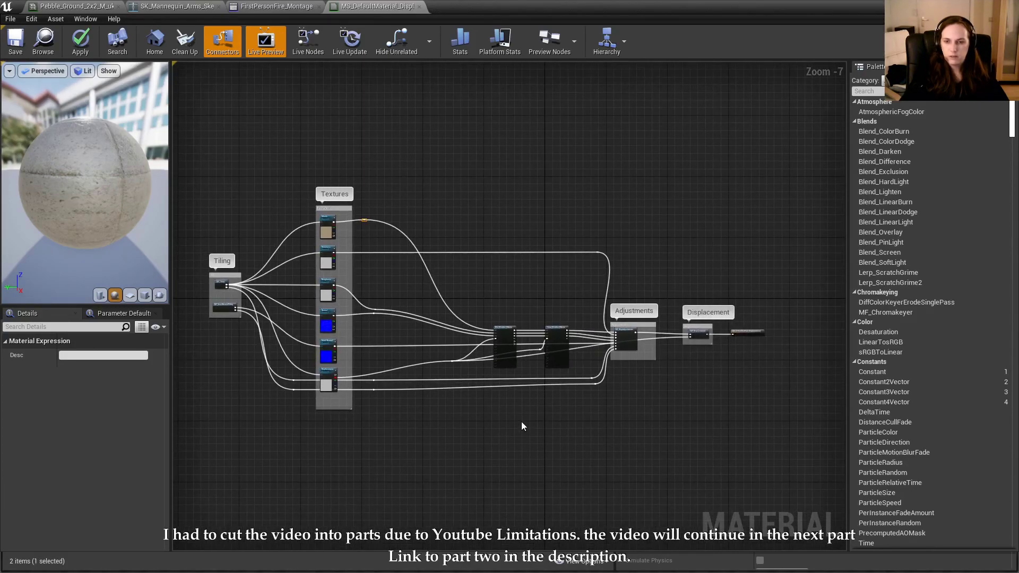
scroll(522, 422, up, 1)
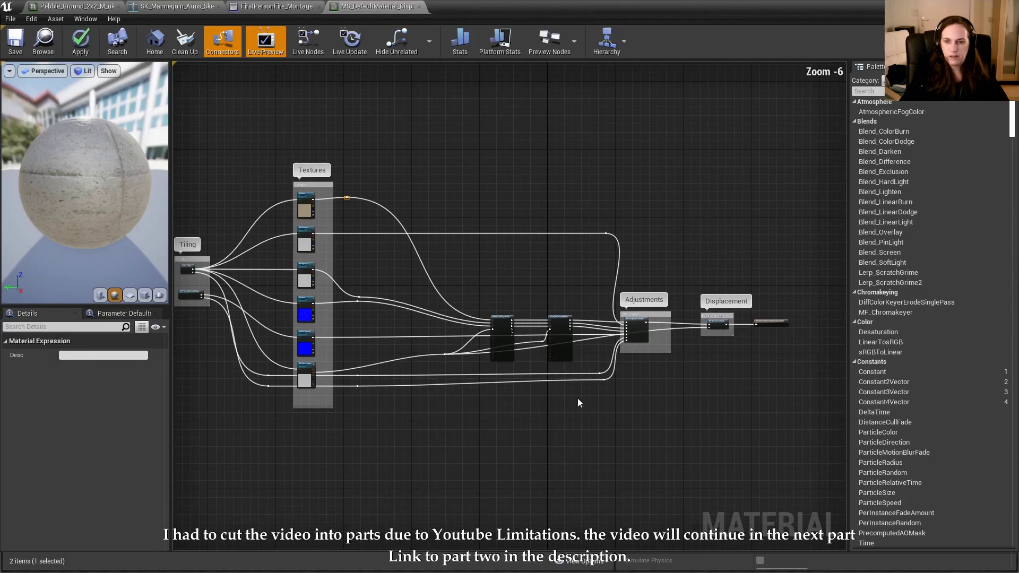
click(84, 37)
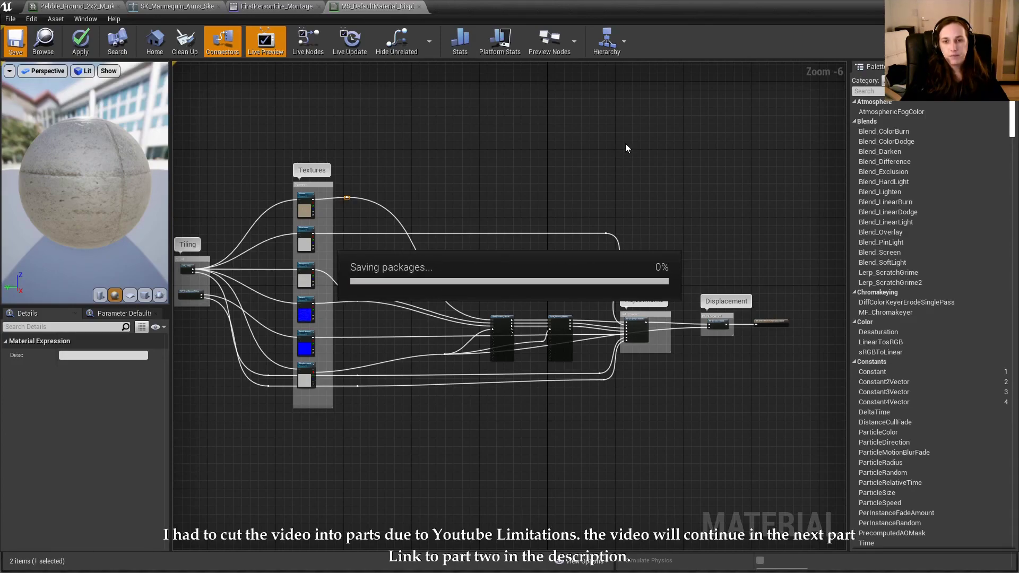
scroll(460, 385, up, 1)
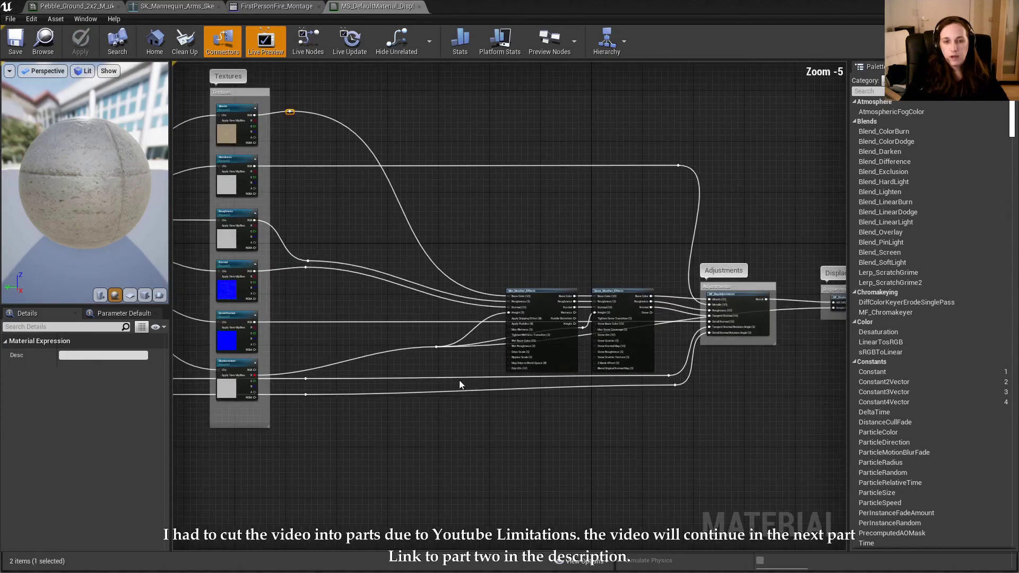